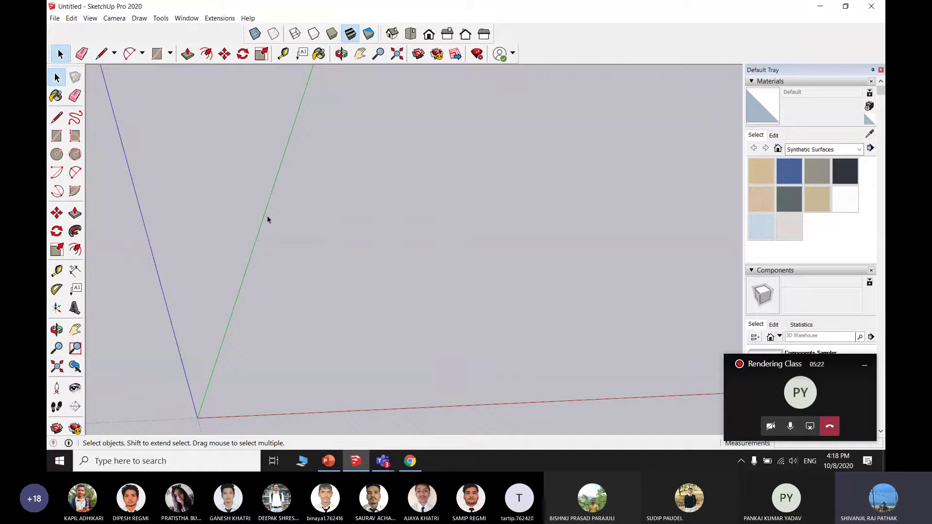
Step: Draw a large ground rectangle about 846' by 1654' in the area between the red and green axes
{"action": "scroll", "coordinate": [291, 262], "scroll_direction": "down", "scroll_amount": 1}
{"action": "scroll", "coordinate": [296, 274], "scroll_direction": "up", "scroll_amount": 1}
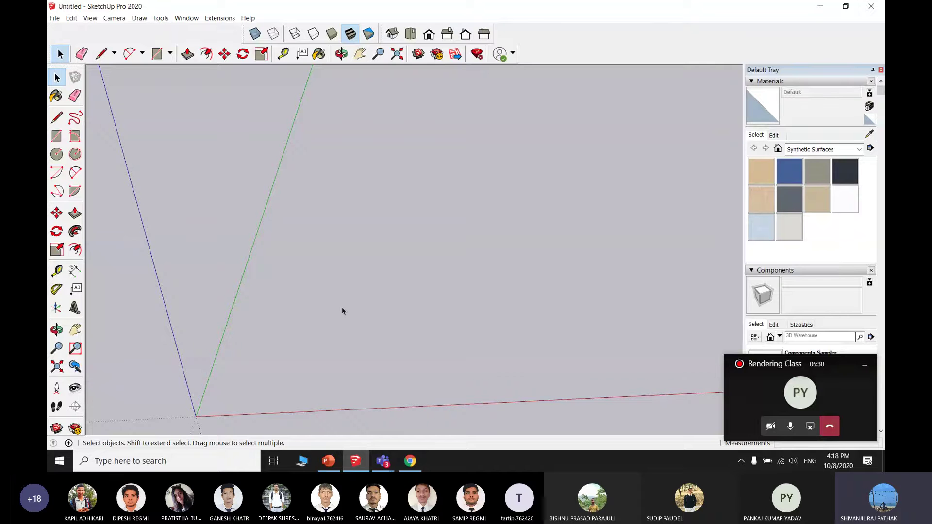
{"action": "scroll", "coordinate": [313, 319], "scroll_direction": "up", "scroll_amount": 2}
{"action": "scroll", "coordinate": [313, 319], "scroll_direction": "down", "scroll_amount": 2}
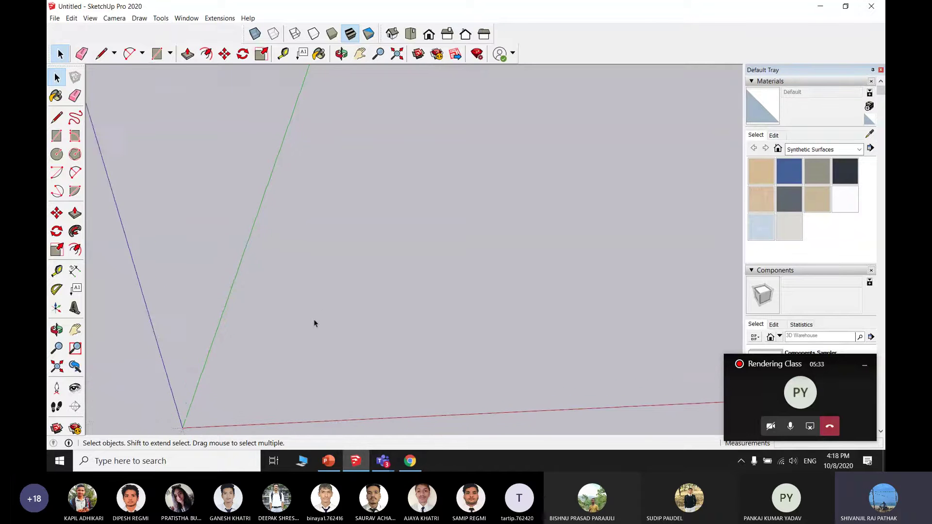
{"action": "key", "text": "r"}
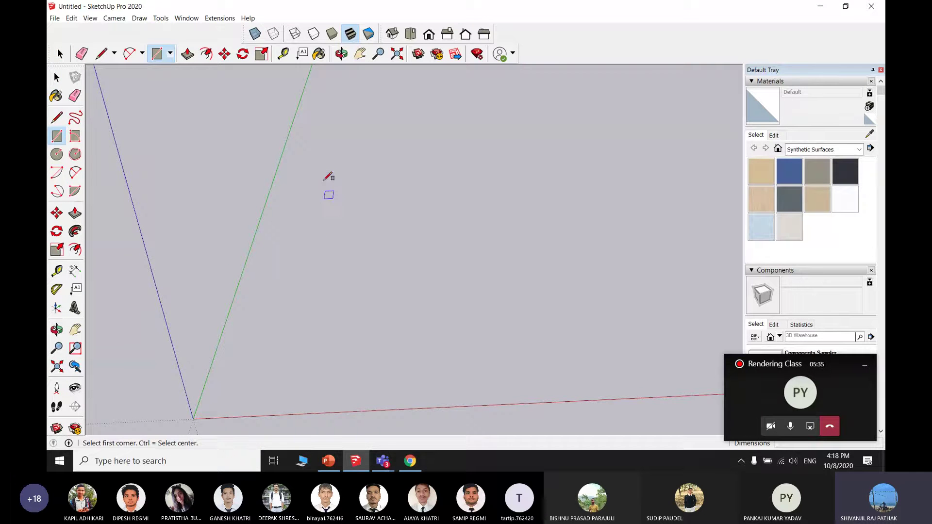
{"action": "left_click", "coordinate": [320, 116]}
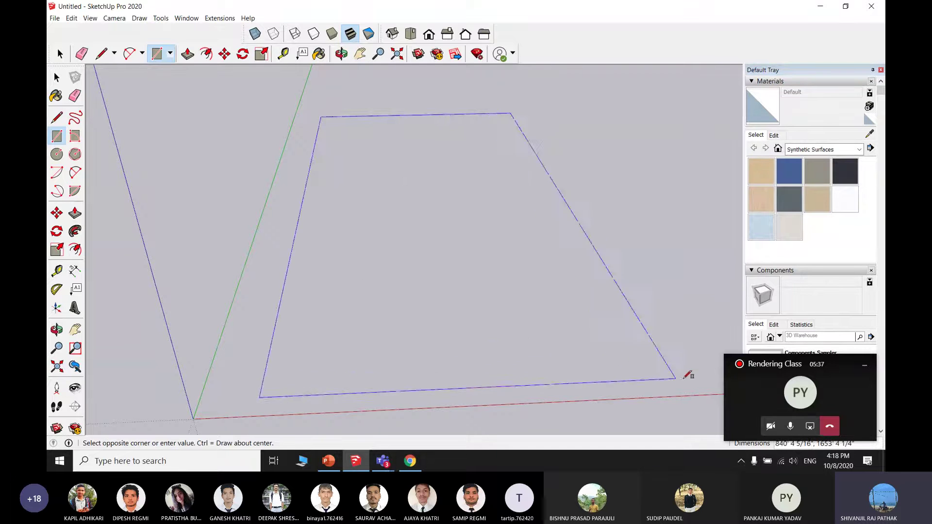
{"action": "left_click", "coordinate": [683, 379]}
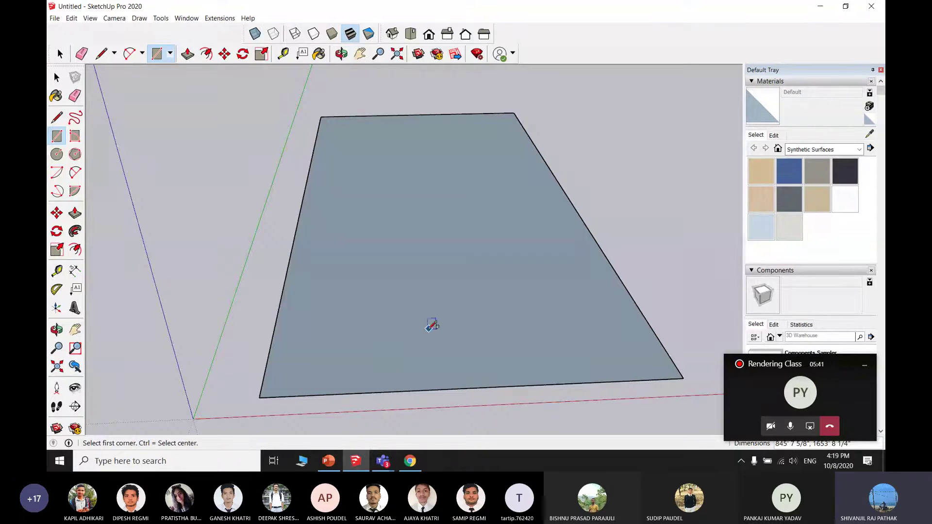
Step: Draw a long narrow road rectangle about 1440' by 130' lengthwise down the middle of the ground face
{"action": "left_click", "coordinate": [408, 126]}
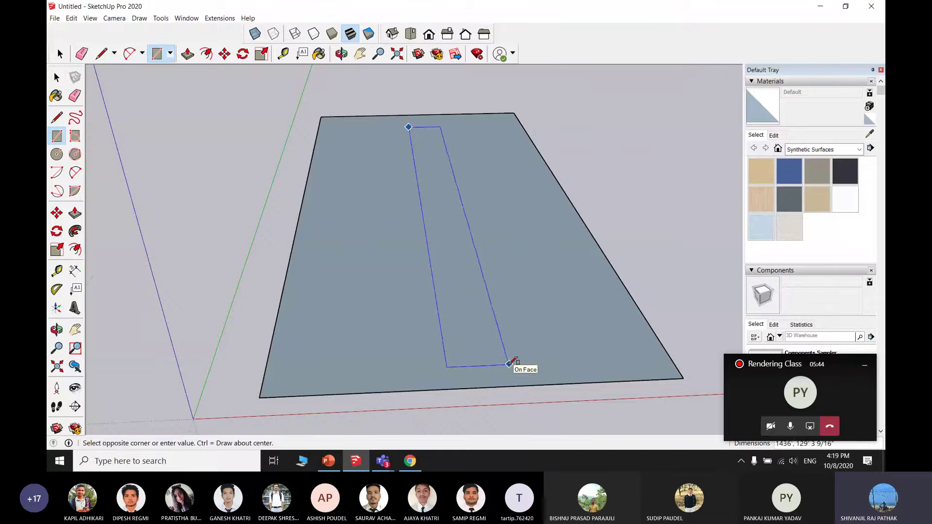
{"action": "left_click", "coordinate": [512, 366]}
{"action": "scroll", "coordinate": [478, 341], "scroll_direction": "up", "scroll_amount": 2}
{"action": "key", "text": "space"}
Step: Offset the road rectangle's outline inward by about 22'
{"action": "key", "text": "p"}
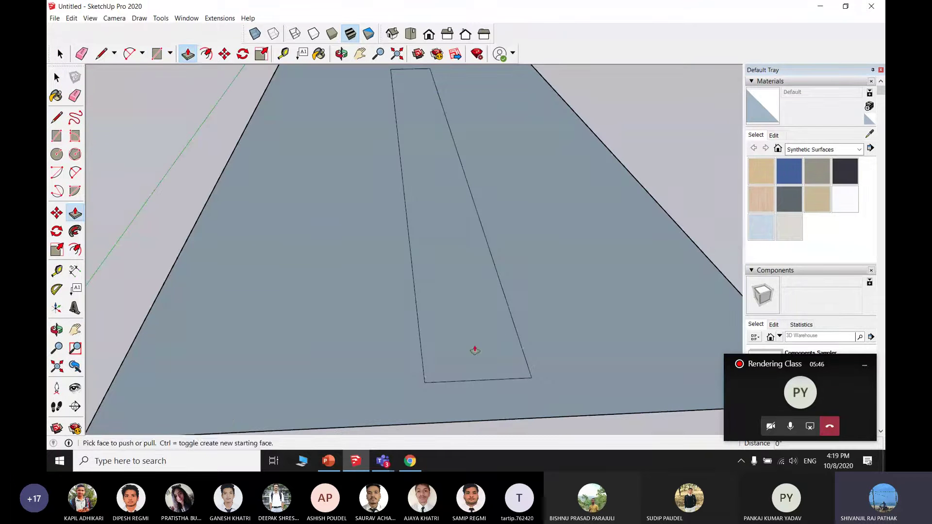
{"action": "left_click", "coordinate": [207, 54]}
{"action": "left_click", "coordinate": [439, 220]}
{"action": "left_click", "coordinate": [439, 219]}
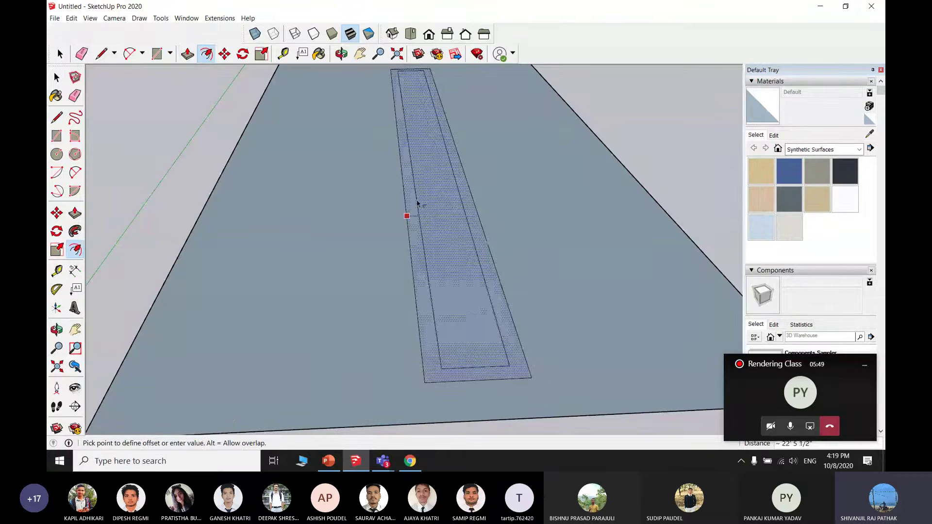
{"action": "left_click", "coordinate": [415, 201]}
{"action": "key", "text": "space"}
Step: Push the inner road face down about 21' below the ground surface
{"action": "scroll", "coordinate": [491, 282], "scroll_direction": "up", "scroll_amount": 1}
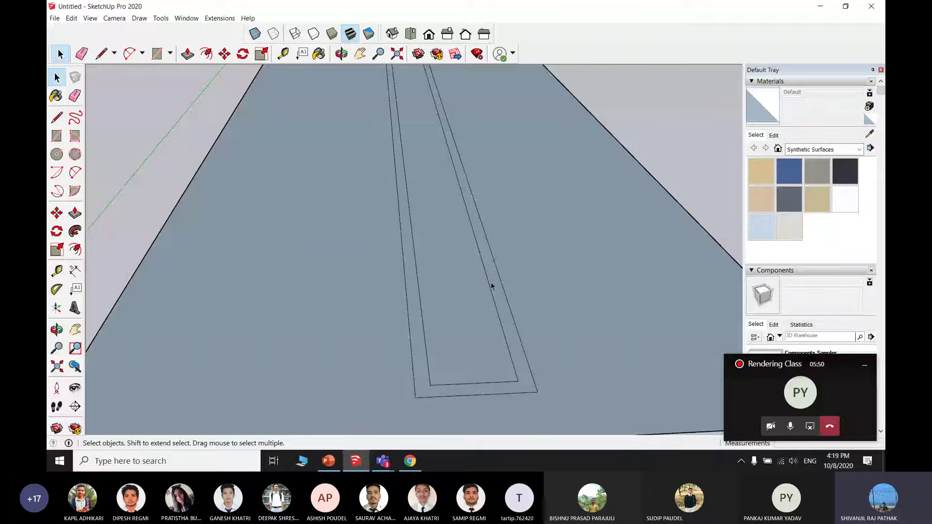
{"action": "scroll", "coordinate": [490, 282], "scroll_direction": "down", "scroll_amount": 5}
{"action": "key", "text": "p"}
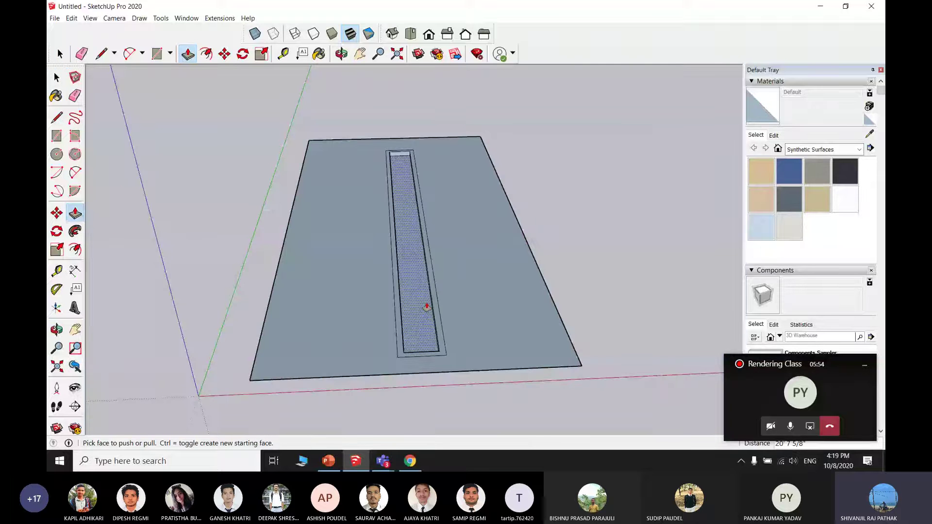
Step: Draw two narrow lane-marking rectangles along the road's centre from its far end, the second about 165' by 15'
{"action": "scroll", "coordinate": [405, 180], "scroll_direction": "up", "scroll_amount": 4}
{"action": "middle_click_drag", "start_coordinate": [405, 179], "coordinate": [411, 192]}
{"action": "key", "text": "r"}
{"action": "left_click", "coordinate": [400, 140]}
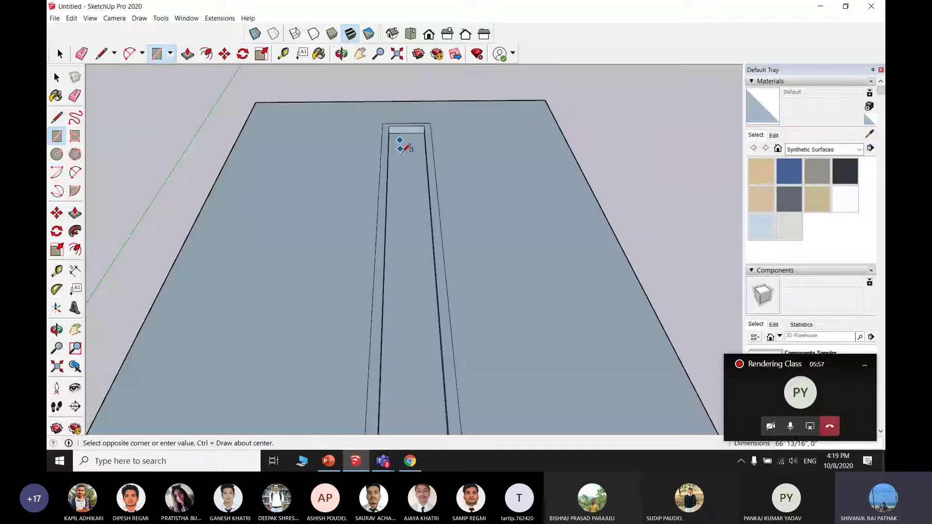
{"action": "left_click", "coordinate": [406, 179]}
{"action": "left_click", "coordinate": [402, 196]}
{"action": "left_click", "coordinate": [410, 238]}
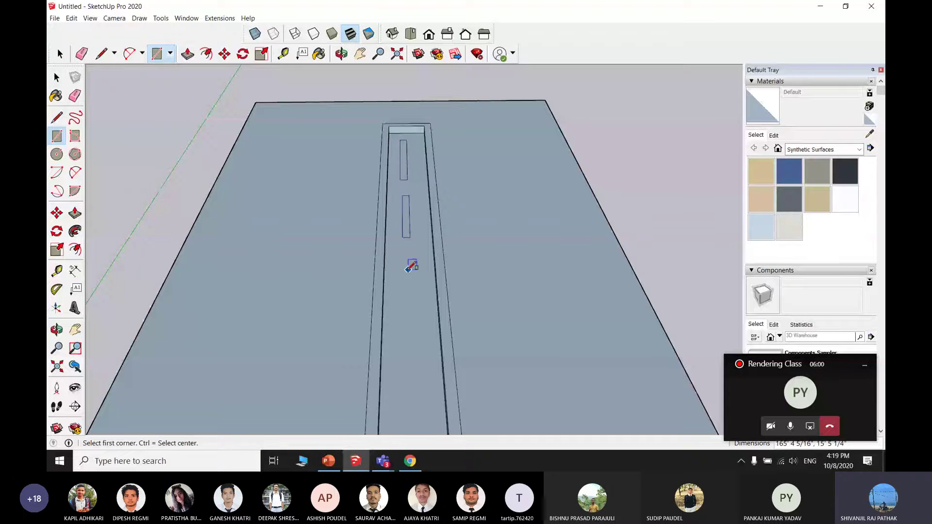
Step: Draw four more narrow lane-marking rectangles spaced along the road's centre toward its near end
{"action": "left_click", "coordinate": [402, 262]}
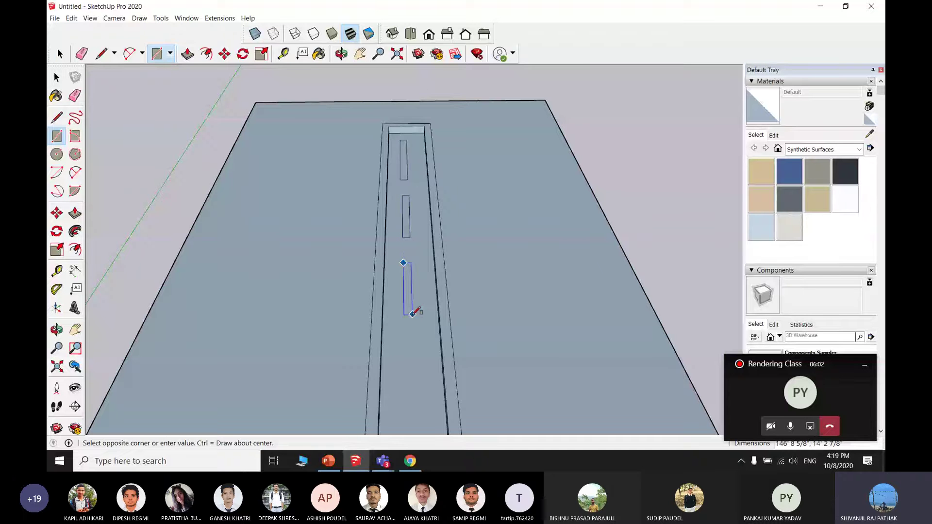
{"action": "scroll", "coordinate": [430, 284], "scroll_direction": "up", "scroll_amount": 2}
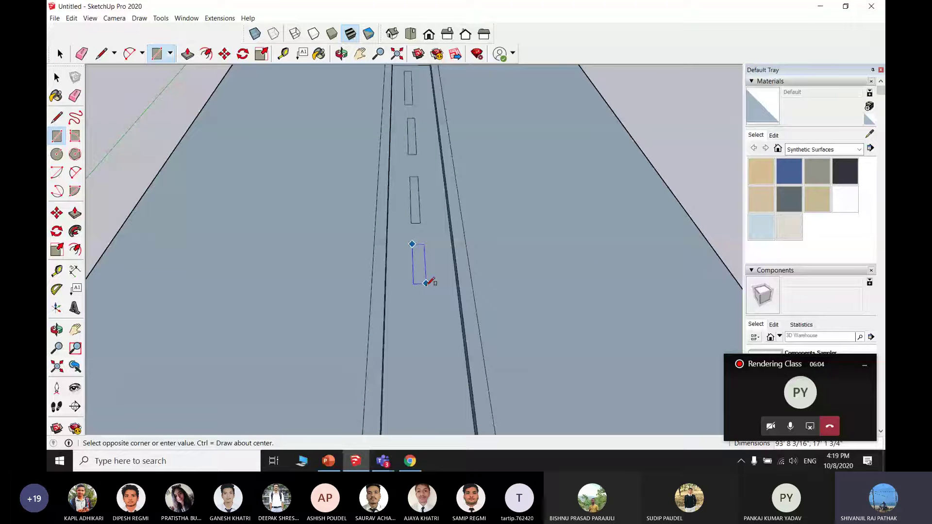
{"action": "scroll", "coordinate": [402, 242], "scroll_direction": "up", "scroll_amount": 1}
{"action": "scroll", "coordinate": [414, 246], "scroll_direction": "down", "scroll_amount": 3}
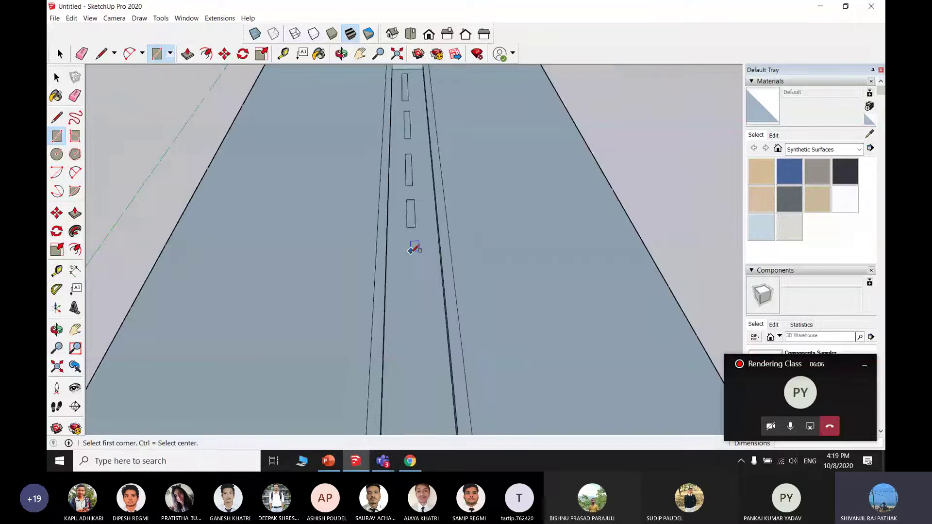
{"action": "scroll", "coordinate": [419, 267], "scroll_direction": "down", "scroll_amount": 4}
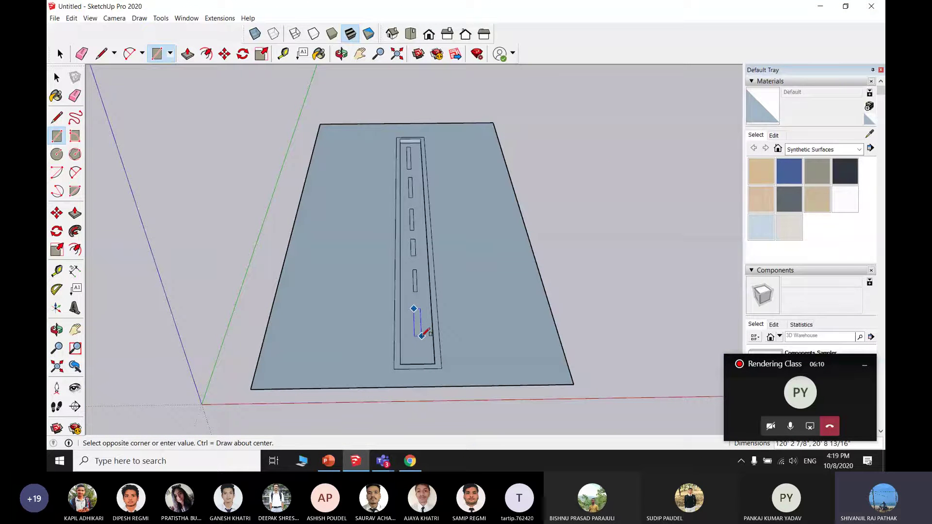
{"action": "left_click", "coordinate": [422, 336]}
Step: Draw a rectangle beside the road at the far right corner of the ground and extrude it up into a building block
{"action": "middle_click_drag", "start_coordinate": [421, 336], "coordinate": [447, 350]}
{"action": "left_click", "coordinate": [439, 120]}
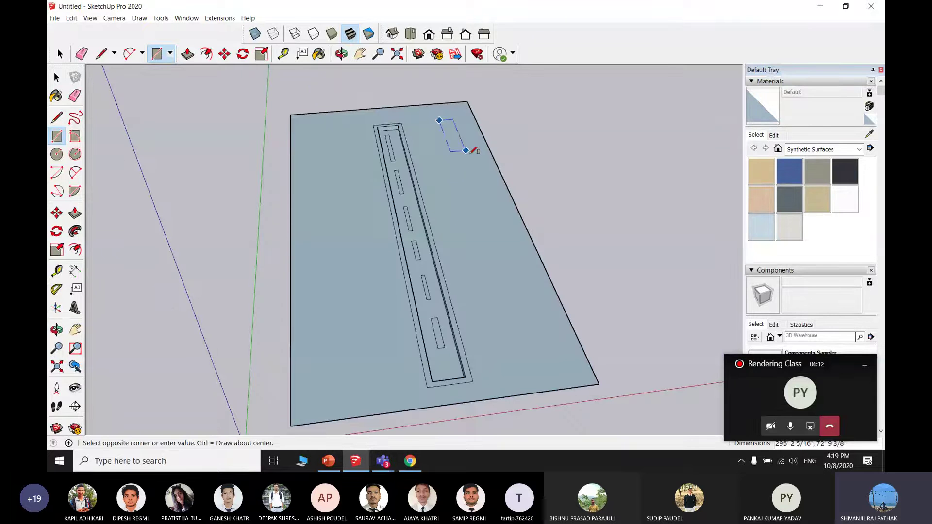
{"action": "left_click", "coordinate": [485, 157]}
{"action": "key", "text": "p"}
{"action": "left_click", "coordinate": [464, 147]}
{"action": "left_click", "coordinate": [470, 116]}
Step: Draw a second rectangle in front of the first building block and extrude it up into a slightly lower block
{"action": "key", "text": "r"}
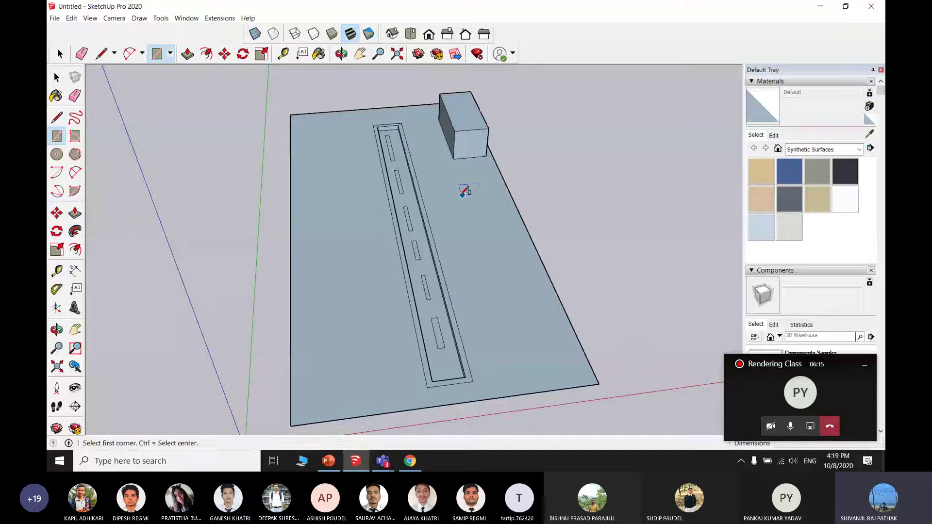
{"action": "left_click", "coordinate": [451, 185]}
{"action": "left_click", "coordinate": [495, 224]}
{"action": "key", "text": "space"}
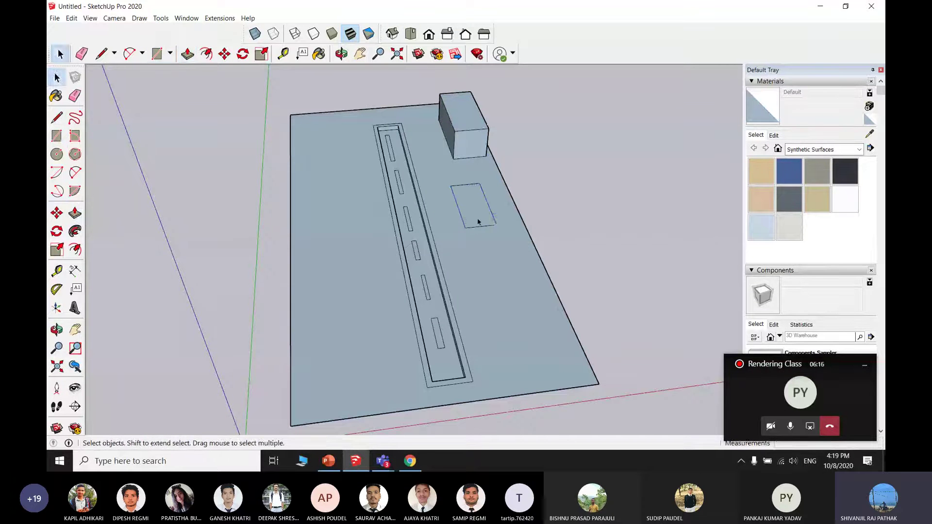
{"action": "key", "text": "p"}
{"action": "left_click", "coordinate": [474, 210]}
{"action": "left_click", "coordinate": [481, 194]}
{"action": "key", "text": "space"}
Step: Draw a third building footprint about 119' by 90' along the same row and extrude it up about 138'
{"action": "key", "text": "r"}
{"action": "left_click", "coordinate": [480, 253]}
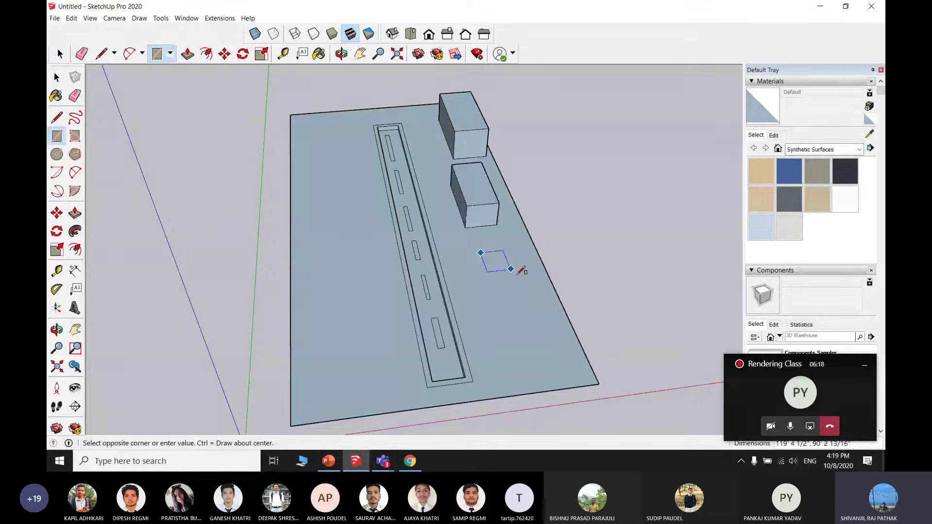
{"action": "left_click", "coordinate": [511, 269]}
{"action": "key", "text": "space"}
{"action": "key", "text": "p"}
{"action": "left_click", "coordinate": [500, 264]}
{"action": "left_click", "coordinate": [516, 249]}
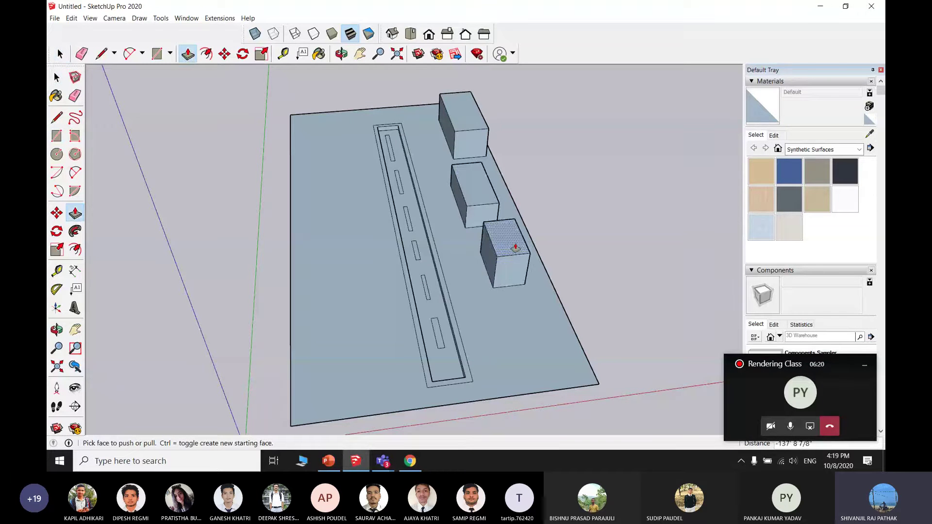
{"action": "key", "text": "space"}
Step: Draw a larger fourth footprint at the near end of the building row and extrude it up into a block
{"action": "key", "text": "r"}
{"action": "left_click", "coordinate": [498, 306]}
{"action": "left_click", "coordinate": [562, 351]}
{"action": "key", "text": "space"}
{"action": "key", "text": "p"}
{"action": "left_click", "coordinate": [536, 336]}
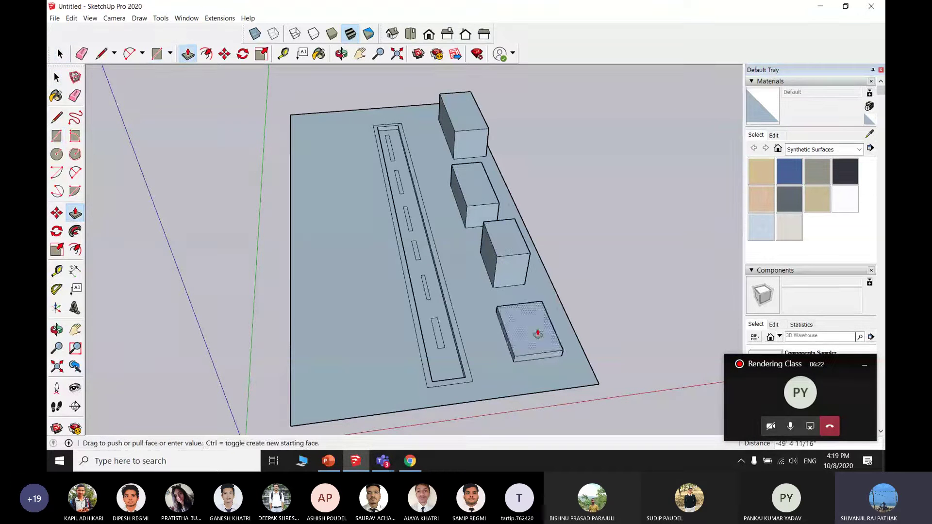
{"action": "left_click", "coordinate": [534, 313]}
{"action": "key", "text": "space"}
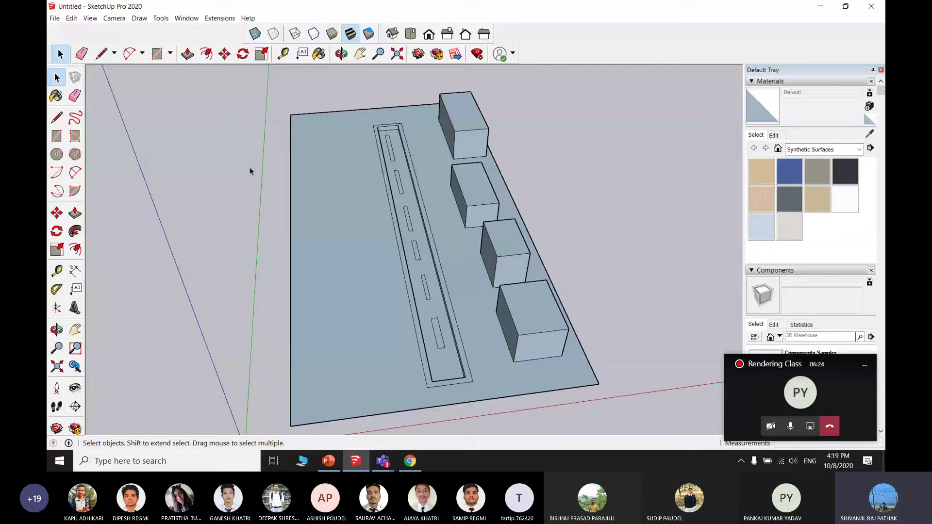
Step: Draw a wavy freehand line across the ground on the road's open side, from the far edge to the near edge
{"action": "left_click", "coordinate": [114, 54]}
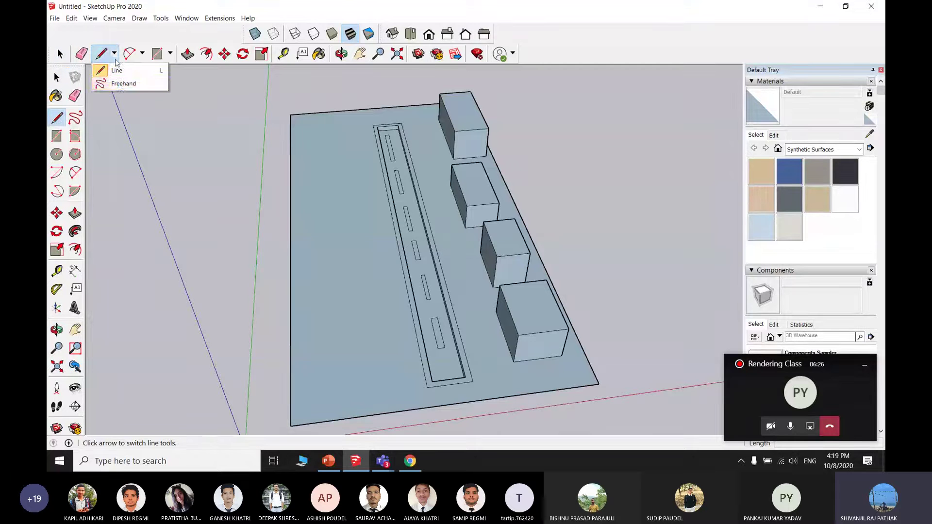
{"action": "left_click", "coordinate": [127, 83]}
{"action": "mouse_move", "coordinate": [332, 113]}
{"action": "left_mouse_down"}
{"action": "mouse_move", "coordinate": [329, 168]}
{"action": "mouse_move", "coordinate": [368, 415]}
{"action": "left_mouse_up"}
{"action": "key", "text": "space"}
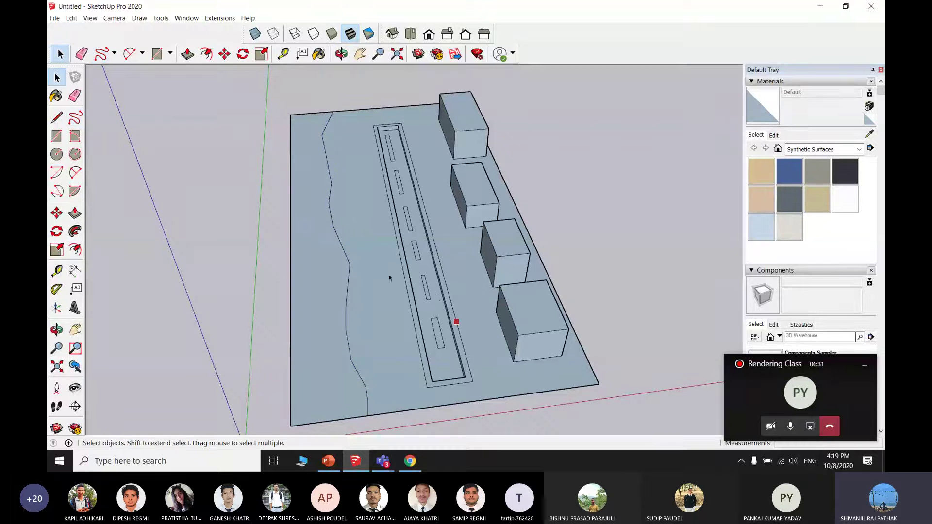
Step: Paint the sunken road face with the Blacktop New material from Asphalt and Concrete
{"action": "left_click", "coordinate": [859, 150]}
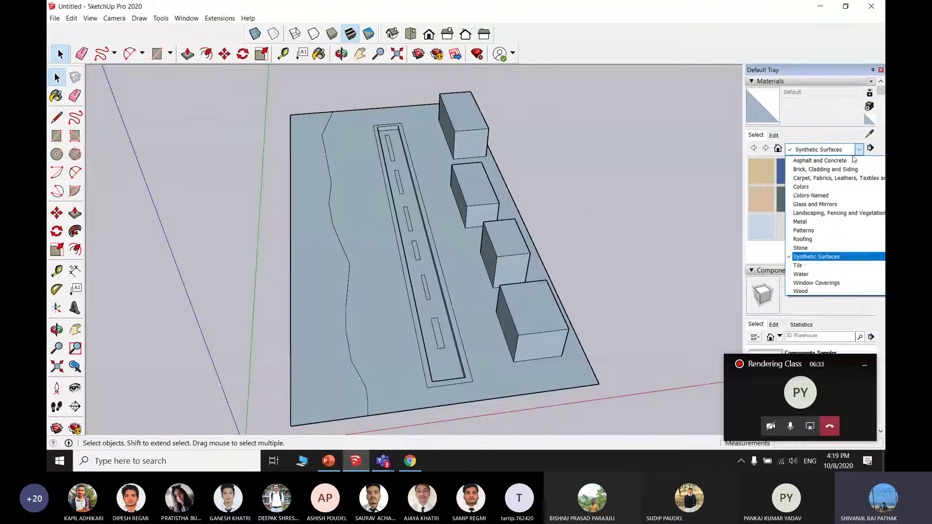
{"action": "left_click", "coordinate": [842, 162]}
{"action": "left_click", "coordinate": [789, 170]}
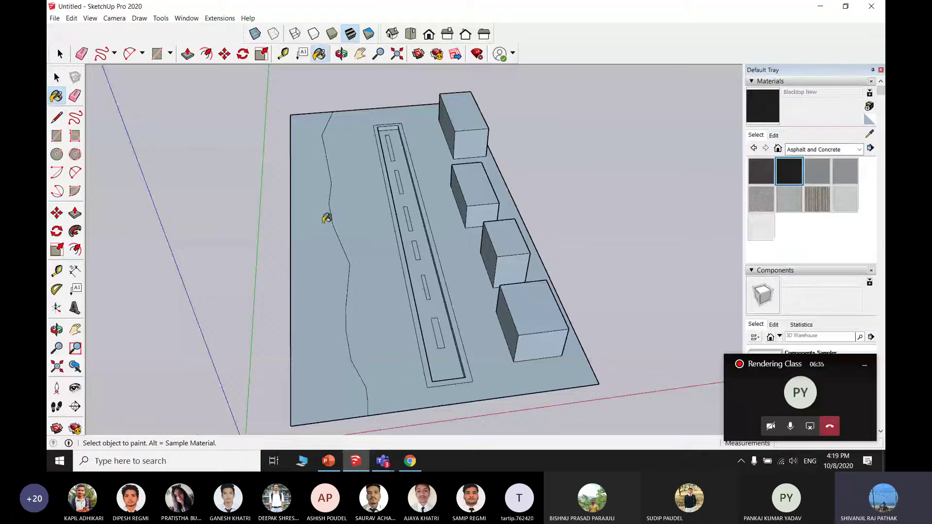
{"action": "scroll", "coordinate": [421, 229], "scroll_direction": "up", "scroll_amount": 3}
{"action": "left_click", "coordinate": [421, 229]}
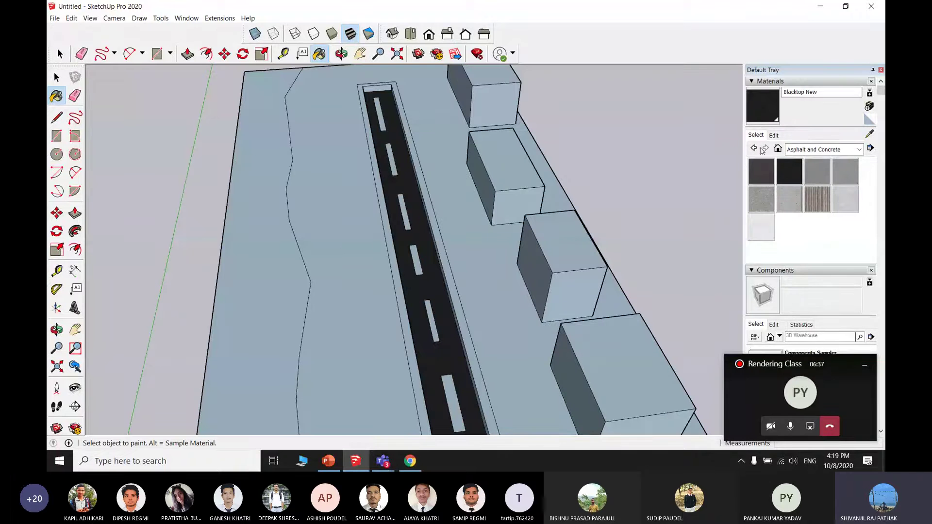
Step: Paint the two farthest lane markings white with Color M00 from the Colors collection
{"action": "left_click", "coordinate": [858, 150]}
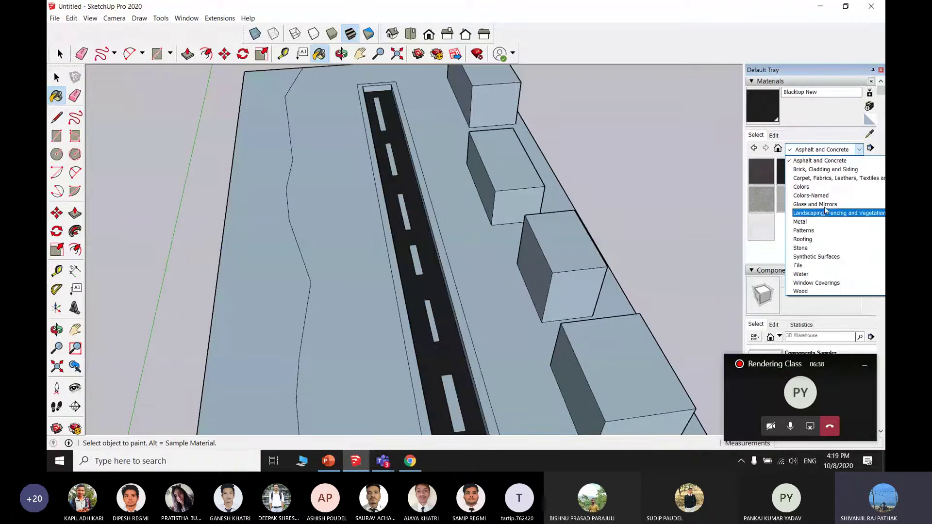
{"action": "left_click", "coordinate": [809, 192]}
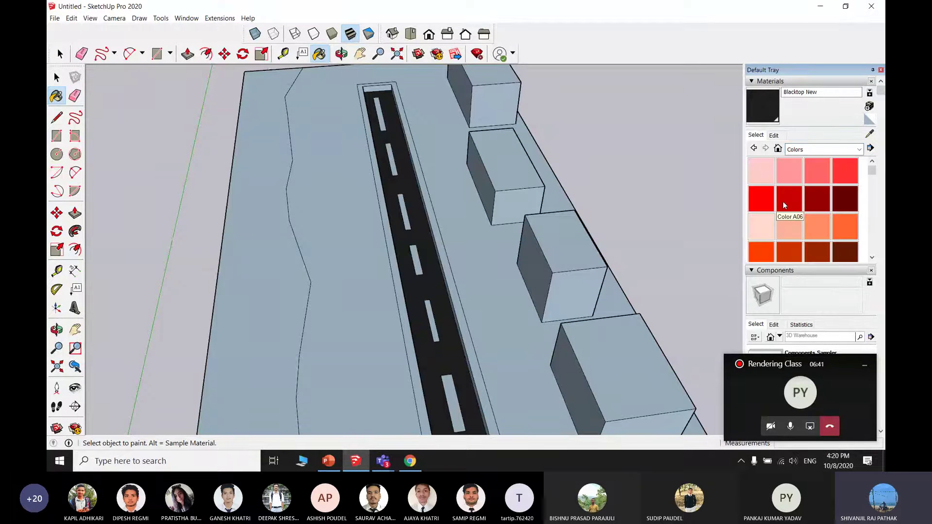
{"action": "scroll", "coordinate": [768, 220], "scroll_direction": "down", "scroll_amount": 3}
{"action": "scroll", "coordinate": [768, 220], "scroll_direction": "down", "scroll_amount": 8}
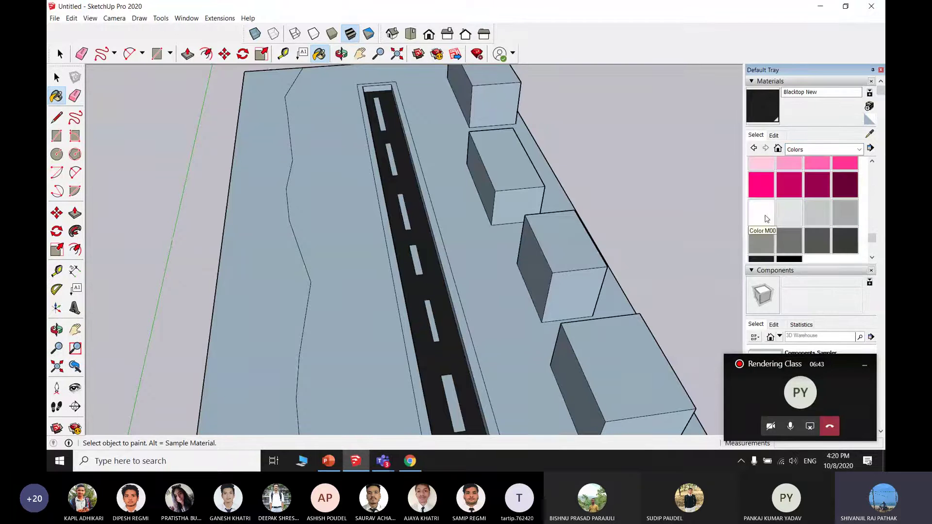
{"action": "left_click", "coordinate": [761, 212]}
{"action": "scroll", "coordinate": [356, 89], "scroll_direction": "up", "scroll_amount": 2}
{"action": "left_click", "coordinate": [379, 122]}
{"action": "left_click", "coordinate": [396, 194]}
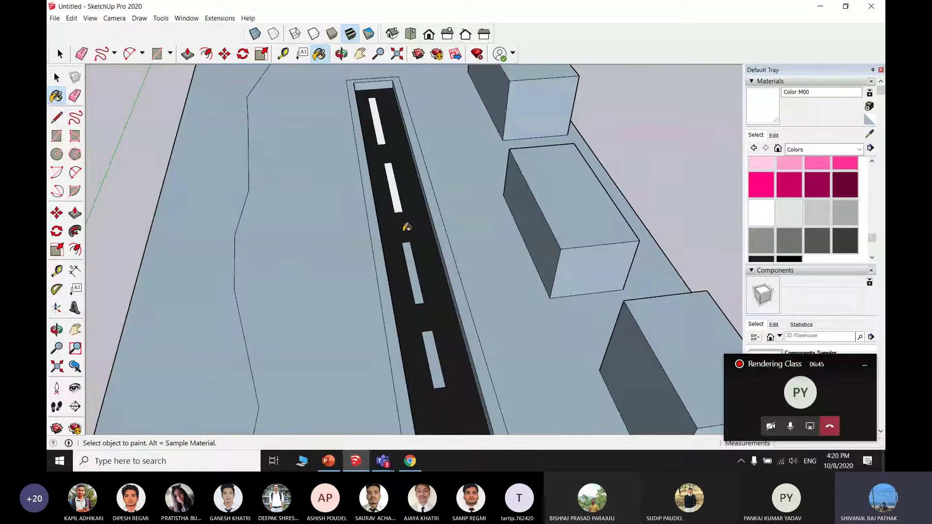
Step: Paint the remaining four lane markings with the same white Color M00
{"action": "scroll", "coordinate": [414, 261], "scroll_direction": "down", "scroll_amount": 2}
{"action": "scroll", "coordinate": [414, 257], "scroll_direction": "up", "scroll_amount": 1}
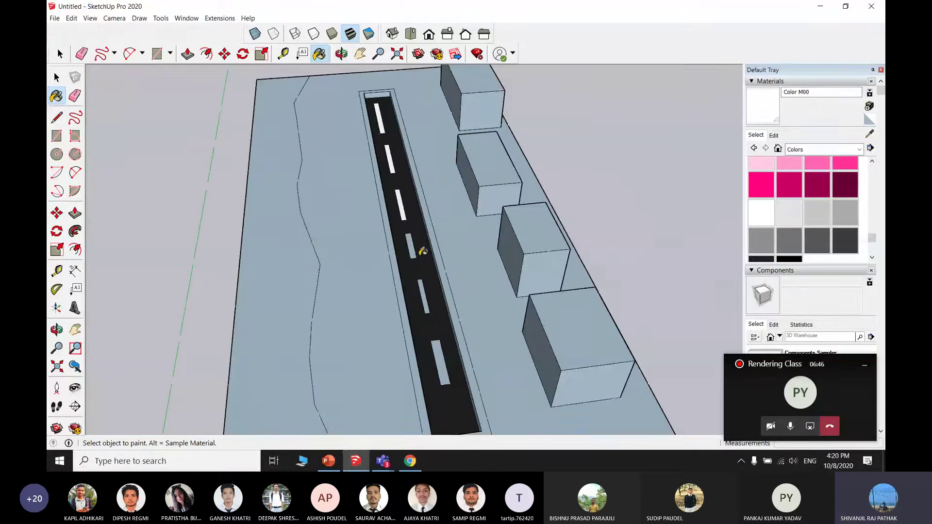
{"action": "left_click", "coordinate": [412, 248]}
{"action": "left_click", "coordinate": [425, 294]}
{"action": "left_click", "coordinate": [441, 362]}
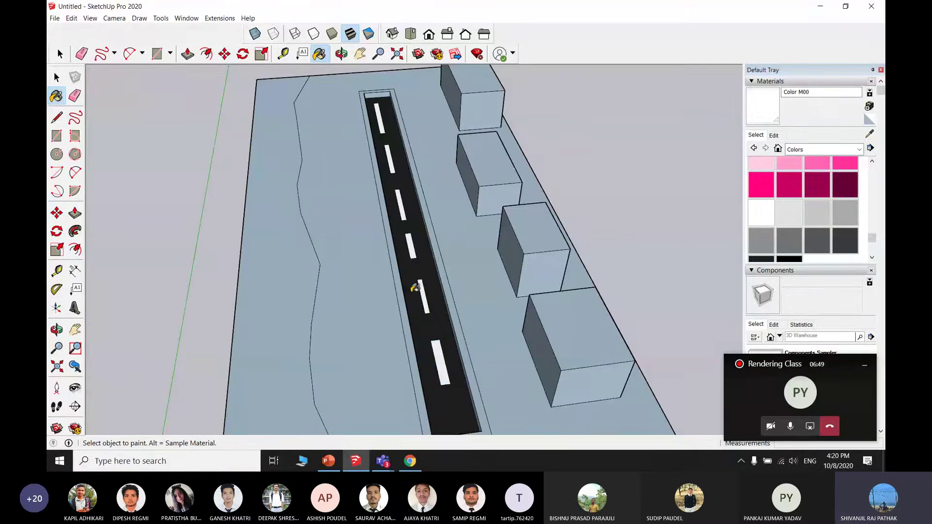
{"action": "scroll", "coordinate": [444, 354], "scroll_direction": "down", "scroll_amount": 2}
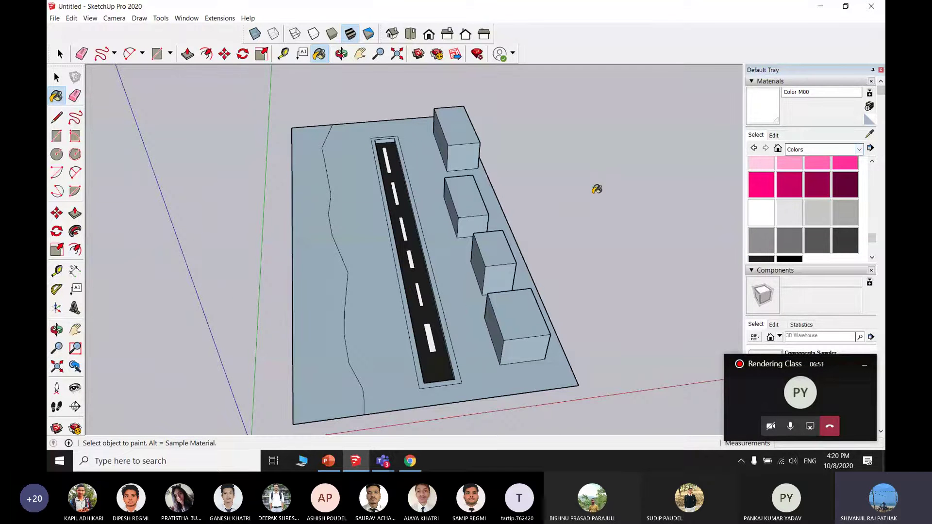
Step: Paint the ground between the freehand line and the blocks with Grass Dark Green from Landscaping, Fencing and Vegetation
{"action": "left_click", "coordinate": [860, 149]}
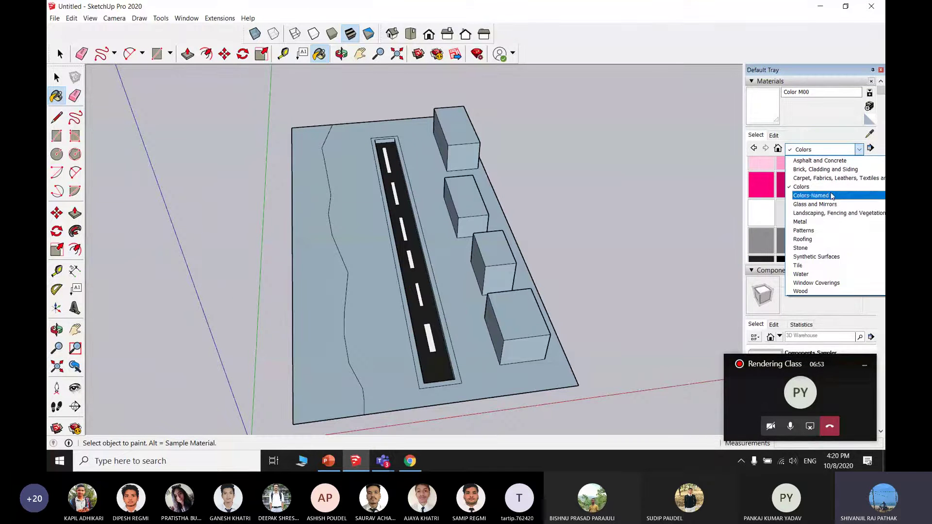
{"action": "left_click", "coordinate": [834, 204]}
{"action": "left_click", "coordinate": [847, 150]}
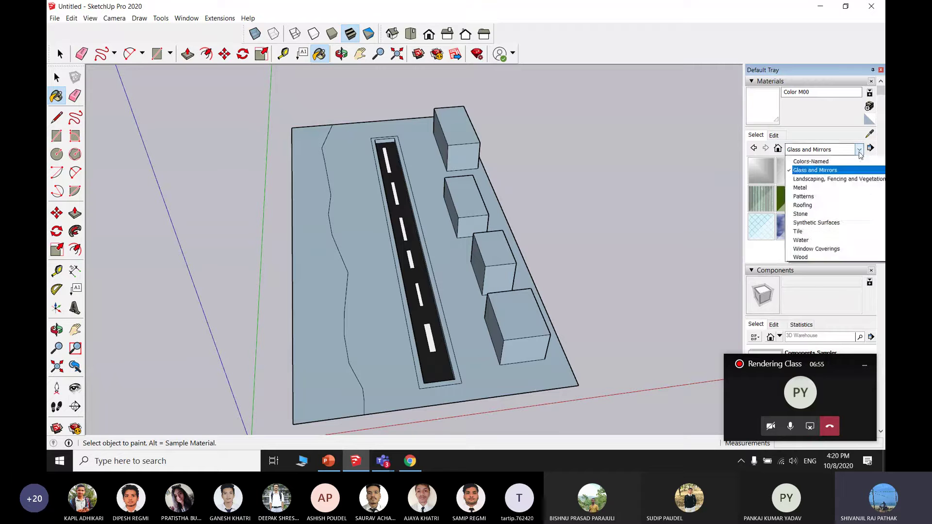
{"action": "left_click", "coordinate": [840, 214]}
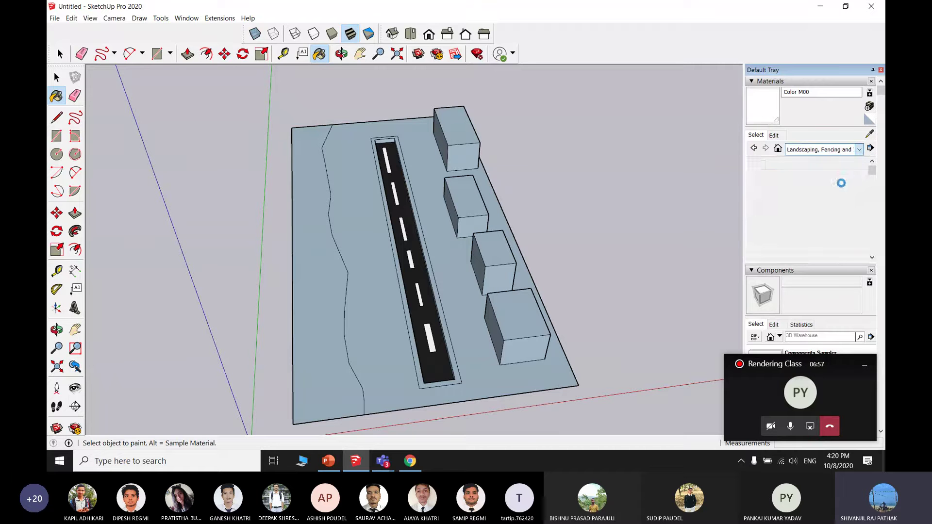
{"action": "left_click", "coordinate": [845, 226]}
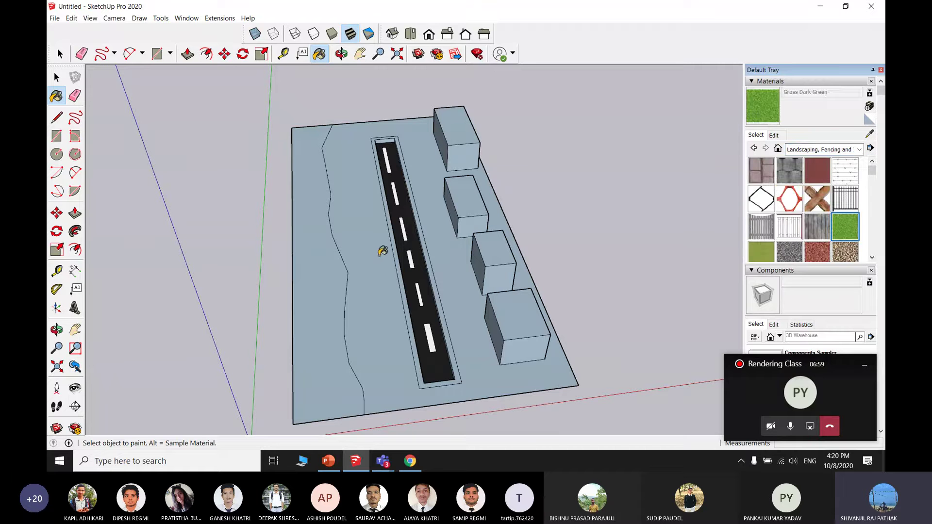
{"action": "left_click", "coordinate": [383, 250]}
{"action": "key", "text": "ctrl+z"}
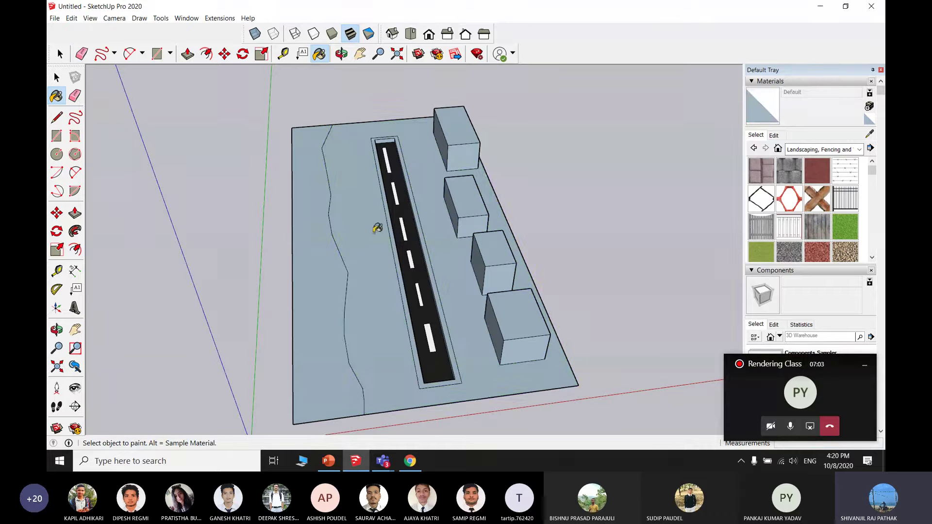
{"action": "key", "text": "space"}
{"action": "left_click", "coordinate": [844, 226]}
{"action": "left_click", "coordinate": [364, 267]}
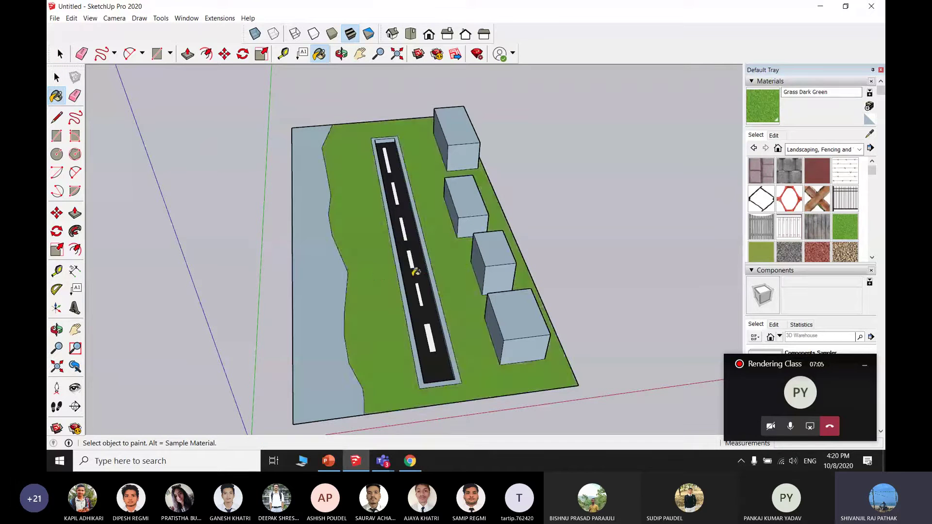
{"action": "middle_click_drag", "start_coordinate": [412, 270], "coordinate": [445, 270]}
{"action": "scroll", "coordinate": [445, 270], "scroll_direction": "down", "scroll_amount": 6}
{"action": "key", "text": "space"}
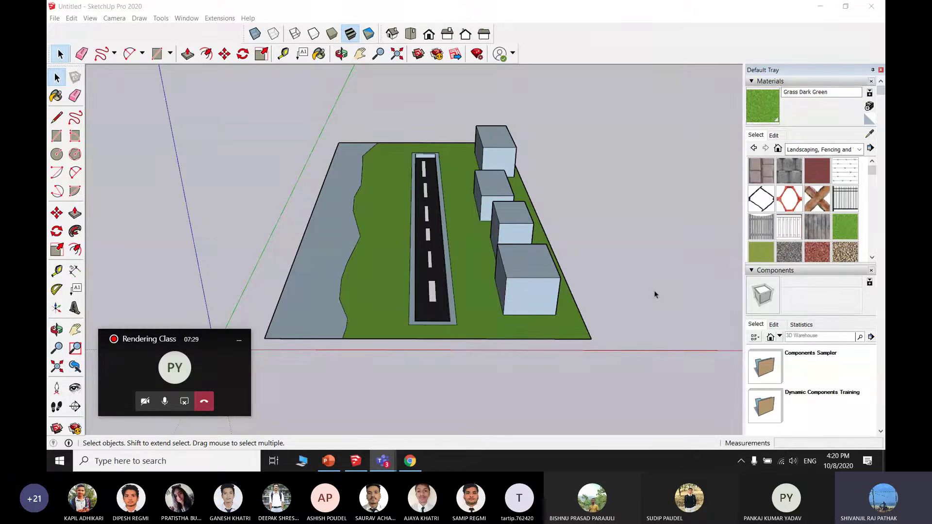
Step: Show the Enscape toolbar and dock it alongside the existing toolbars above the drawing area
{"action": "right_click", "coordinate": [575, 42]}
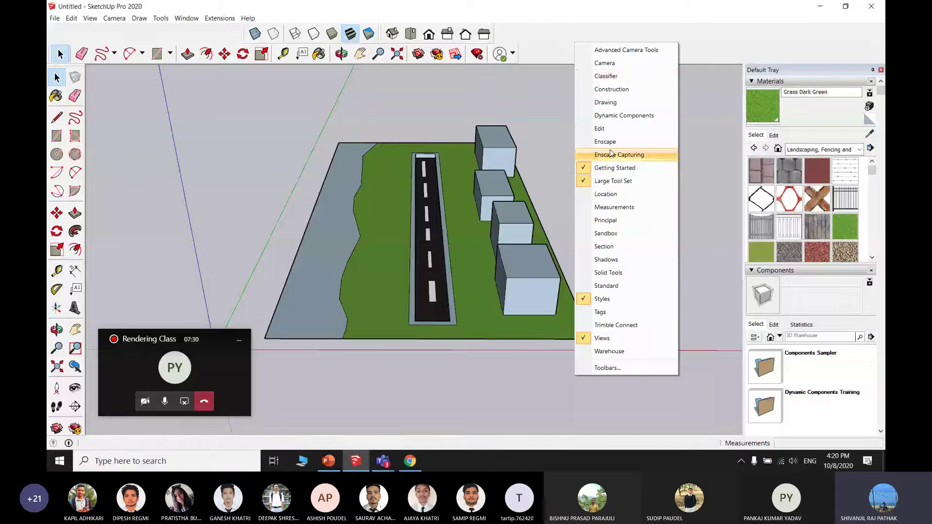
{"action": "left_click", "coordinate": [592, 141]}
{"action": "left_click_drag", "start_coordinate": [303, 65], "coordinate": [639, 45]}
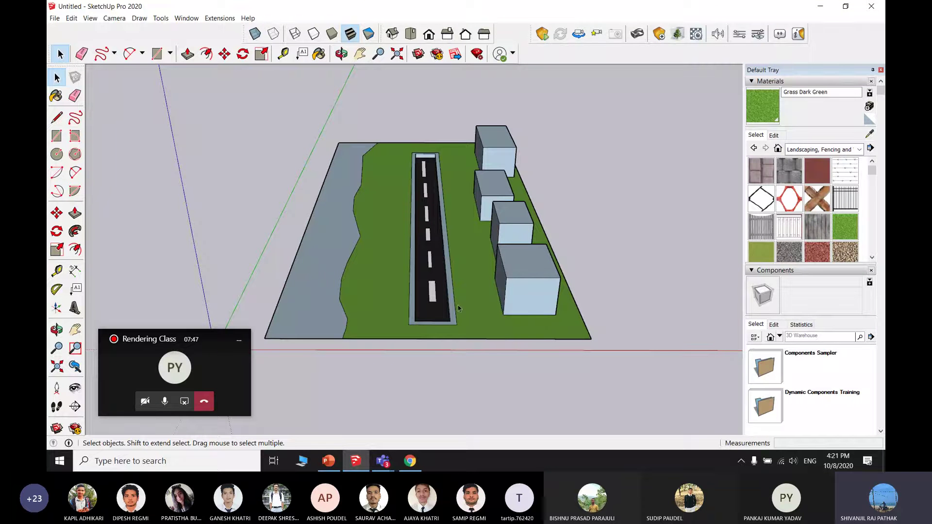
Step: Examine the scene looking along the road, from close to street level and from a raised viewpoint
{"action": "scroll", "coordinate": [479, 251], "scroll_direction": "up", "scroll_amount": 5}
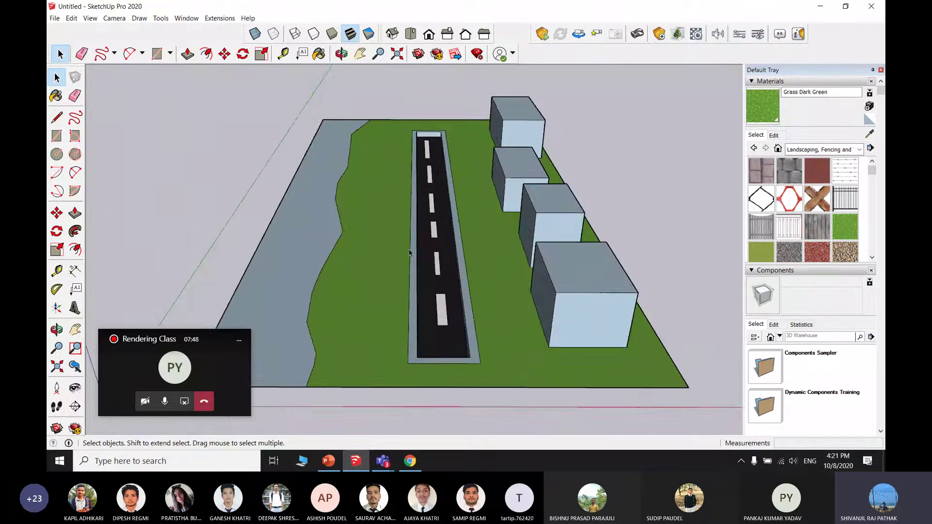
{"action": "scroll", "coordinate": [462, 248], "scroll_direction": "down", "scroll_amount": 4}
{"action": "scroll", "coordinate": [460, 264], "scroll_direction": "up", "scroll_amount": 4}
{"action": "scroll", "coordinate": [460, 264], "scroll_direction": "up", "scroll_amount": 3}
{"action": "middle_click_drag", "start_coordinate": [460, 263], "coordinate": [442, 170]}
{"action": "scroll", "coordinate": [442, 168], "scroll_direction": "down", "scroll_amount": 4}
{"action": "middle_click_drag", "start_coordinate": [444, 129], "coordinate": [368, 265]}
{"action": "left_click_drag", "start_coordinate": [366, 258], "coordinate": [414, 250]}
{"action": "key", "text": "space"}
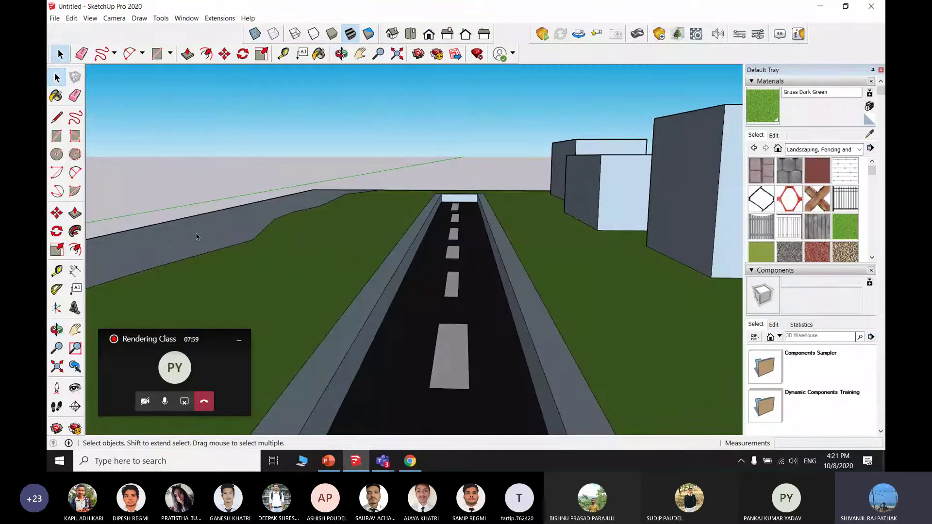
{"action": "middle_click_drag", "start_coordinate": [327, 284], "coordinate": [457, 313], "text": "shift"}
{"action": "scroll", "coordinate": [442, 259], "scroll_direction": "down", "scroll_amount": 5}
{"action": "scroll", "coordinate": [457, 312], "scroll_direction": "up", "scroll_amount": 5}
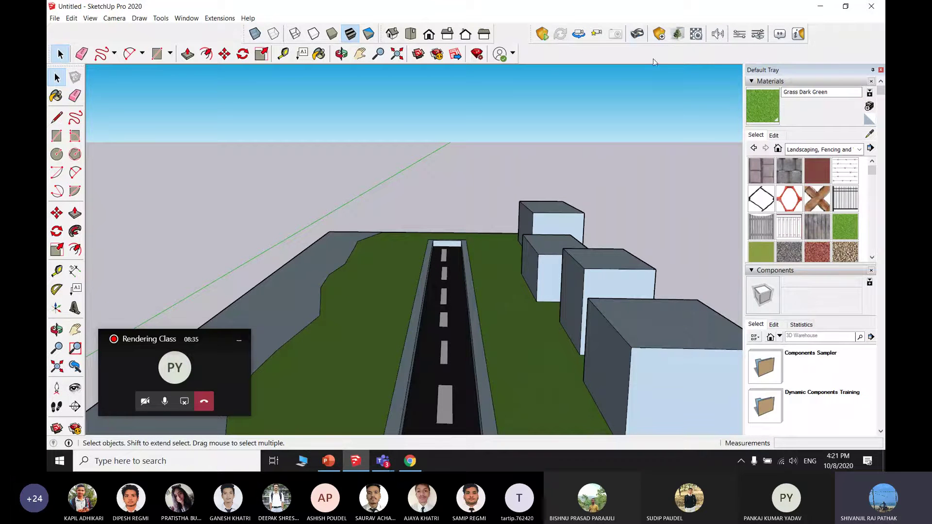
Step: Open the Enscape Asset Library and move its window clear of the freehand ground boundary
{"action": "left_click", "coordinate": [676, 37]}
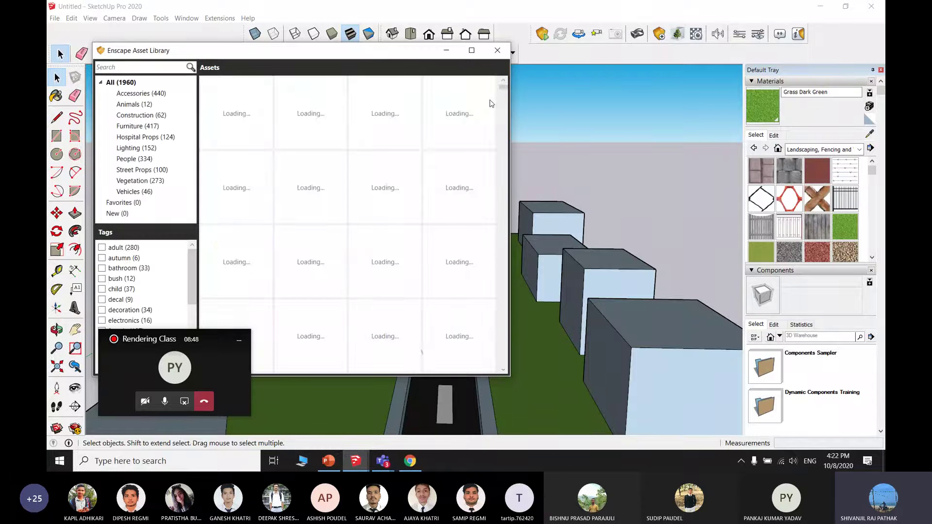
{"action": "left_click_drag", "start_coordinate": [398, 54], "coordinate": [757, 56]}
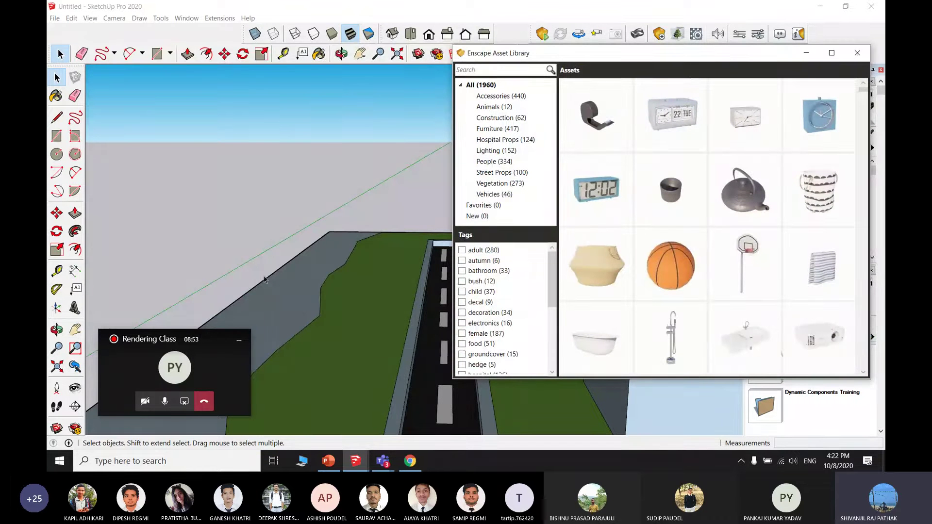
{"action": "left_click", "coordinate": [181, 362]}
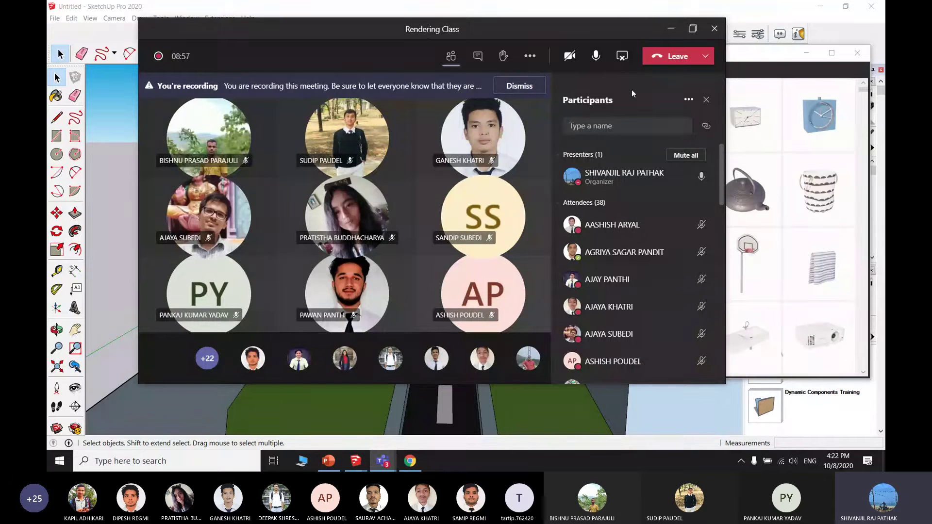
{"action": "left_click", "coordinate": [665, 38]}
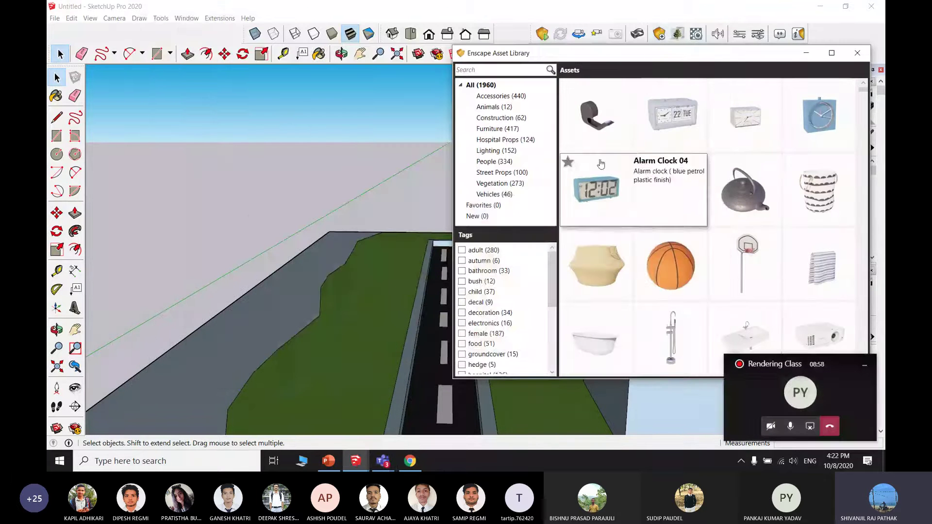
Step: Browse through the unfiltered list of all Enscape assets
{"action": "scroll", "coordinate": [674, 189], "scroll_direction": "down", "scroll_amount": 5}
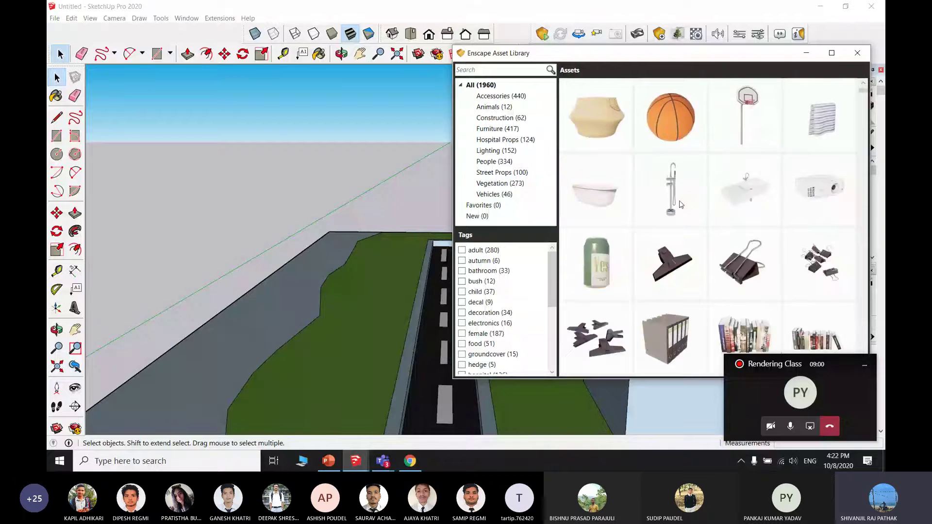
{"action": "scroll", "coordinate": [674, 208], "scroll_direction": "down", "scroll_amount": 4}
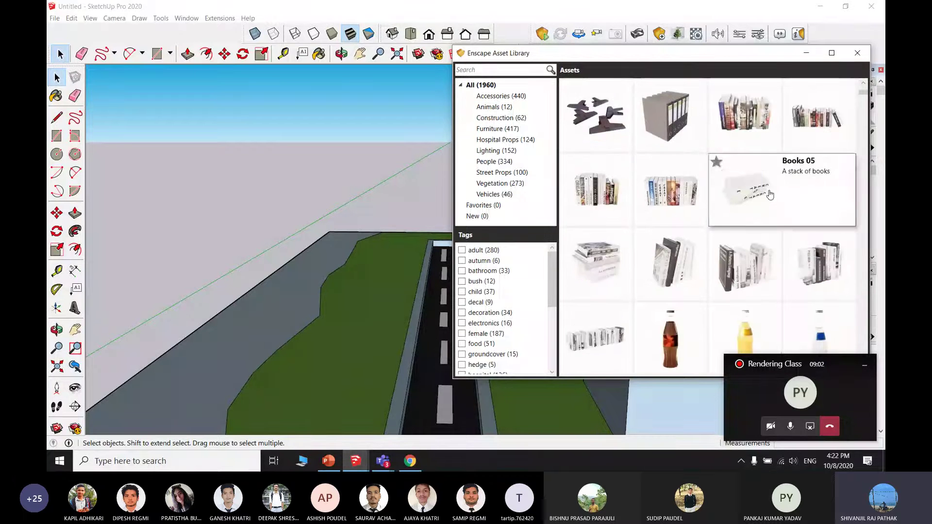
{"action": "scroll", "coordinate": [675, 209], "scroll_direction": "down", "scroll_amount": 3}
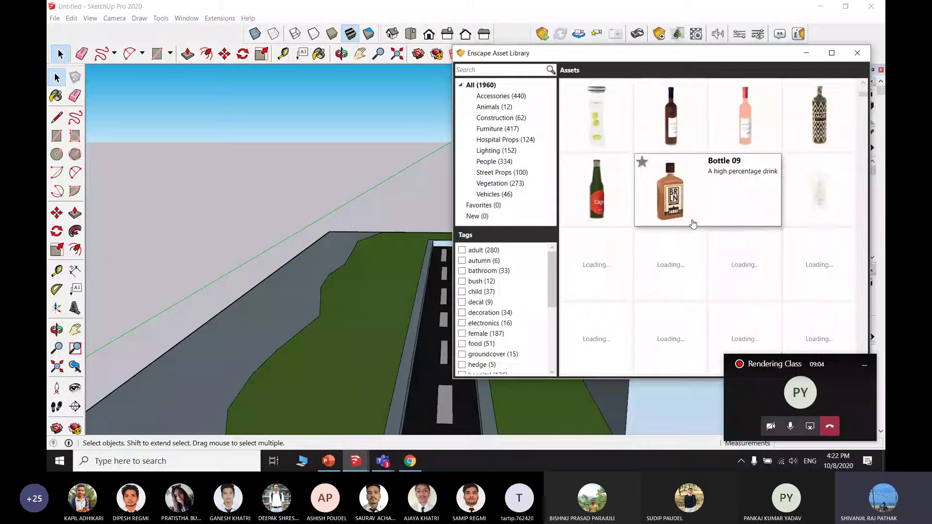
{"action": "scroll", "coordinate": [699, 216], "scroll_direction": "up", "scroll_amount": 3}
{"action": "scroll", "coordinate": [713, 211], "scroll_direction": "up", "scroll_amount": 2}
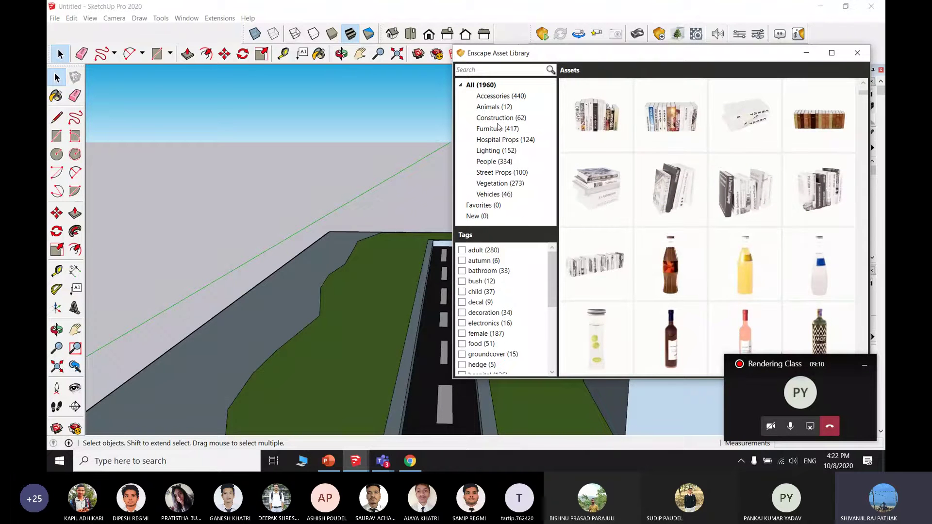
Step: Switch the asset library to the Vegetation category and look over its trees, ferns and flowers
{"action": "left_click", "coordinate": [497, 184]}
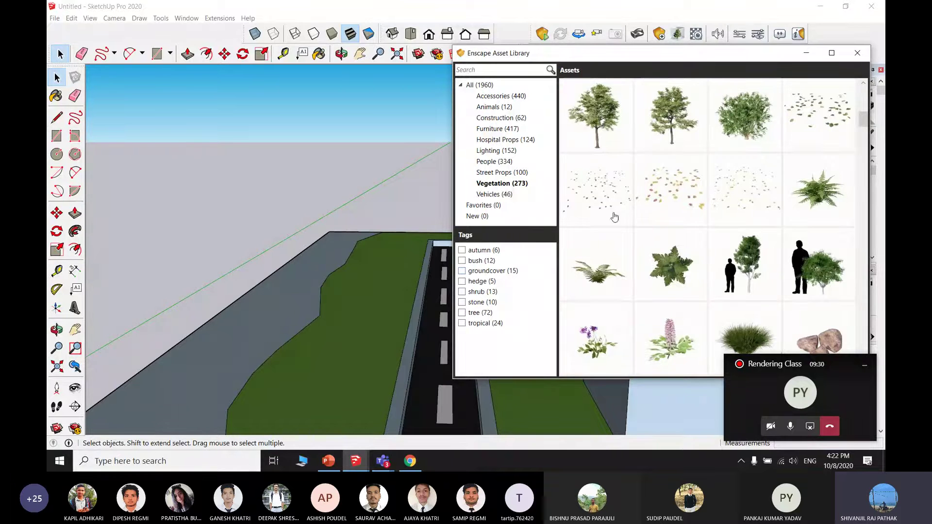
{"action": "mouse_move", "coordinate": [610, 282]}
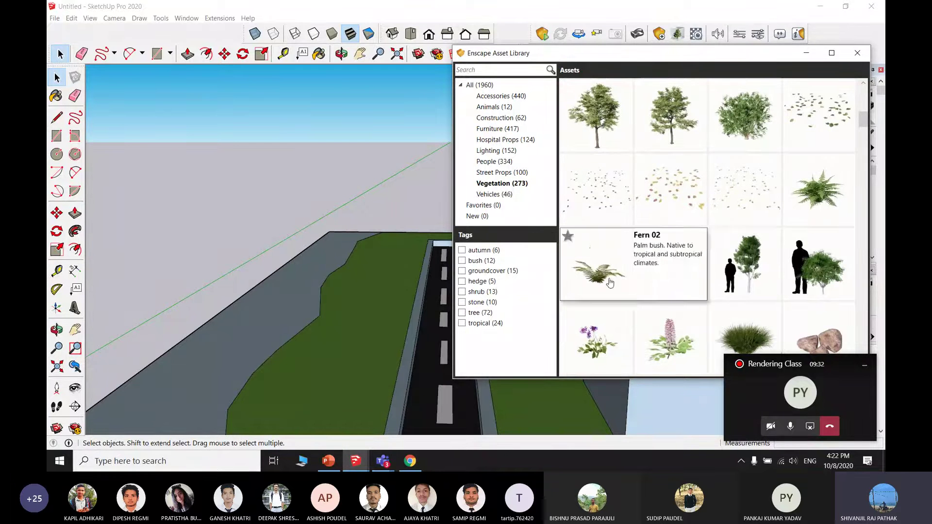
{"action": "mouse_move", "coordinate": [597, 128]}
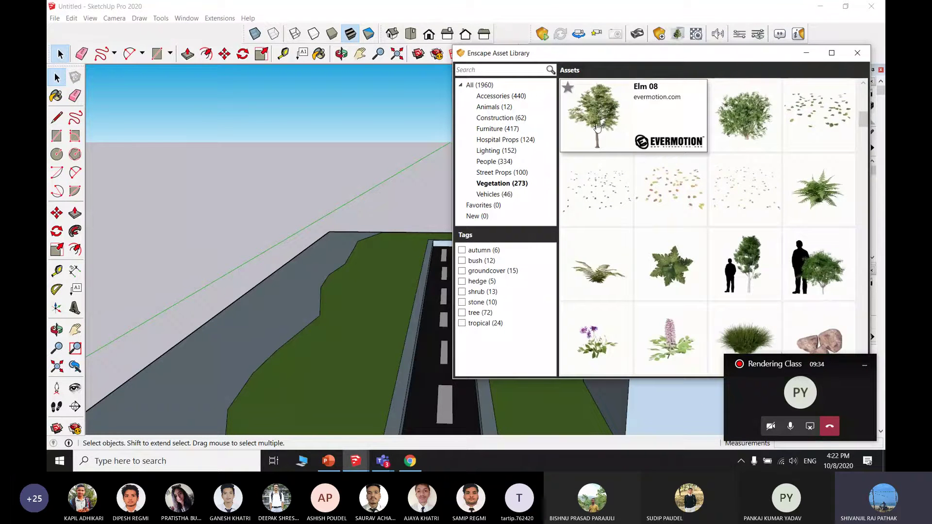
{"action": "mouse_move", "coordinate": [657, 118]}
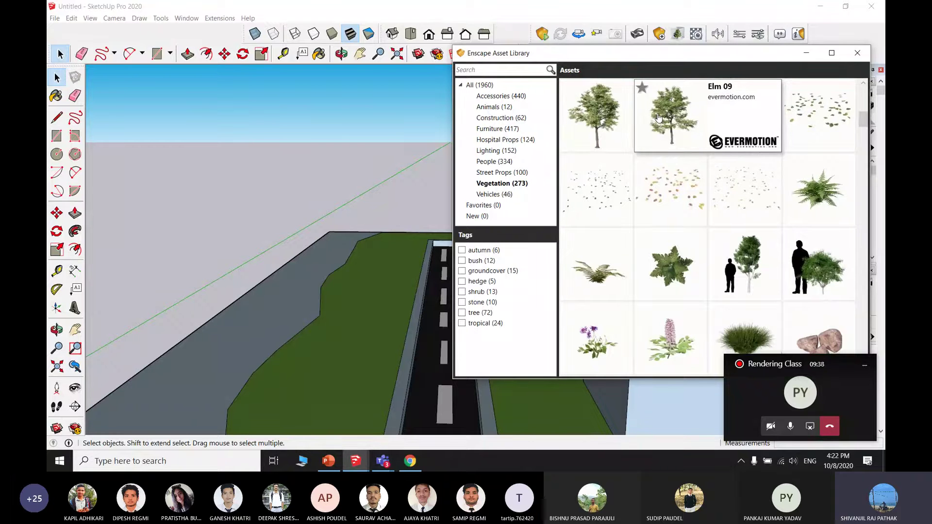
{"action": "mouse_move", "coordinate": [665, 250]}
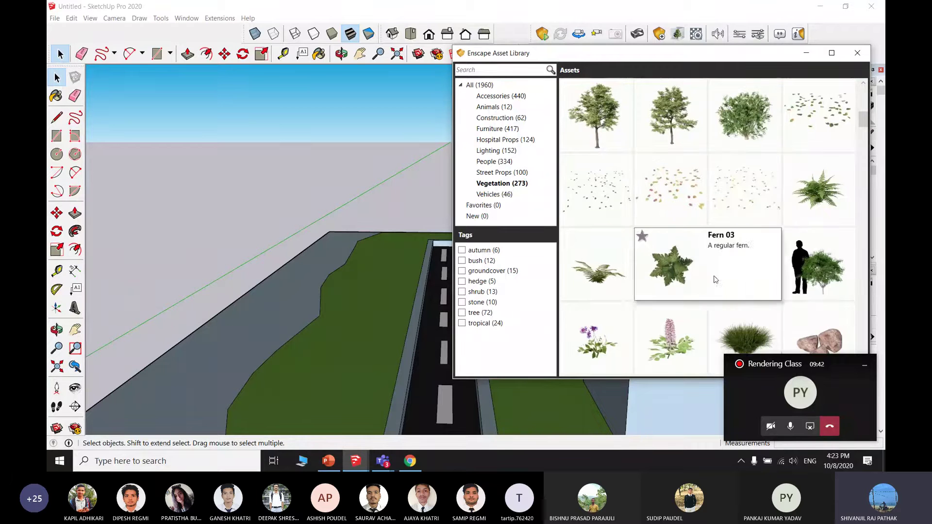
{"action": "mouse_move", "coordinate": [834, 285]}
{"action": "mouse_move", "coordinate": [827, 325]}
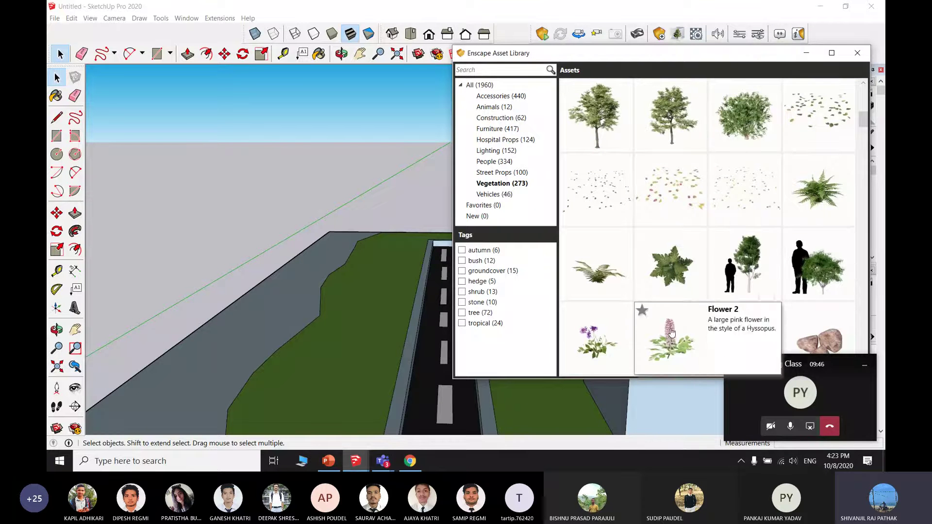
{"action": "mouse_move", "coordinate": [648, 263]}
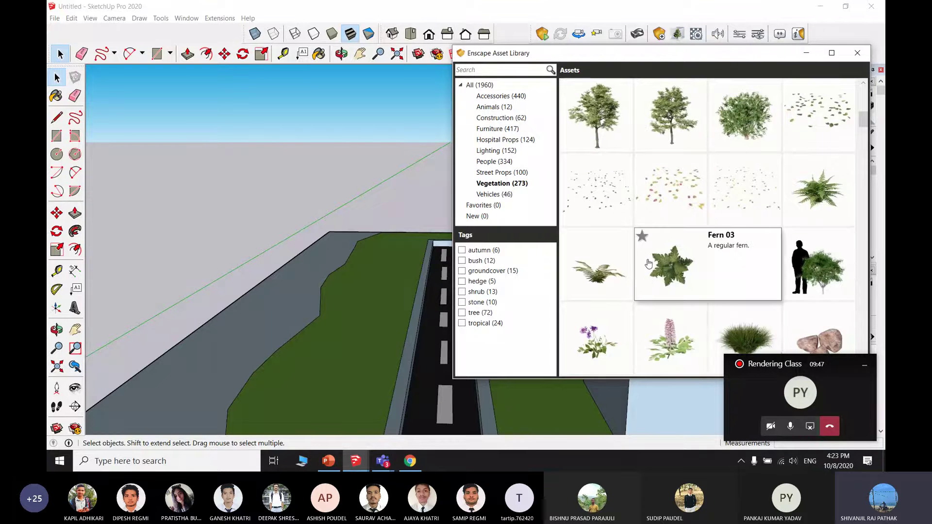
Step: Place an Elm 08 tree on the grass near the road's far end, on the side of the freehand line
{"action": "left_click", "coordinate": [607, 138]}
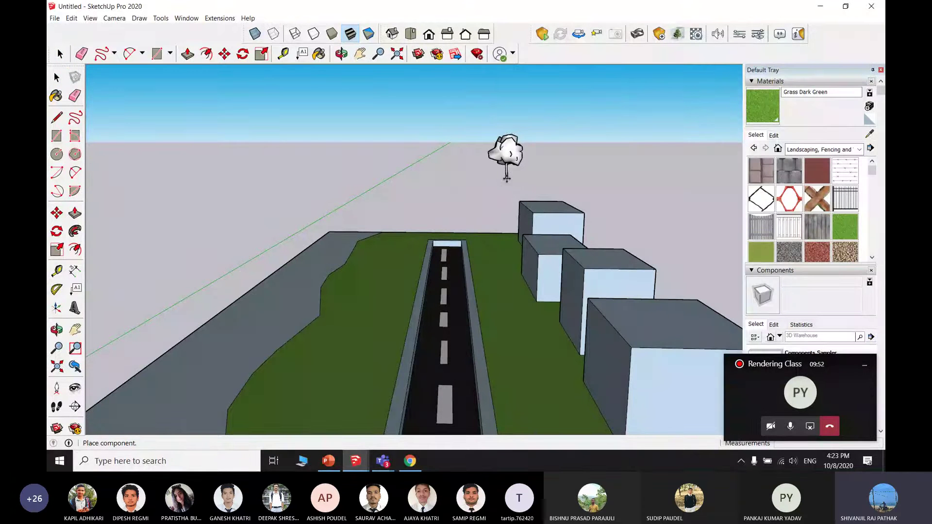
{"action": "middle_click_drag", "start_coordinate": [393, 251], "coordinate": [490, 245]}
{"action": "scroll", "coordinate": [448, 230], "scroll_direction": "up", "scroll_amount": 3}
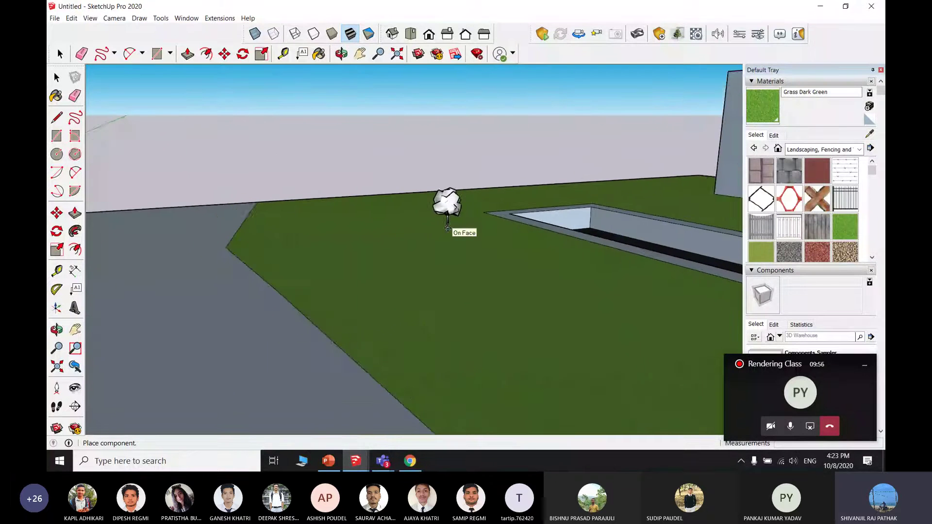
{"action": "scroll", "coordinate": [467, 233], "scroll_direction": "down", "scroll_amount": 4}
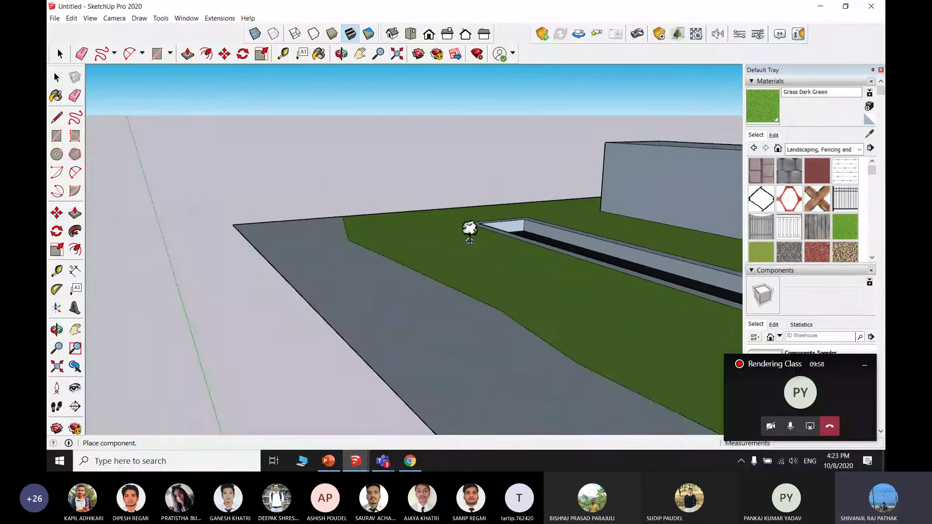
{"action": "scroll", "coordinate": [476, 237], "scroll_direction": "up", "scroll_amount": 1}
{"action": "scroll", "coordinate": [476, 238], "scroll_direction": "up", "scroll_amount": 5}
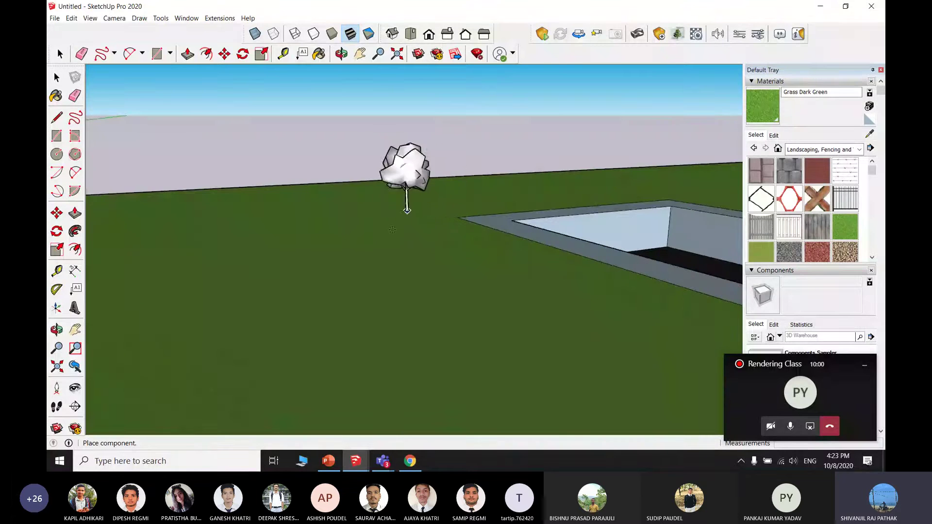
{"action": "scroll", "coordinate": [399, 236], "scroll_direction": "up", "scroll_amount": 2}
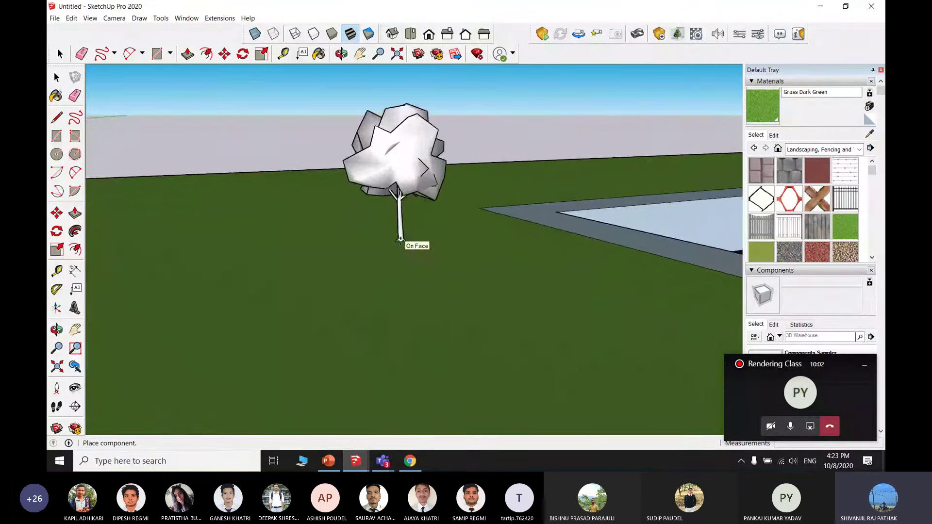
{"action": "scroll", "coordinate": [409, 255], "scroll_direction": "down", "scroll_amount": 7}
{"action": "scroll", "coordinate": [440, 259], "scroll_direction": "down", "scroll_amount": 5}
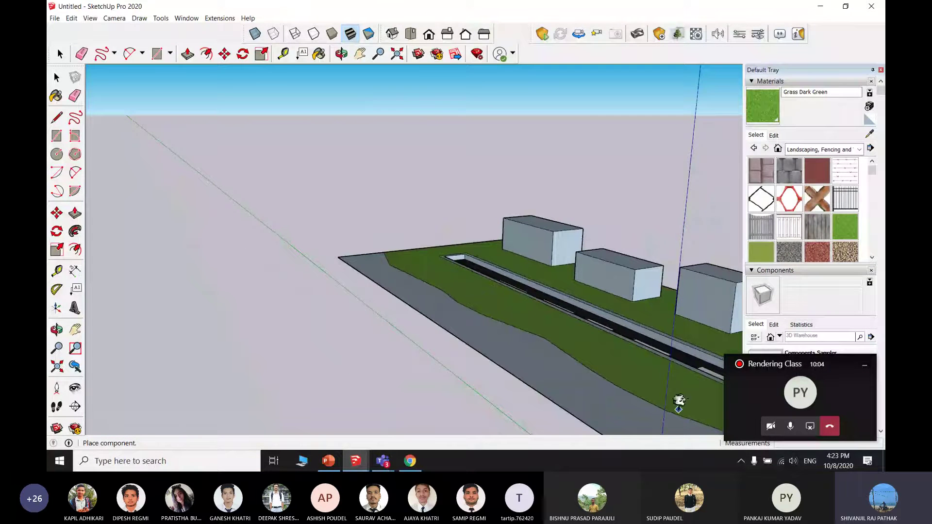
{"action": "scroll", "coordinate": [408, 231], "scroll_direction": "up", "scroll_amount": 4}
{"action": "scroll", "coordinate": [425, 254], "scroll_direction": "up", "scroll_amount": 6}
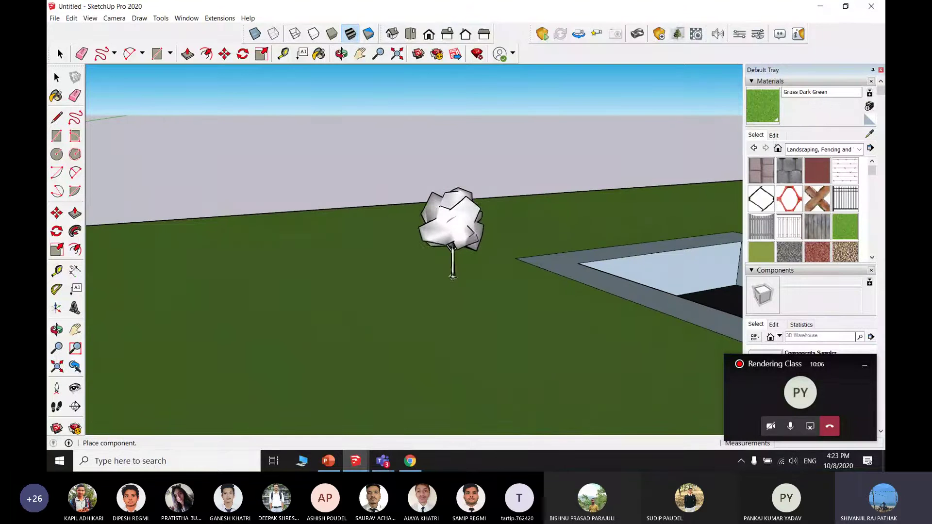
{"action": "left_click", "coordinate": [447, 279]}
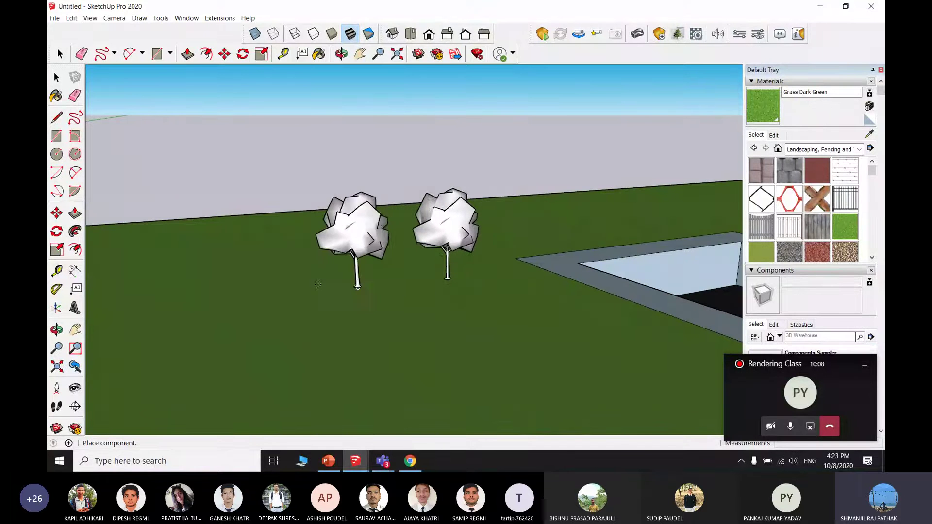
Step: Place a cluster of Elm 08 trees on the grass beside the road's far end, on the freehand boundary side
{"action": "left_click", "coordinate": [496, 325]}
{"action": "left_click", "coordinate": [547, 219]}
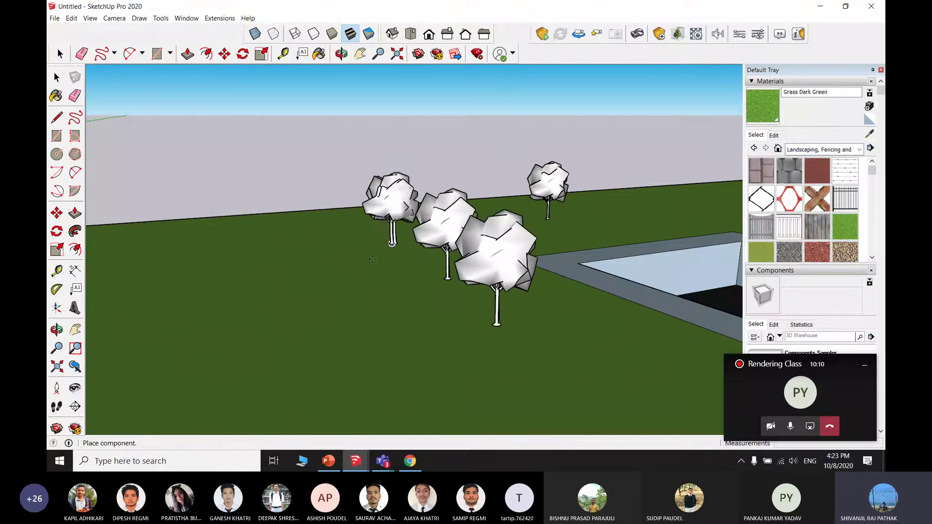
{"action": "left_click", "coordinate": [393, 243]}
{"action": "left_click", "coordinate": [343, 294]}
{"action": "left_click", "coordinate": [346, 358]}
{"action": "left_click", "coordinate": [357, 363]}
{"action": "left_click", "coordinate": [430, 371]}
{"action": "scroll", "coordinate": [461, 346], "scroll_direction": "down", "scroll_amount": 2}
{"action": "scroll", "coordinate": [461, 346], "scroll_direction": "down", "scroll_amount": 2}
{"action": "left_click", "coordinate": [518, 391]}
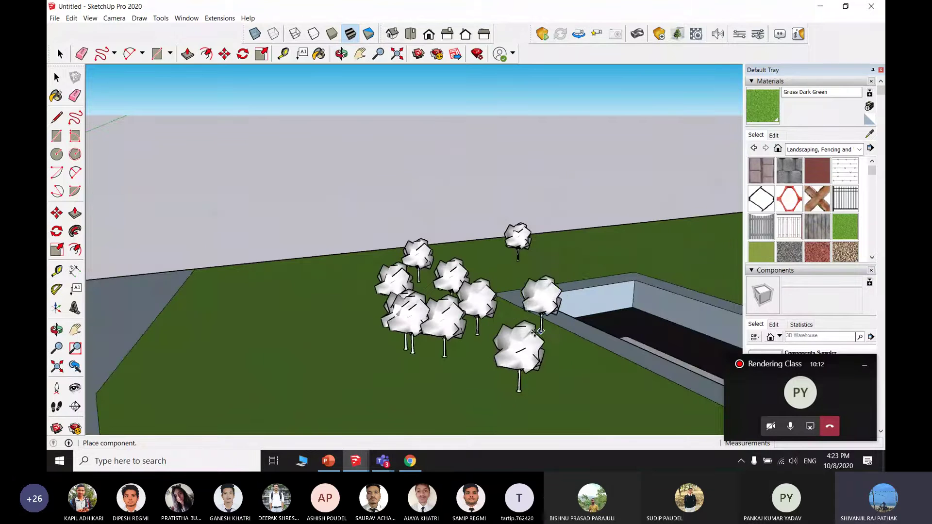
Step: Extend the Elm 08 cluster across the grass toward the freehand boundary line
{"action": "middle_click_drag", "start_coordinate": [539, 335], "coordinate": [421, 239], "text": "shift"}
{"action": "scroll", "coordinate": [418, 245], "scroll_direction": "down", "scroll_amount": 2}
{"action": "left_click", "coordinate": [468, 294]}
{"action": "left_click", "coordinate": [394, 313]}
{"action": "left_click", "coordinate": [302, 325]}
{"action": "left_click", "coordinate": [267, 293]}
{"action": "left_click", "coordinate": [265, 244]}
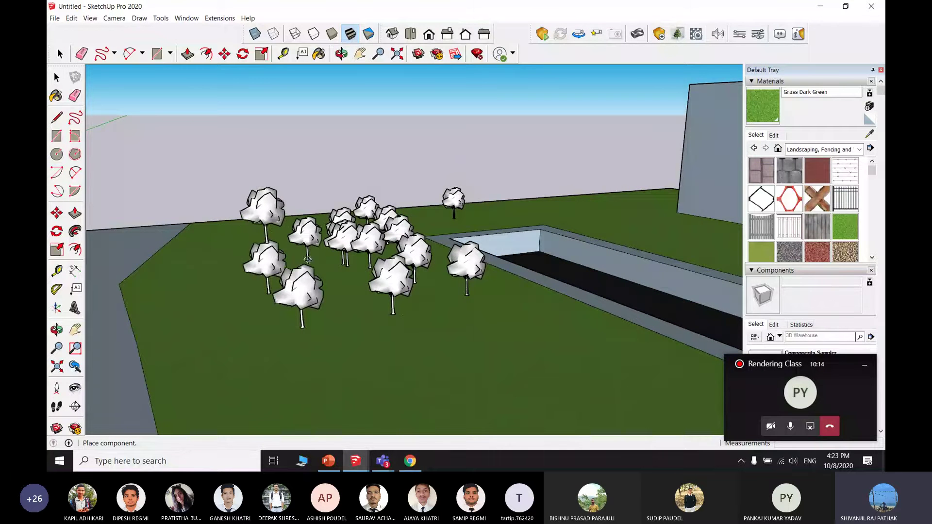
{"action": "left_click", "coordinate": [305, 261]}
{"action": "left_click", "coordinate": [342, 290]}
Step: Place the first Elm 08 trees across the road, on the grass strip beside the building blocks
{"action": "scroll", "coordinate": [430, 339], "scroll_direction": "down", "scroll_amount": 3}
{"action": "middle_click_drag", "start_coordinate": [496, 366], "coordinate": [299, 230]}
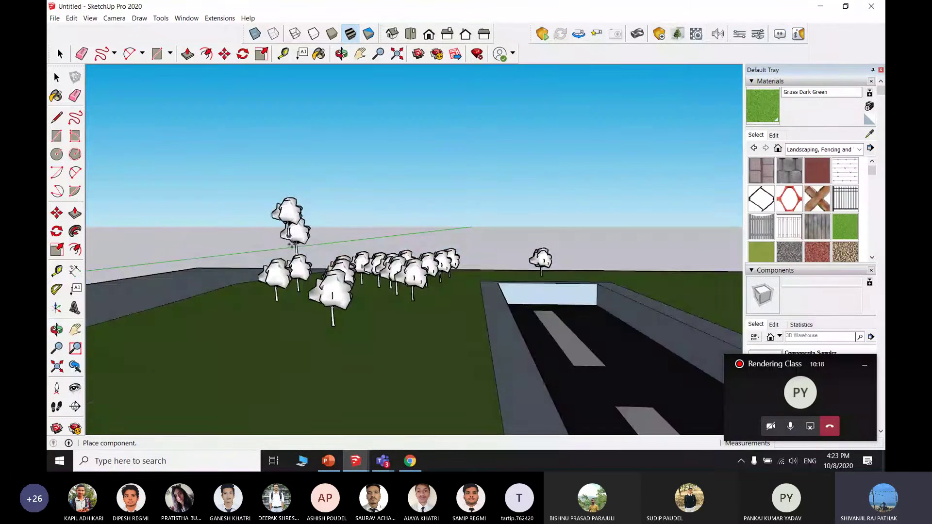
{"action": "scroll", "coordinate": [308, 246], "scroll_direction": "down", "scroll_amount": 3}
{"action": "left_click", "coordinate": [469, 257]}
{"action": "left_click", "coordinate": [460, 296]}
{"action": "left_click", "coordinate": [477, 303]}
{"action": "left_click", "coordinate": [481, 276]}
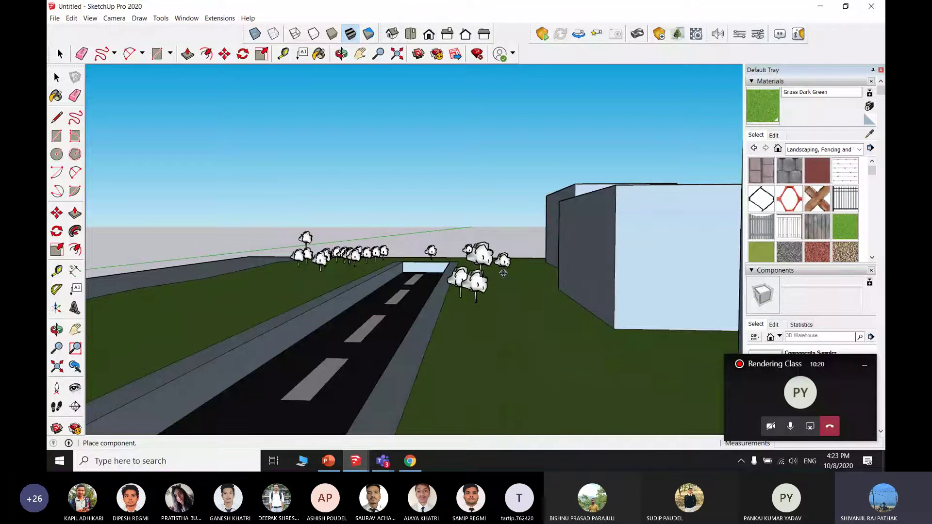
Step: Continue the Elm 08 trees along the grass between the road and the blocks, coming nearer to the viewer
{"action": "left_click", "coordinate": [503, 271]}
{"action": "left_click", "coordinate": [503, 296]}
{"action": "left_click", "coordinate": [496, 328]}
{"action": "left_click", "coordinate": [478, 340]}
{"action": "left_click", "coordinate": [468, 372]}
{"action": "left_click", "coordinate": [509, 387]}
{"action": "left_click", "coordinate": [538, 388]}
{"action": "scroll", "coordinate": [529, 371], "scroll_direction": "down", "scroll_amount": 3}
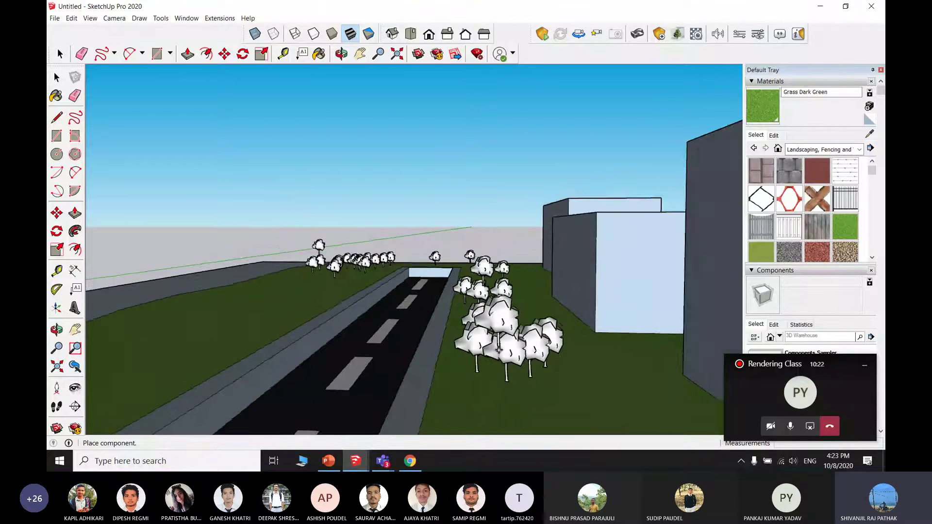
Step: Add an Elm 08 at the near end of the blocks' side and several along the grass across the road
{"action": "middle_click_drag", "start_coordinate": [488, 362], "coordinate": [585, 326], "text": "shift"}
{"action": "left_click", "coordinate": [638, 331]}
{"action": "left_click", "coordinate": [361, 295]}
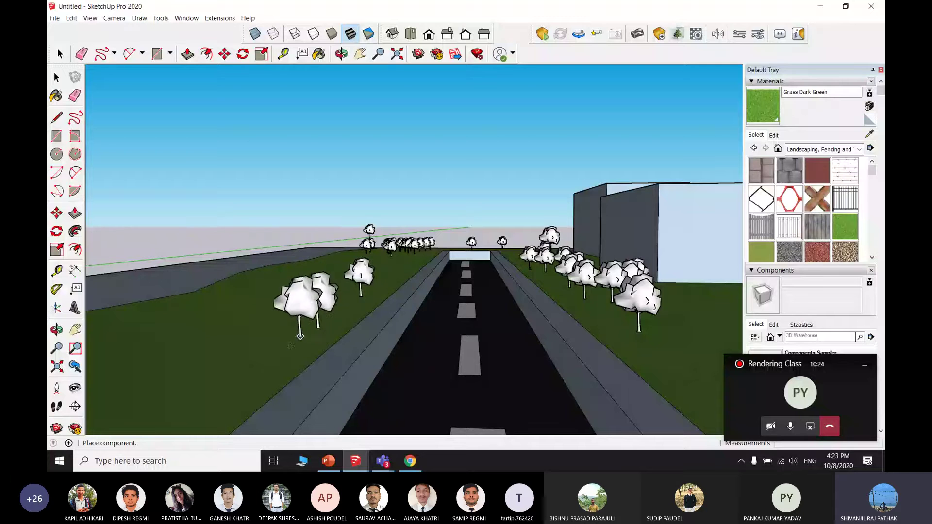
{"action": "left_click", "coordinate": [318, 327]}
{"action": "left_click", "coordinate": [287, 347]}
Step: Return to the Enscape Asset Library and look through the potted and interior plants in the Vegetation category
{"action": "mouse_move", "coordinate": [363, 468]}
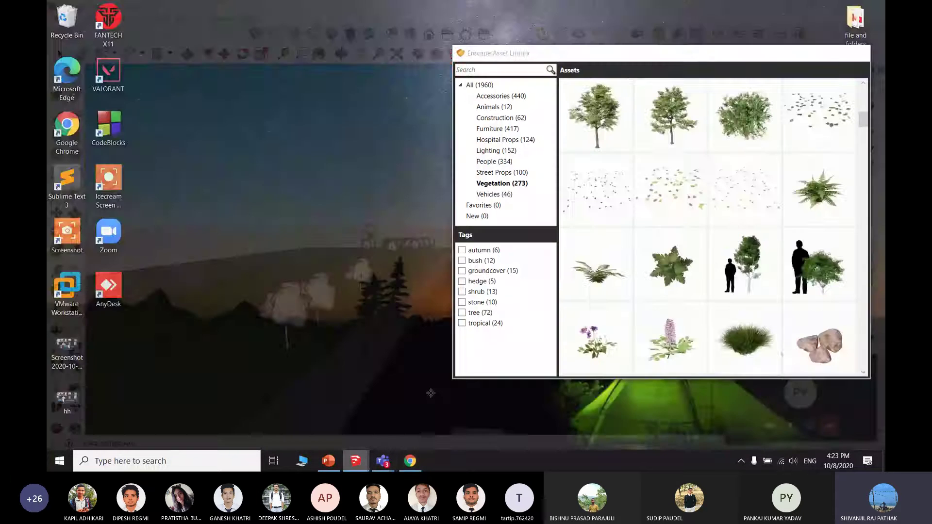
{"action": "left_click", "coordinate": [416, 410]}
{"action": "scroll", "coordinate": [663, 236], "scroll_direction": "down", "scroll_amount": 3}
{"action": "scroll", "coordinate": [663, 236], "scroll_direction": "down", "scroll_amount": 3}
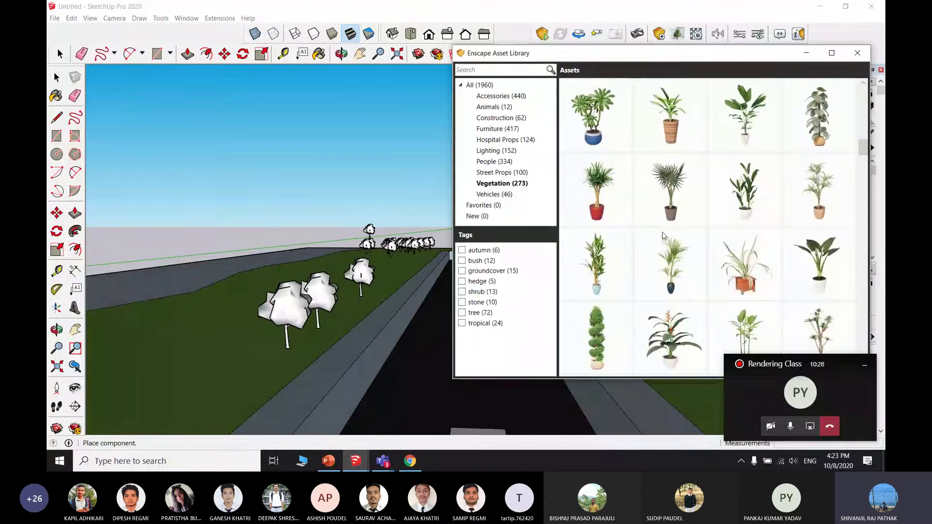
{"action": "scroll", "coordinate": [663, 237], "scroll_direction": "down", "scroll_amount": 6}
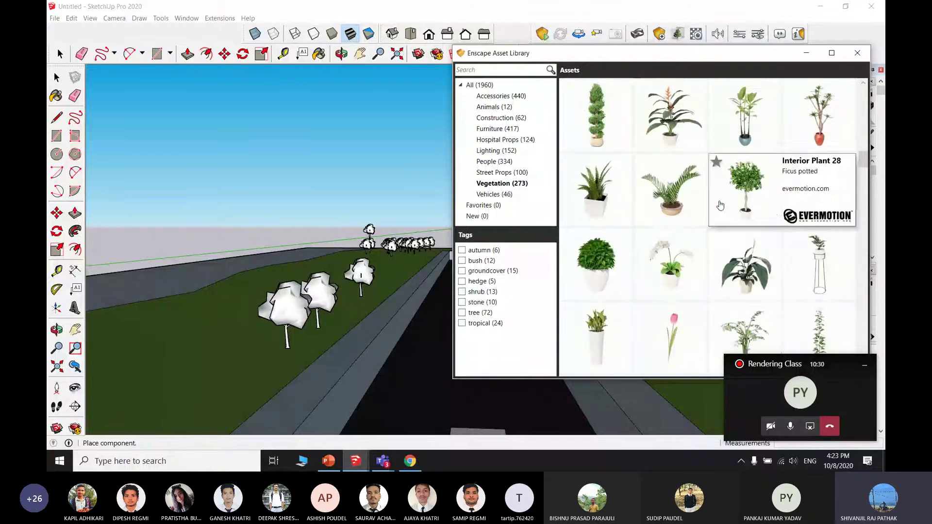
{"action": "scroll", "coordinate": [698, 215], "scroll_direction": "down", "scroll_amount": 4}
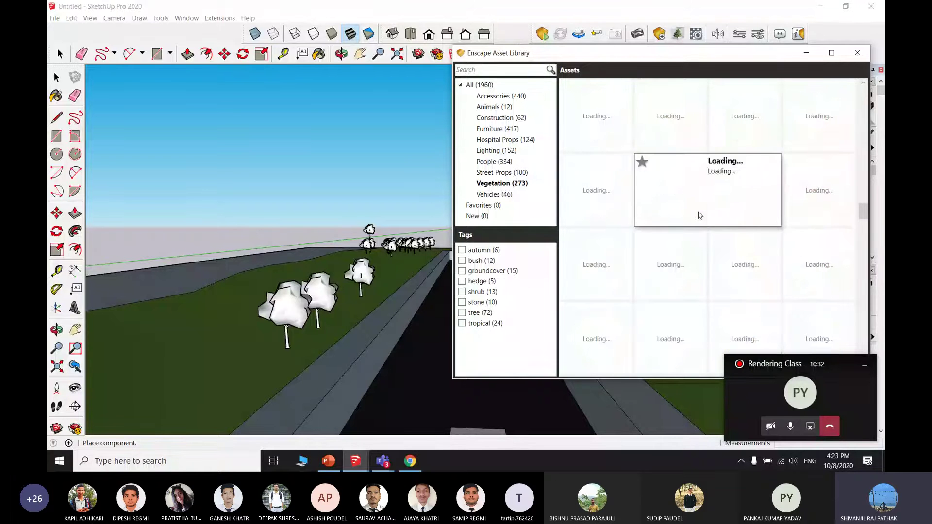
{"action": "scroll", "coordinate": [691, 183], "scroll_direction": "down", "scroll_amount": 1}
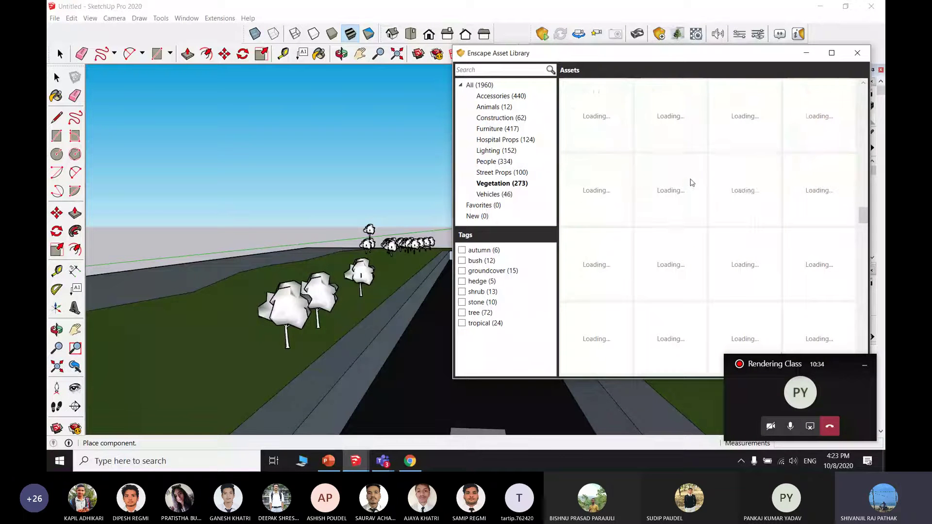
{"action": "scroll", "coordinate": [670, 194], "scroll_direction": "down", "scroll_amount": 2}
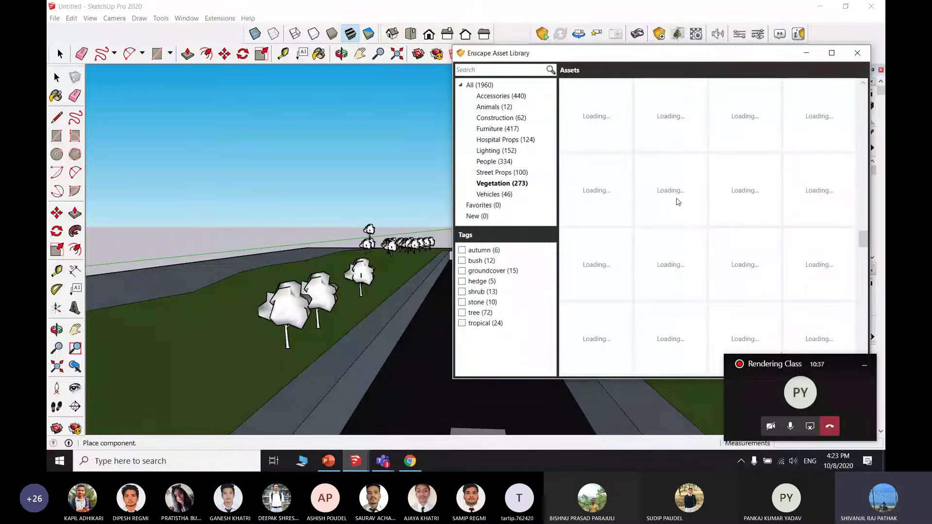
{"action": "mouse_move", "coordinate": [688, 174]}
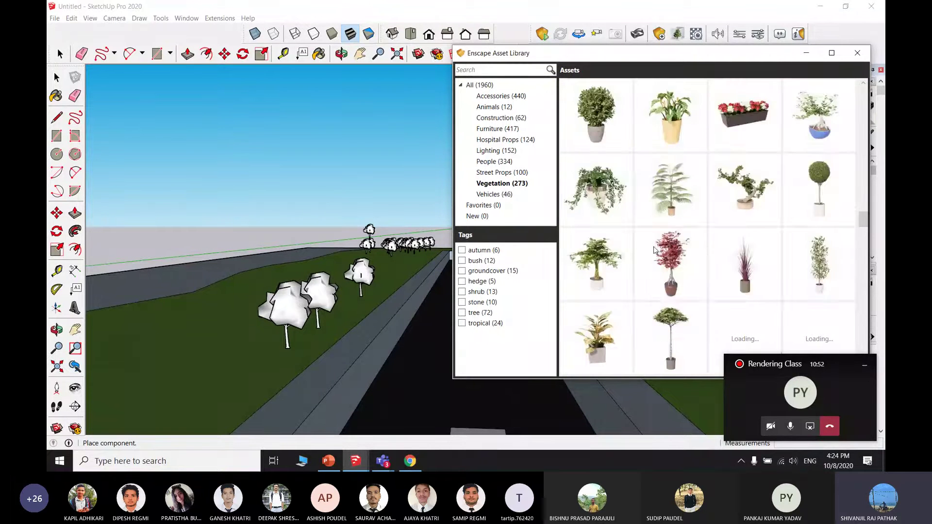
{"action": "scroll", "coordinate": [654, 250], "scroll_direction": "down", "scroll_amount": 5}
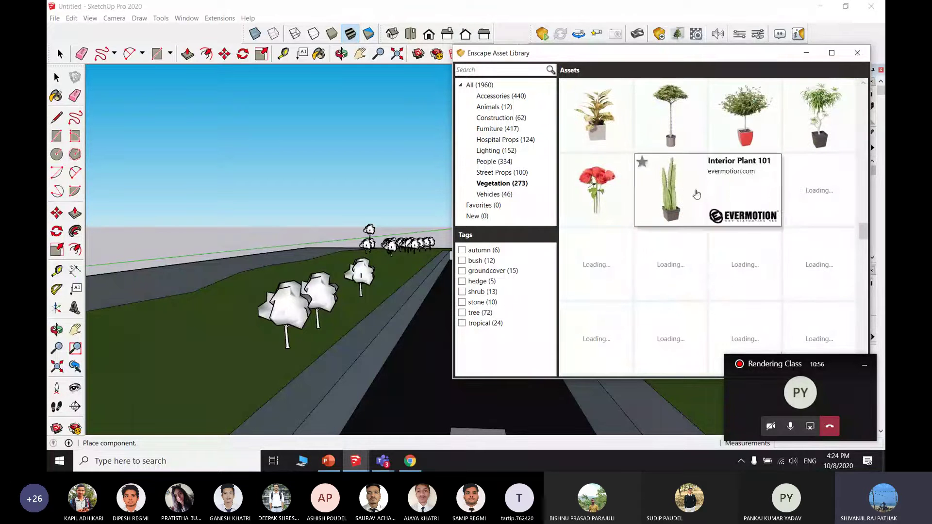
Step: Filter the vegetation assets by the tree tag and place a palm repeatedly among the elms beside the road
{"action": "left_click", "coordinate": [462, 314]}
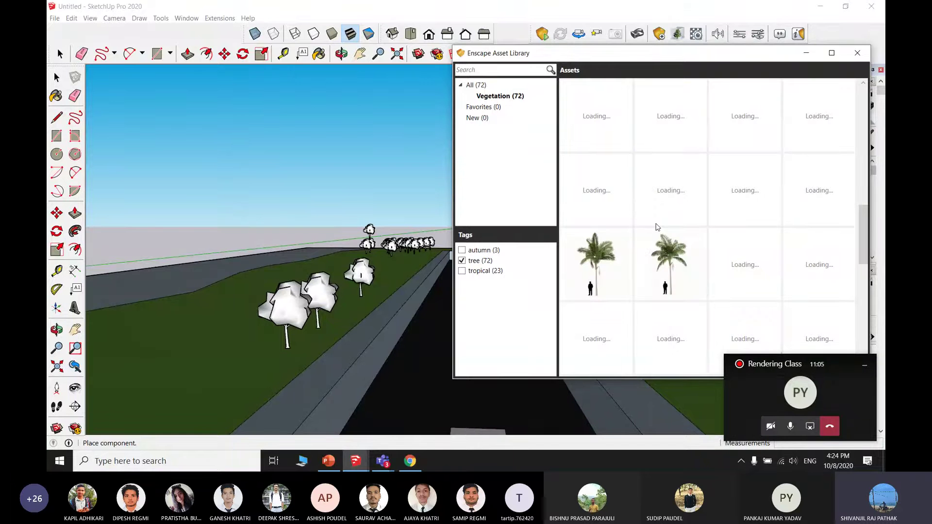
{"action": "left_click", "coordinate": [669, 262]}
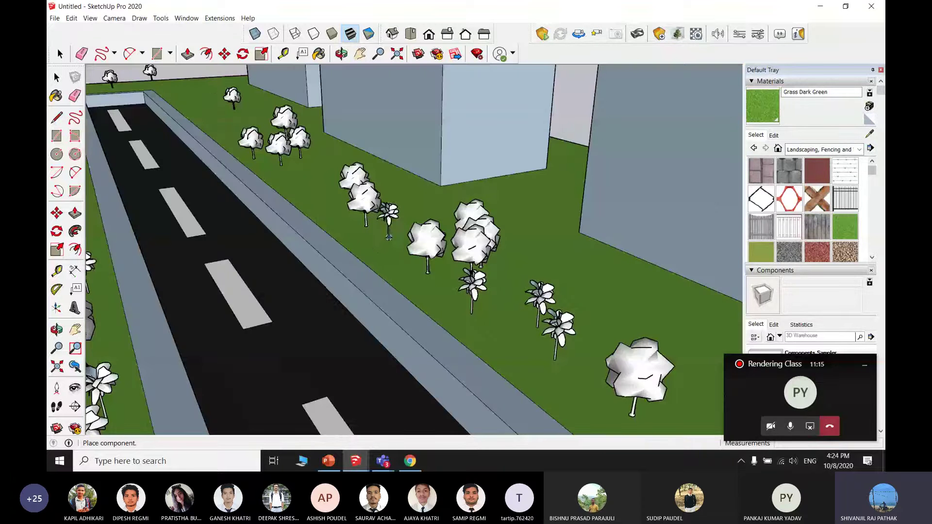
{"action": "left_click", "coordinate": [377, 252]}
{"action": "left_click", "coordinate": [317, 205]}
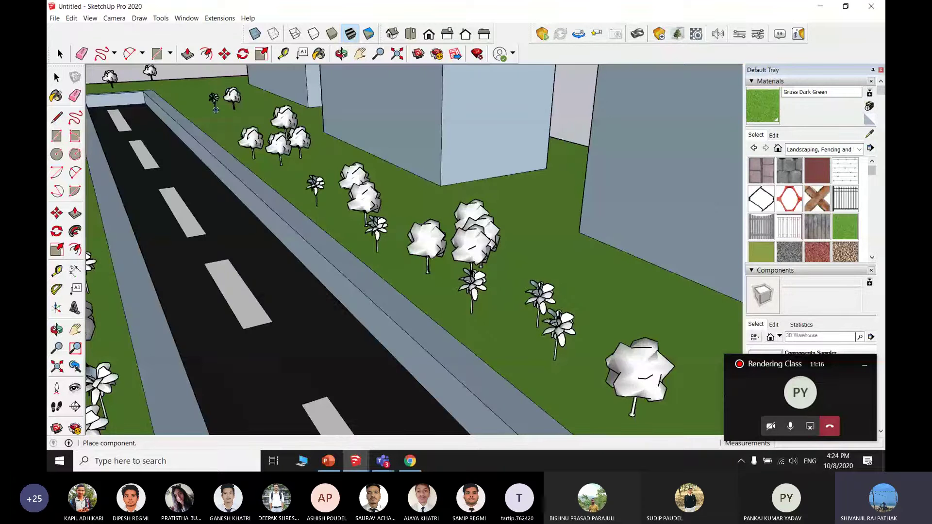
Step: Place a group of palms around the lone elm near the road's far end, on the blocks' side
{"action": "left_click", "coordinate": [213, 109]}
{"action": "left_click", "coordinate": [178, 95]}
{"action": "left_click", "coordinate": [215, 118]}
{"action": "left_click", "coordinate": [232, 122]}
{"action": "left_click", "coordinate": [220, 124]}
{"action": "left_click", "coordinate": [201, 119]}
Step: Space palms along the road edge in front of the elms on the blocks' side
{"action": "left_click", "coordinate": [288, 183]}
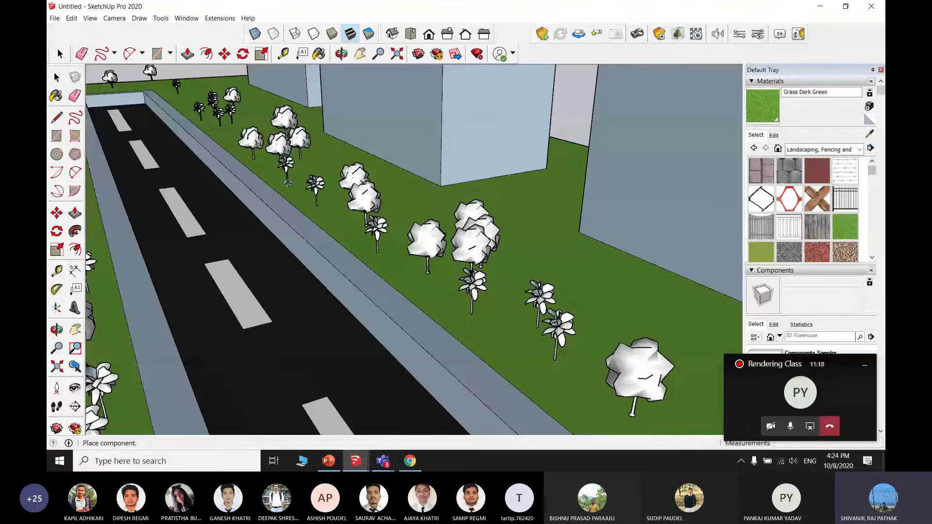
{"action": "left_click", "coordinate": [312, 209]}
{"action": "left_click", "coordinate": [347, 232]}
{"action": "left_click", "coordinate": [411, 294]}
Step: Cluster palms around the nearest elm on the blocks' side and add one on the grass across the road
{"action": "scroll", "coordinate": [411, 294], "scroll_direction": "down", "scroll_amount": 3}
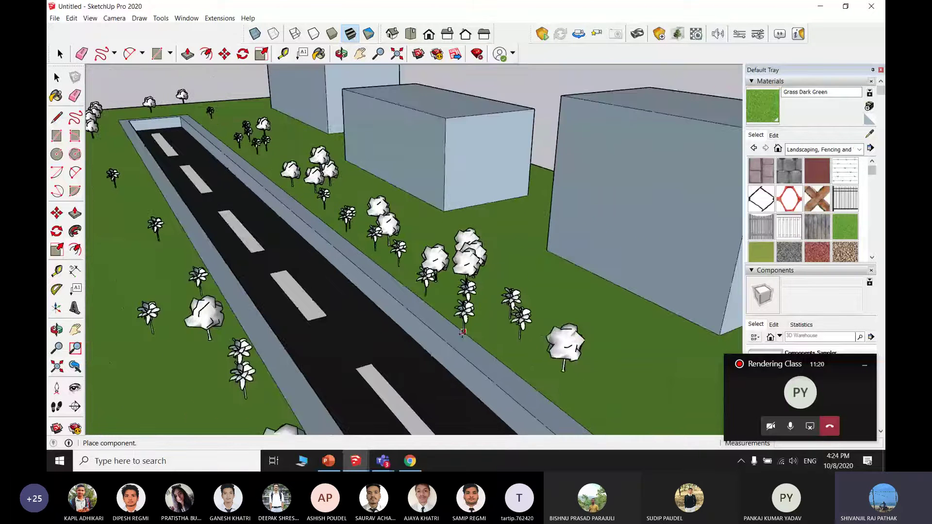
{"action": "scroll", "coordinate": [450, 277], "scroll_direction": "up", "scroll_amount": 2}
{"action": "left_click", "coordinate": [451, 277]}
{"action": "left_click", "coordinate": [519, 310]}
{"action": "left_click", "coordinate": [573, 335]}
{"action": "left_click", "coordinate": [580, 299]}
{"action": "left_click", "coordinate": [543, 292]}
{"action": "left_click", "coordinate": [540, 324]}
{"action": "left_click", "coordinate": [516, 316]}
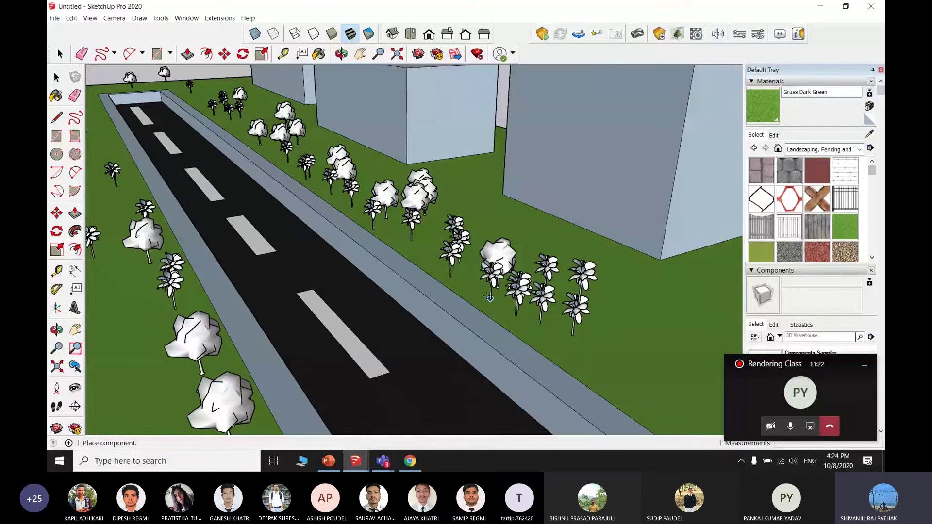
{"action": "left_click", "coordinate": [485, 295]}
{"action": "left_click", "coordinate": [459, 289]}
{"action": "middle_click_drag", "start_coordinate": [485, 342], "coordinate": [461, 217]}
{"action": "left_click", "coordinate": [184, 287]}
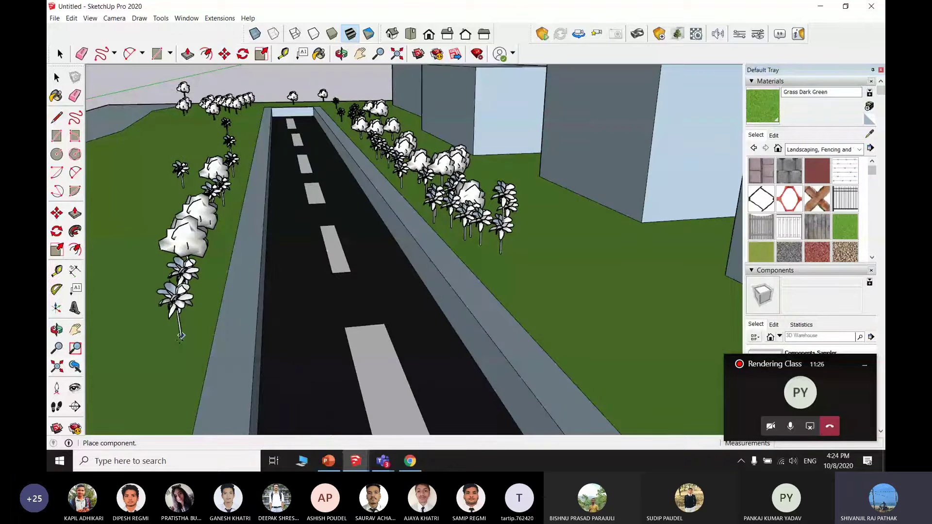
Step: Start the Enscape live render and move through the scene down to road level to examine the planted trees
{"action": "middle_click_drag", "start_coordinate": [128, 324], "coordinate": [412, 291]}
{"action": "left_click", "coordinate": [542, 35]}
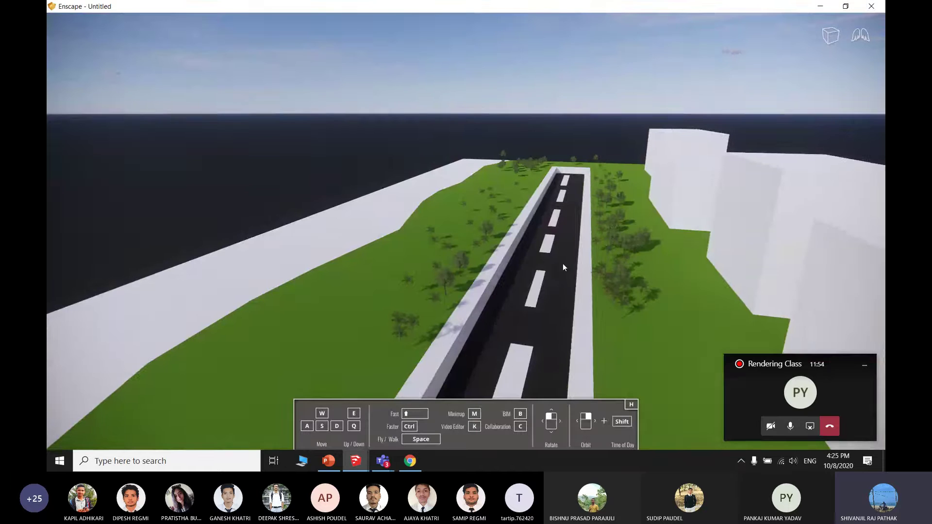
{"action": "scroll", "coordinate": [579, 291], "scroll_direction": "up", "scroll_amount": 3}
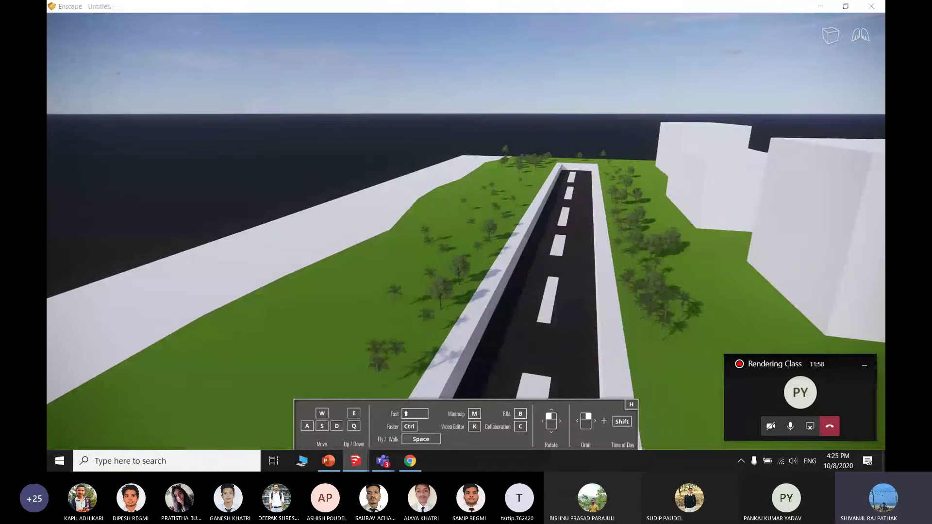
{"action": "key", "text": "d"}
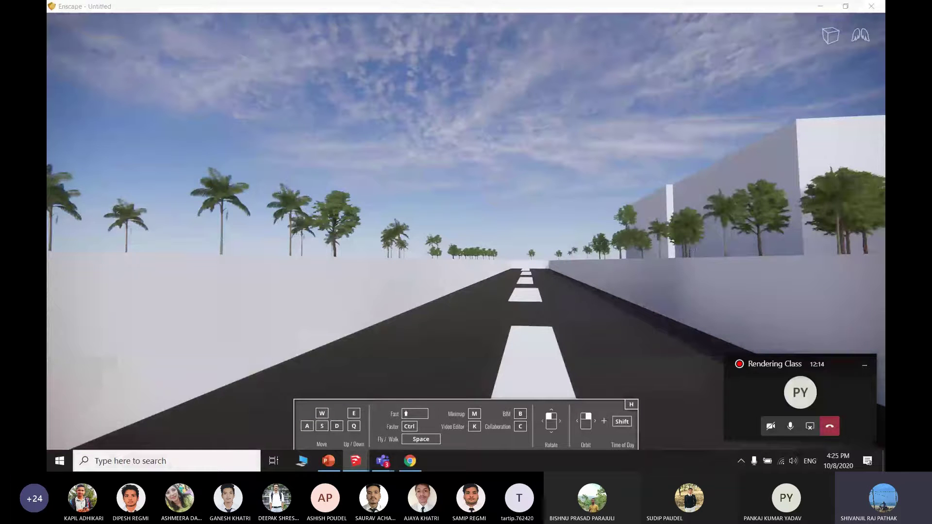
{"action": "key", "text": "e"}
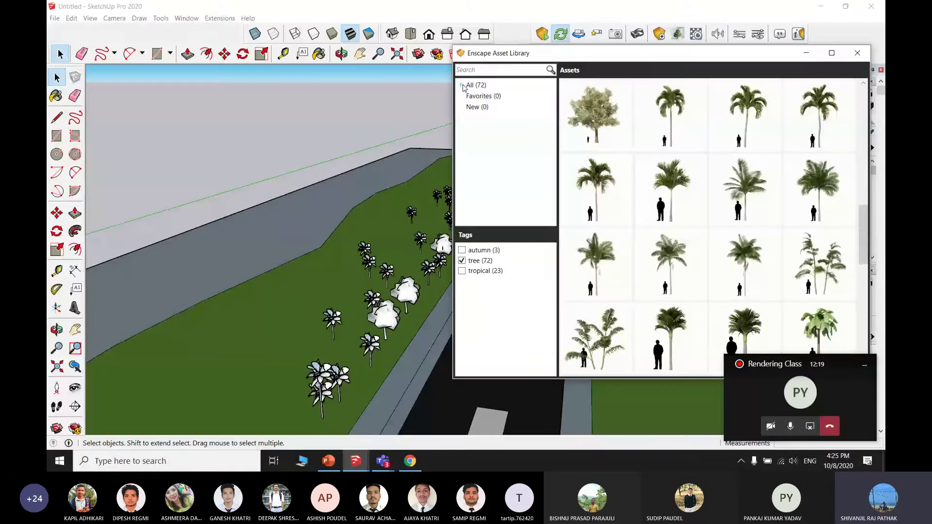
Step: Clear the tree filter in the Enscape Asset Library and switch to the Street Props category
{"action": "left_click", "coordinate": [467, 86]}
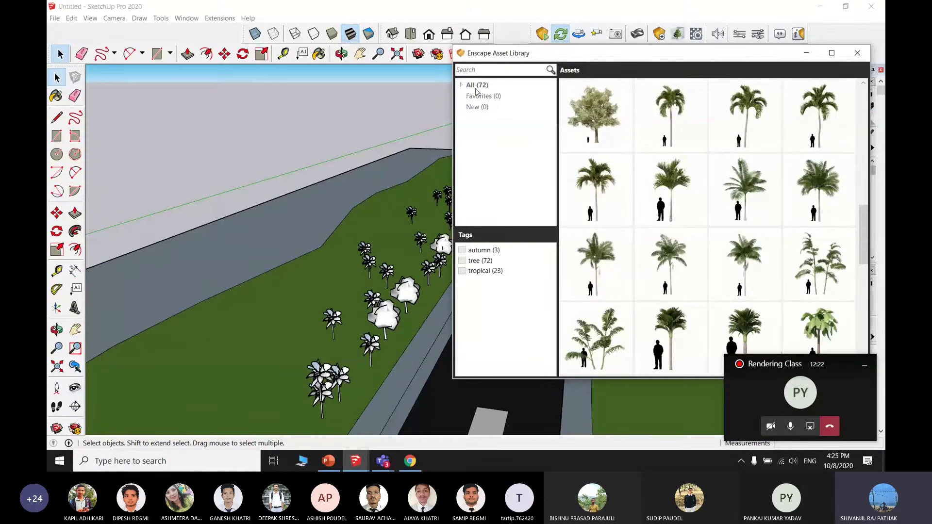
{"action": "mouse_move", "coordinate": [672, 204]}
{"action": "scroll", "coordinate": [703, 163], "scroll_direction": "up", "scroll_amount": 3}
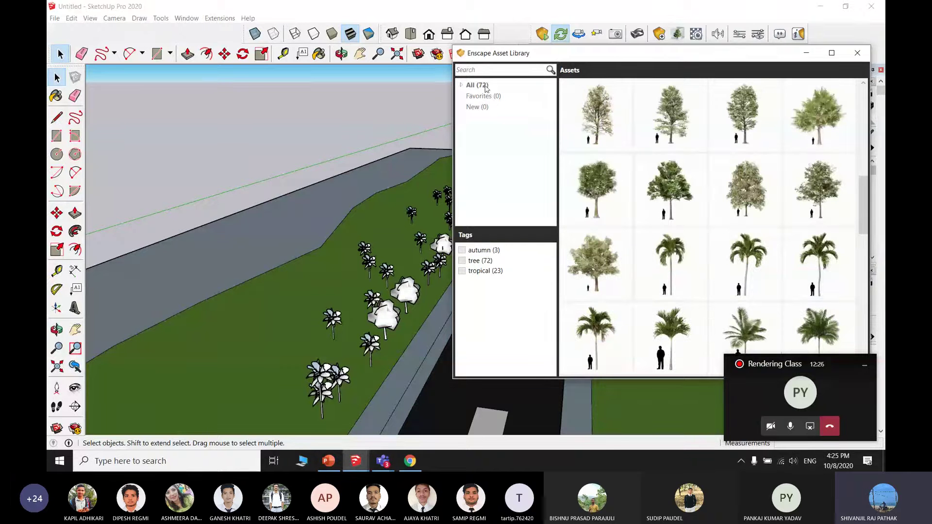
{"action": "left_click", "coordinate": [475, 85]}
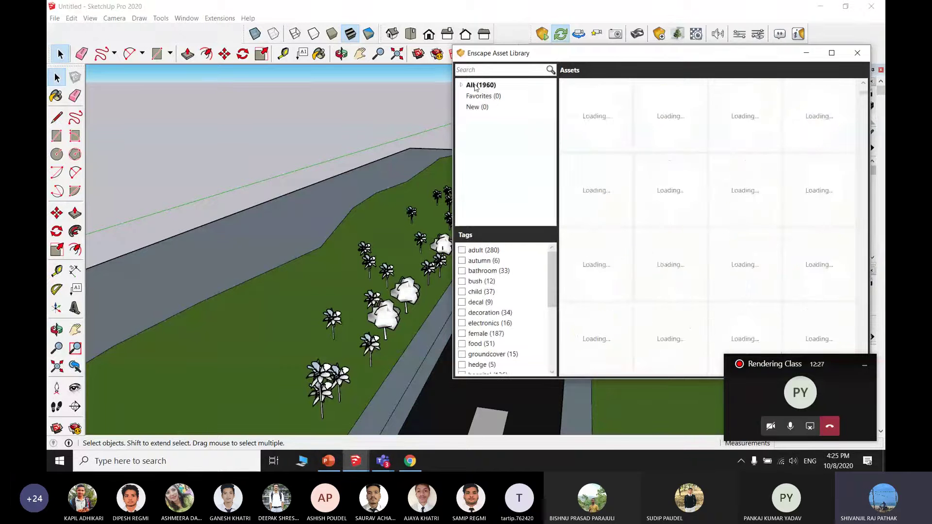
{"action": "left_click", "coordinate": [461, 85]}
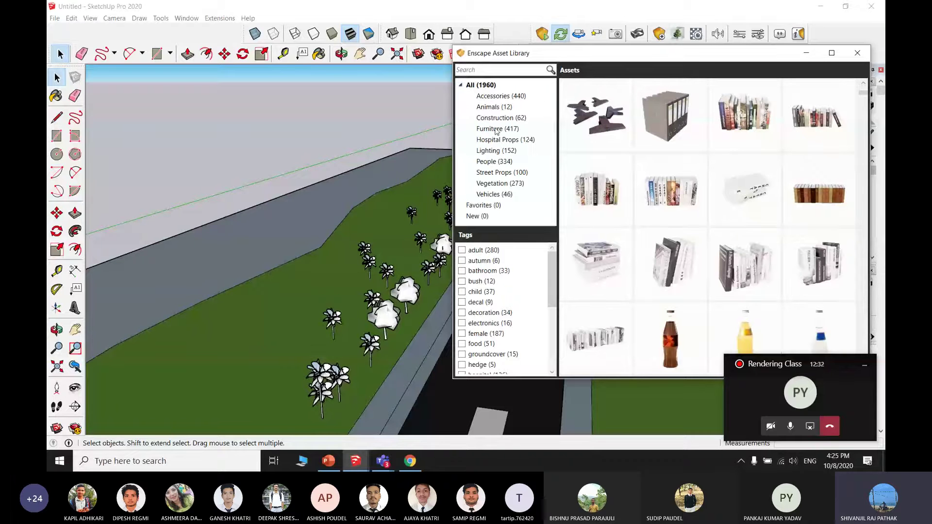
{"action": "left_click", "coordinate": [499, 174]}
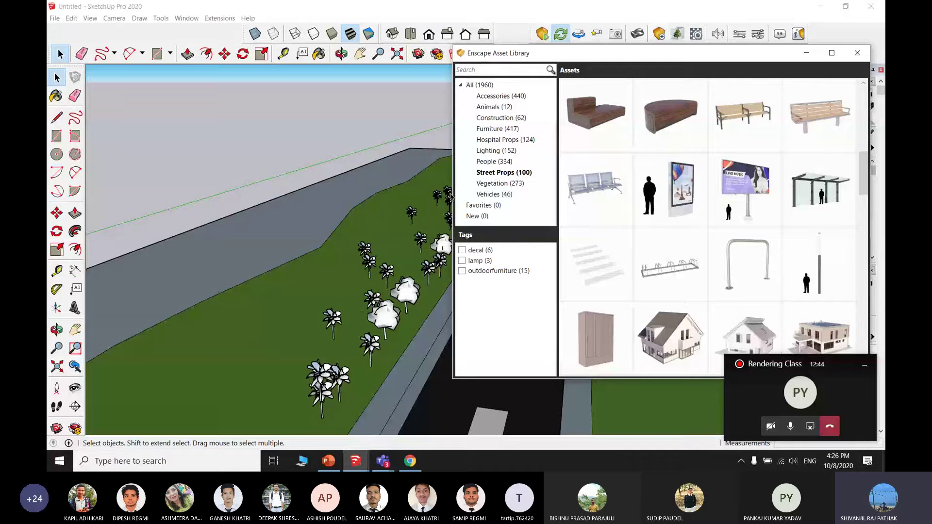
Step: Place copies of the wooden slatted street bench on the grass among the palms, opposite the building blocks
{"action": "left_click", "coordinate": [807, 117]}
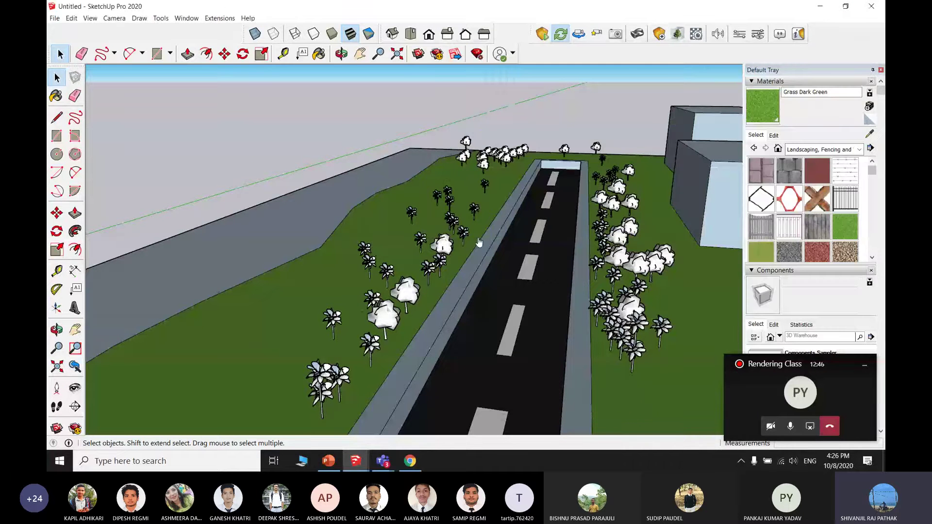
{"action": "scroll", "coordinate": [491, 222], "scroll_direction": "up", "scroll_amount": 2}
{"action": "scroll", "coordinate": [491, 221], "scroll_direction": "up", "scroll_amount": 5}
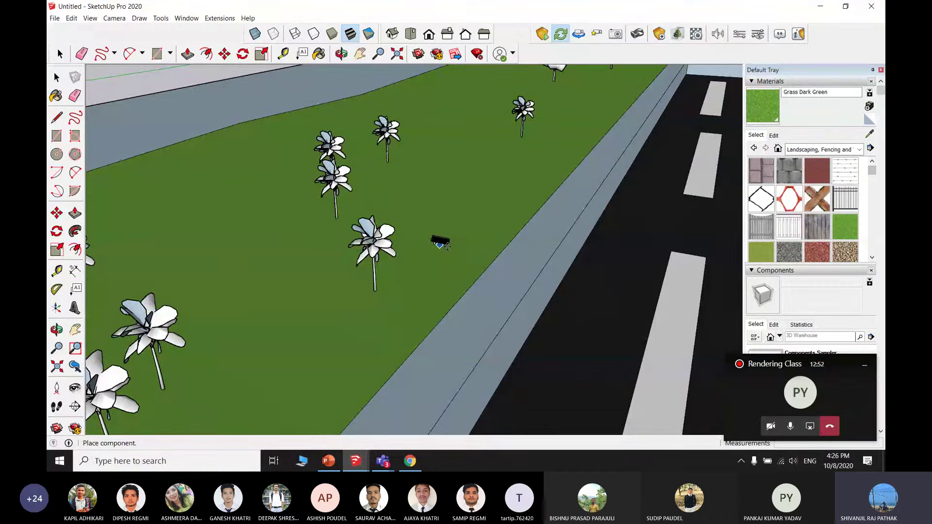
{"action": "left_click", "coordinate": [440, 245]}
{"action": "left_click", "coordinate": [509, 213]}
{"action": "left_click", "coordinate": [445, 264]}
{"action": "left_click", "coordinate": [402, 306]}
{"action": "left_click", "coordinate": [343, 323]}
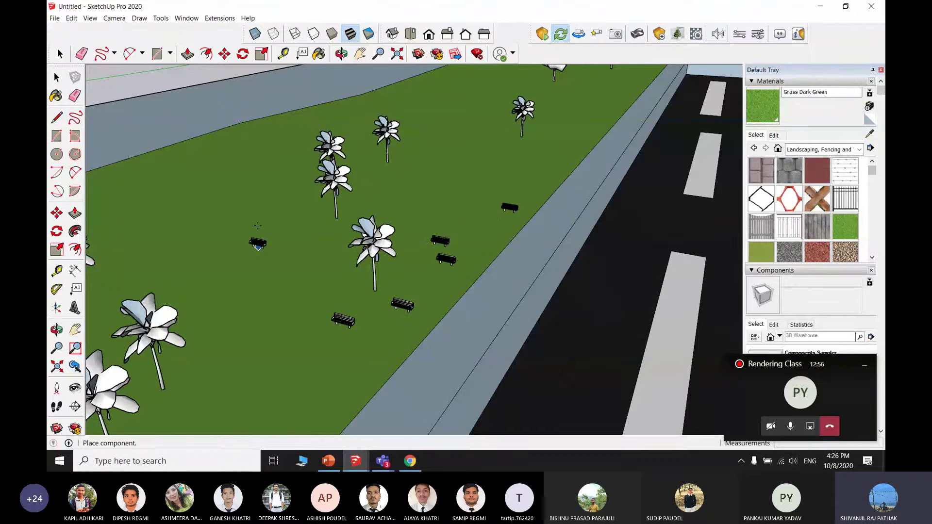
{"action": "left_click", "coordinate": [258, 245]}
{"action": "left_click", "coordinate": [260, 212]}
{"action": "left_click", "coordinate": [334, 221]}
{"action": "scroll", "coordinate": [462, 164], "scroll_direction": "down", "scroll_amount": 6}
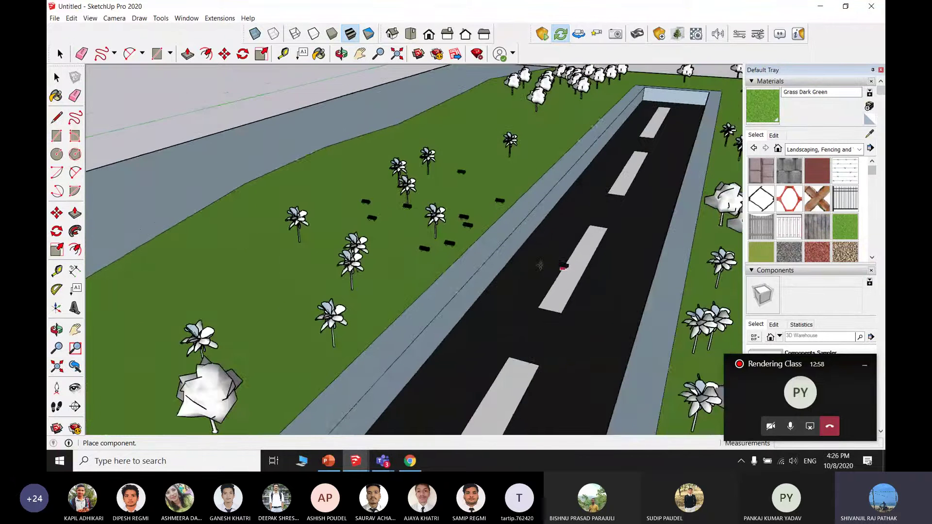
Step: Place more slatted street benches on the grass on the blocks' side, around the nearest cluster of palms
{"action": "scroll", "coordinate": [511, 309], "scroll_direction": "down", "scroll_amount": 4}
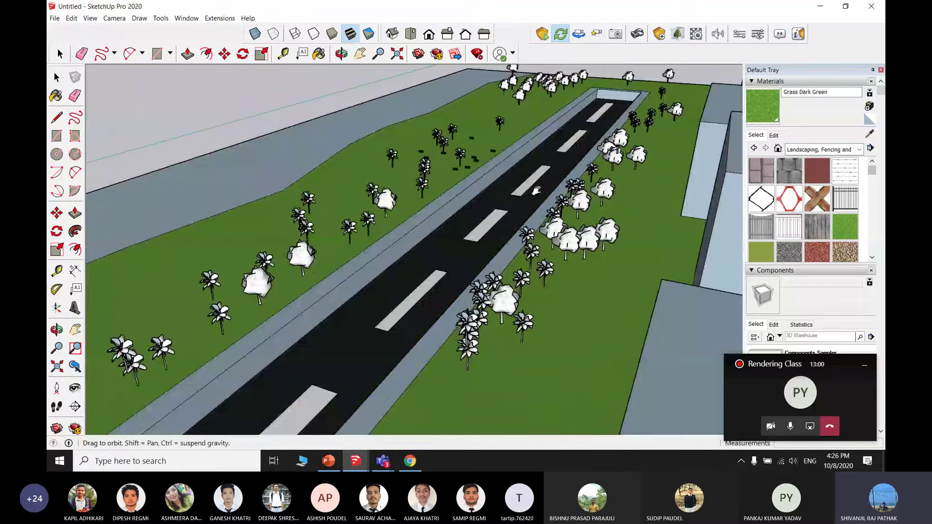
{"action": "scroll", "coordinate": [574, 339], "scroll_direction": "up", "scroll_amount": 4}
{"action": "left_click", "coordinate": [566, 349]}
{"action": "left_click", "coordinate": [505, 381]}
{"action": "left_click", "coordinate": [480, 396]}
{"action": "left_click", "coordinate": [477, 371]}
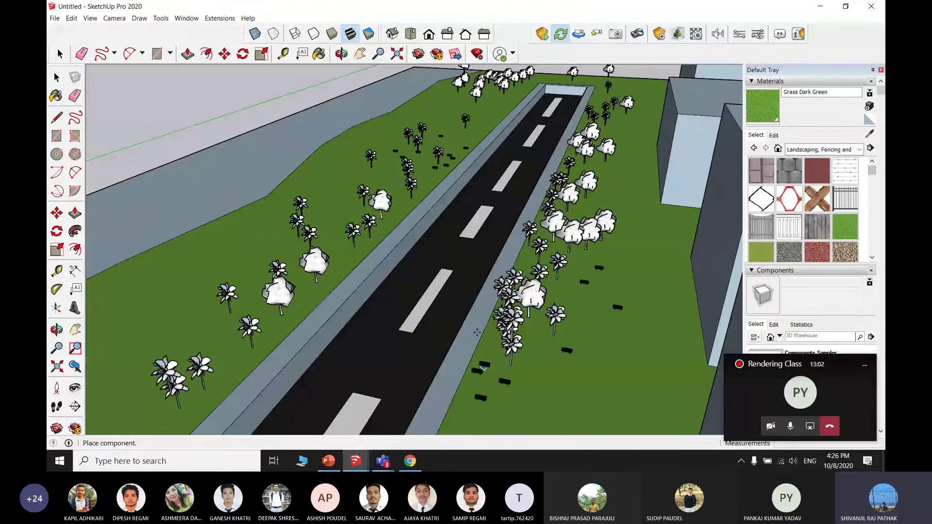
Step: Place a row of slatted street benches along the road-side edge of the grass opposite the building blocks
{"action": "left_click", "coordinate": [350, 263]}
{"action": "left_click", "coordinate": [373, 237]}
{"action": "left_click", "coordinate": [403, 213]}
{"action": "left_click", "coordinate": [487, 135]}
{"action": "left_click", "coordinate": [343, 249]}
{"action": "left_click", "coordinate": [317, 302]}
{"action": "left_click", "coordinate": [285, 317]}
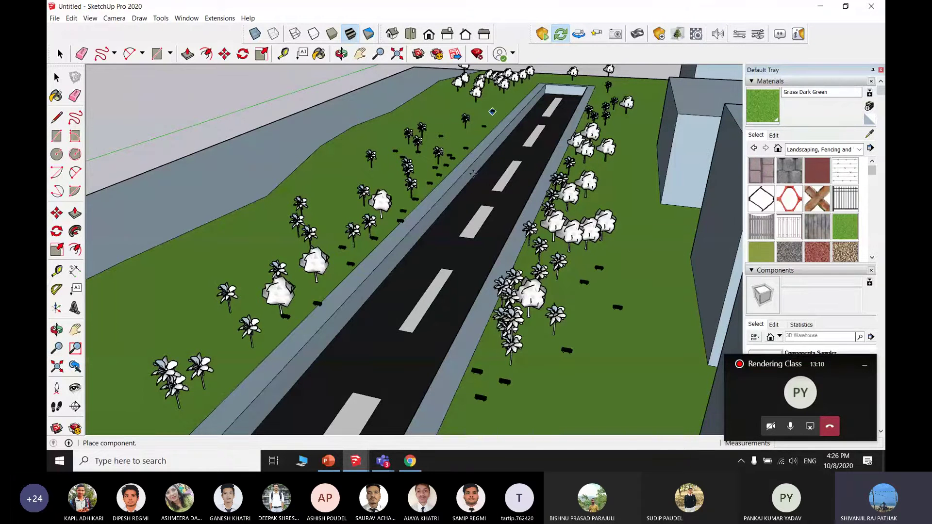
{"action": "key", "text": "space"}
Step: Switch to the Enscape live render and move down among the benches and back above the road to examine their placement
{"action": "left_click", "coordinate": [356, 460]}
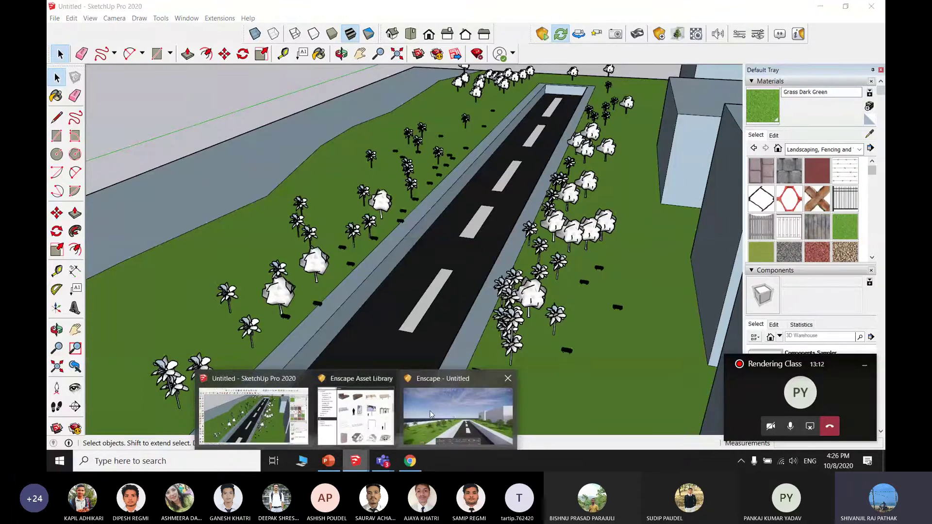
{"action": "left_click", "coordinate": [421, 418]}
{"action": "key", "text": "a"}
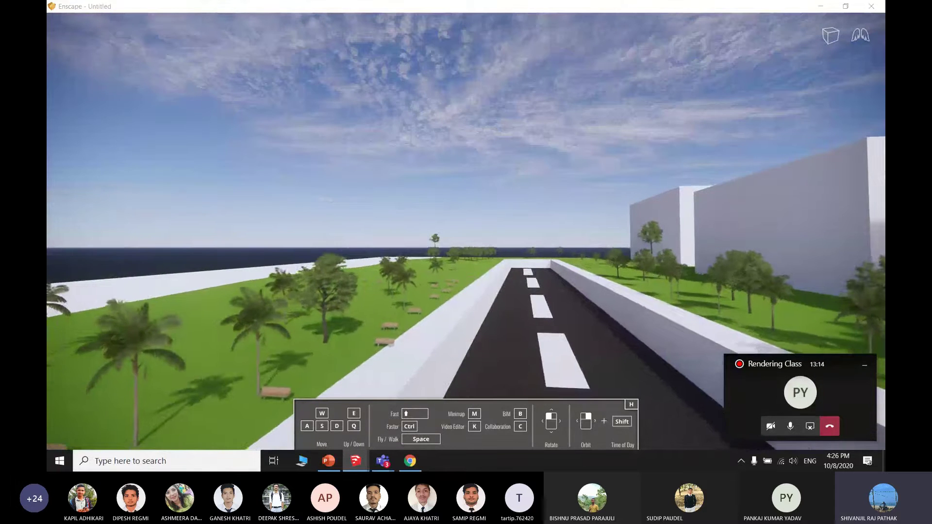
{"action": "key", "text": "q"}
{"action": "right_click_drag", "start_coordinate": [378, 385], "coordinate": [466, 347]}
{"action": "key", "text": "q"}
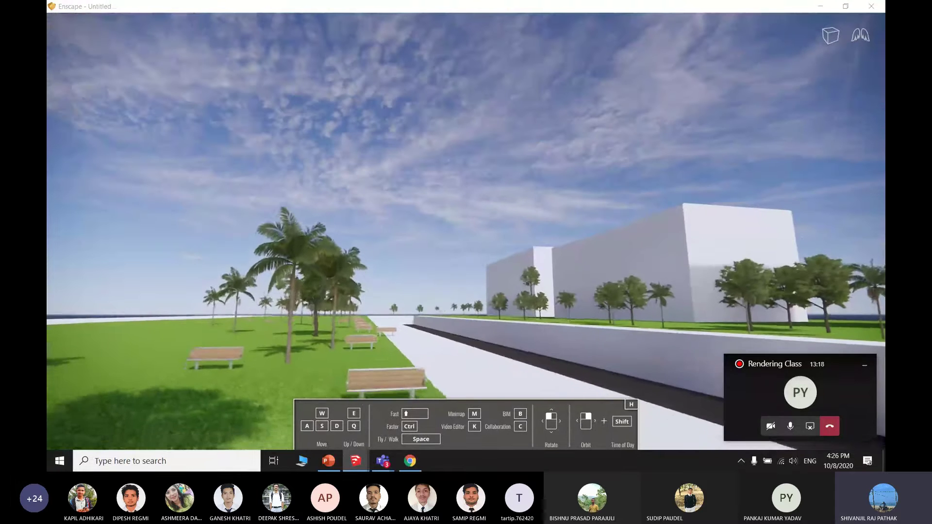
{"action": "right_click_drag", "start_coordinate": [389, 359], "coordinate": [412, 361]}
{"action": "key", "text": "e"}
{"action": "key", "text": "w"}
{"action": "key", "text": "a"}
{"action": "key", "text": "q"}
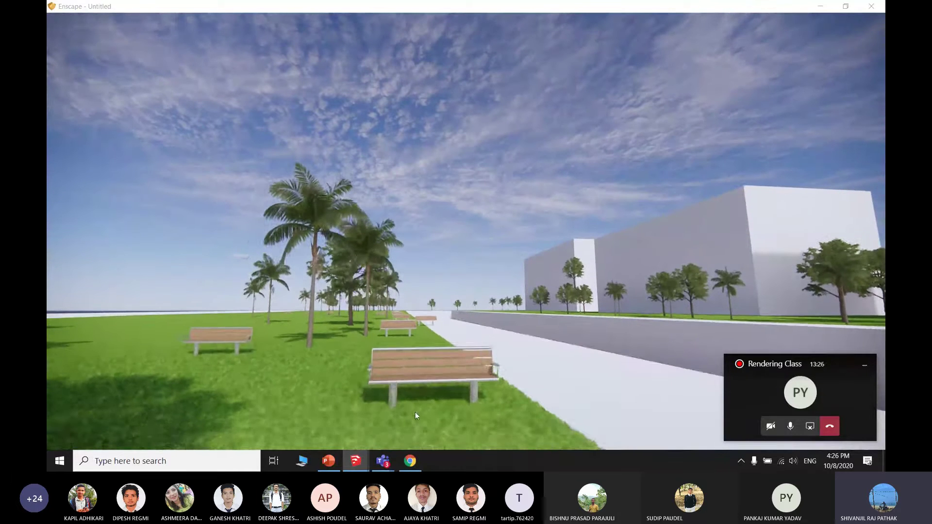
{"action": "key", "text": "w"}
{"action": "key", "text": "s"}
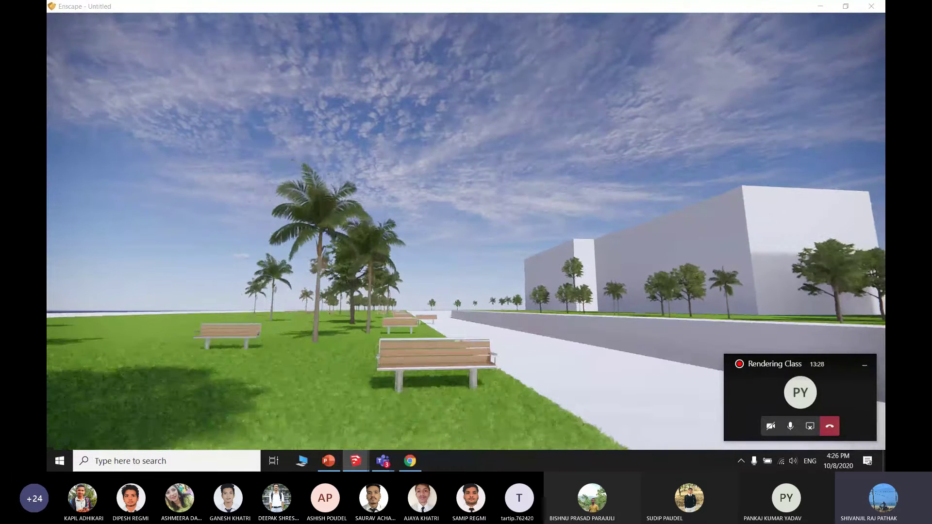
{"action": "key", "text": "d"}
{"action": "key", "text": "e"}
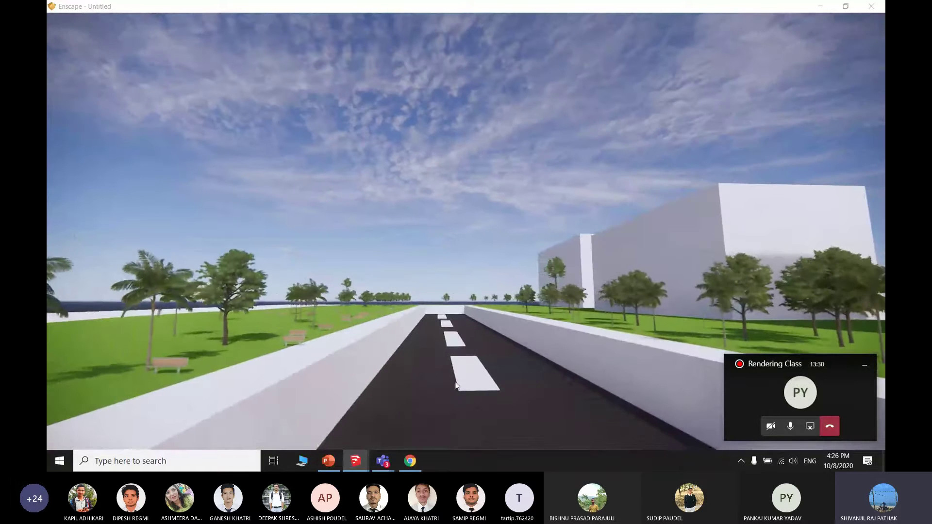
{"action": "mouse_move", "coordinate": [355, 461]}
{"action": "left_click", "coordinate": [274, 428]}
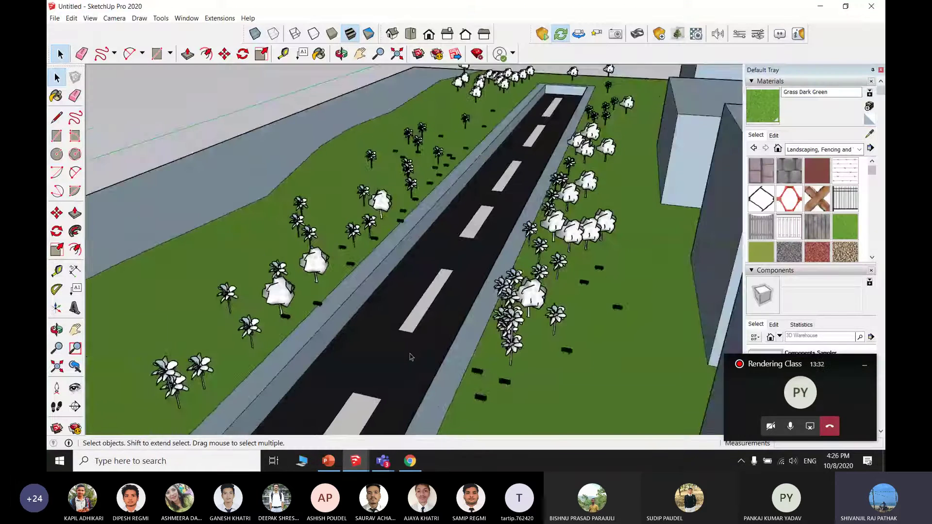
{"action": "scroll", "coordinate": [413, 347], "scroll_direction": "up", "scroll_amount": 5}
{"action": "left_click", "coordinate": [413, 348]}
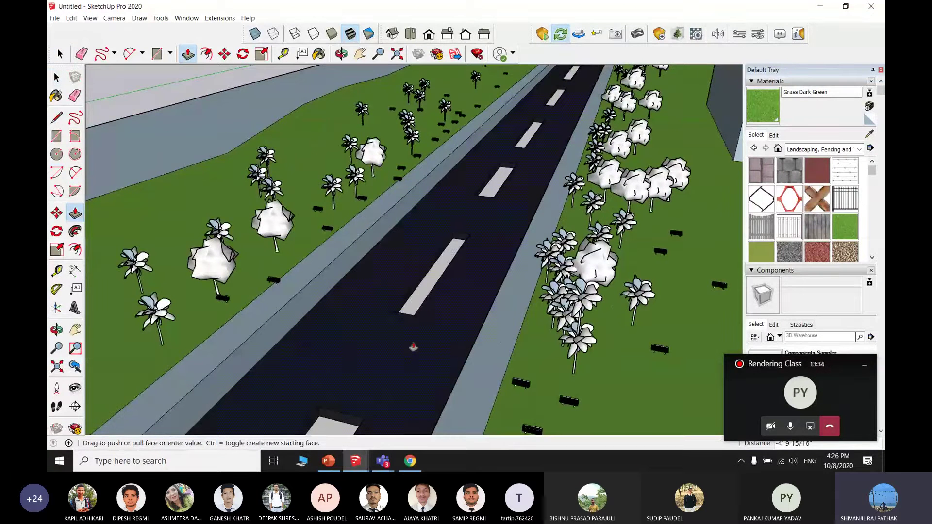
{"action": "key", "text": "Escape"}
{"action": "scroll", "coordinate": [412, 348], "scroll_direction": "down", "scroll_amount": 5}
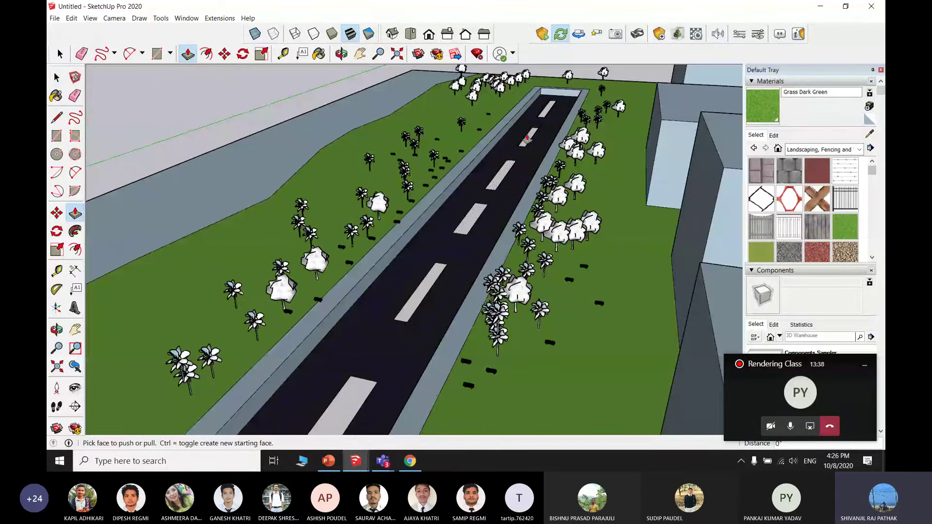
{"action": "left_click", "coordinate": [546, 113]}
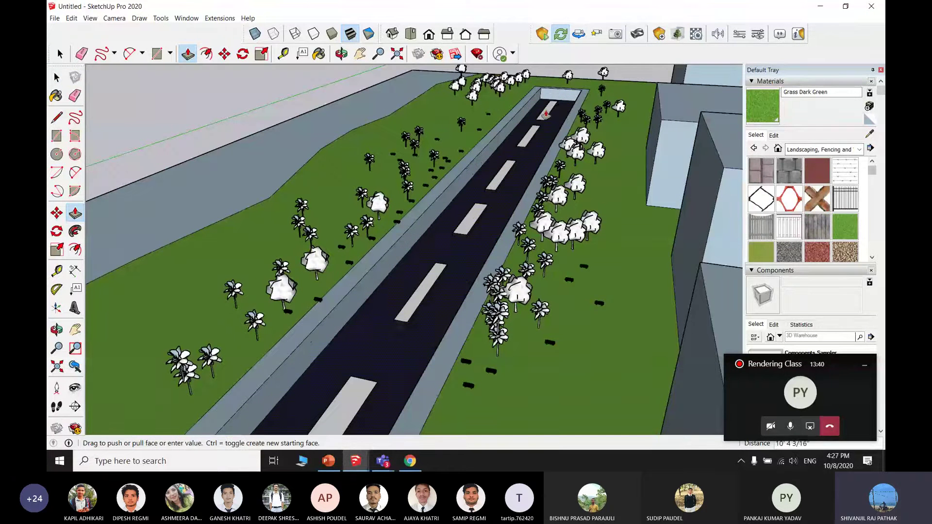
{"action": "key", "text": "space"}
Step: Level the Enscape live render view along the road and pick the grey cylindrical garbage bin from the Street Props assets
{"action": "left_click", "coordinate": [356, 460]}
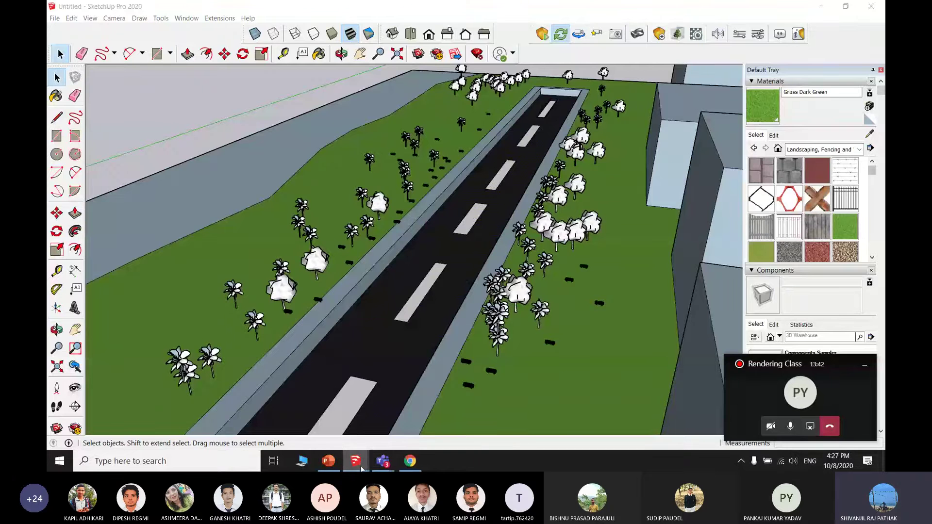
{"action": "left_click", "coordinate": [410, 425]}
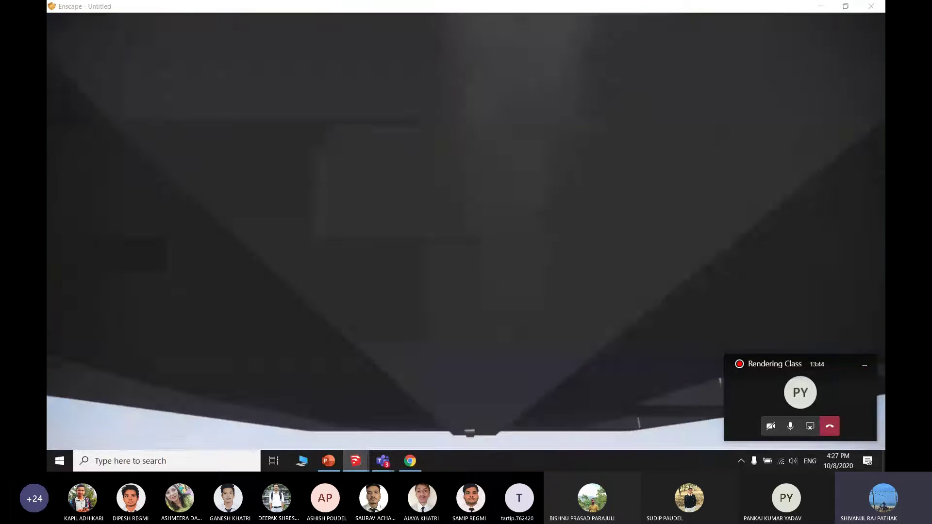
{"action": "right_click_drag", "start_coordinate": [466, 204], "coordinate": [483, 369]}
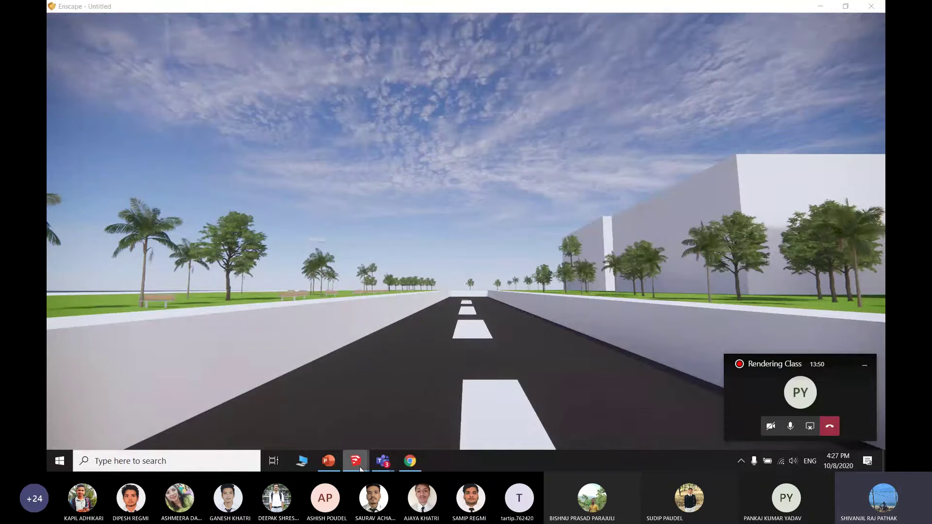
{"action": "mouse_move", "coordinate": [359, 468]}
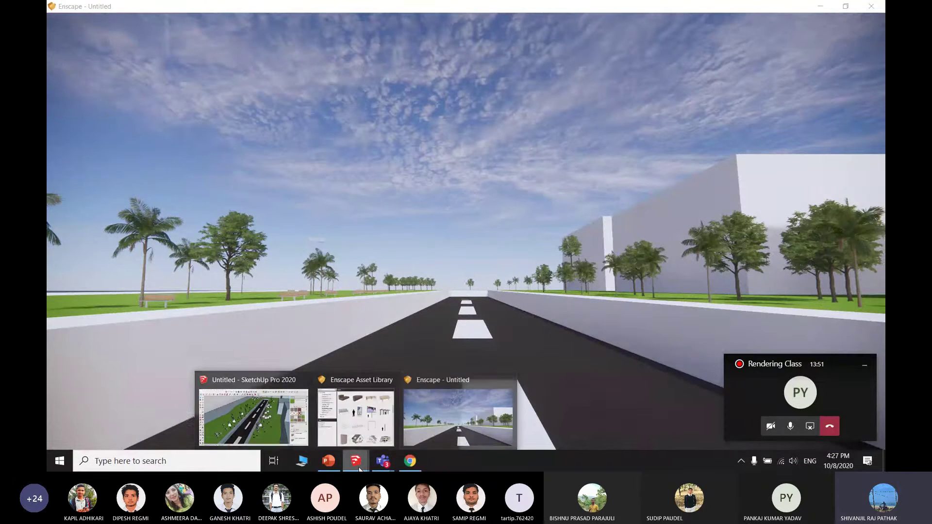
{"action": "left_click", "coordinate": [356, 427]}
{"action": "scroll", "coordinate": [711, 229], "scroll_direction": "down", "scroll_amount": 5}
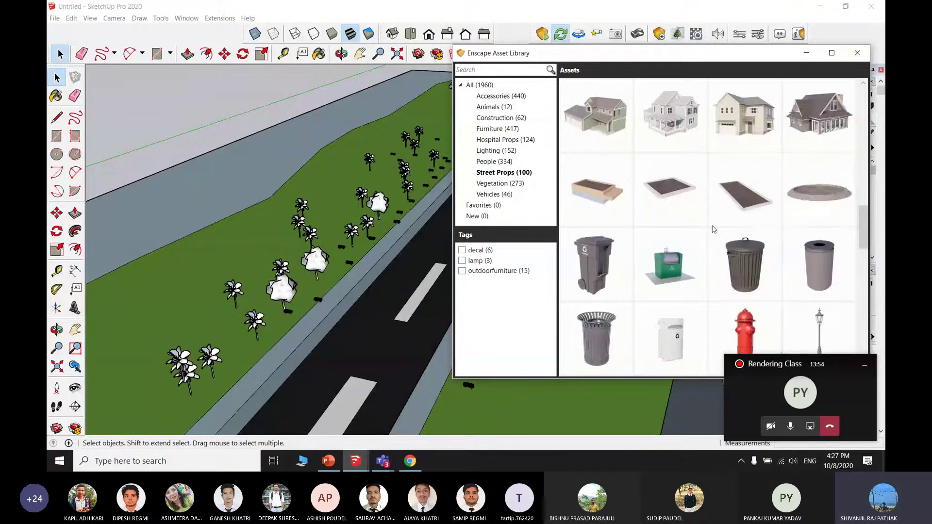
{"action": "mouse_move", "coordinate": [626, 281]}
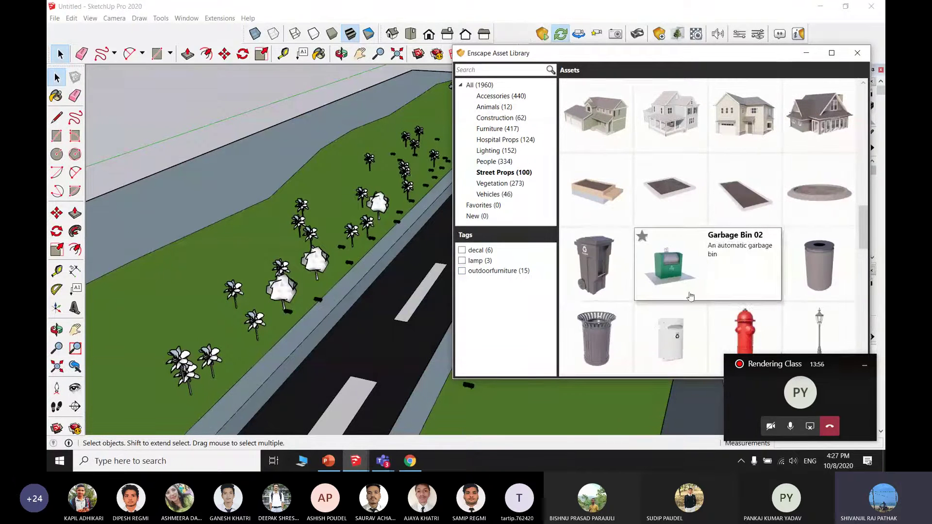
{"action": "left_click", "coordinate": [820, 271]}
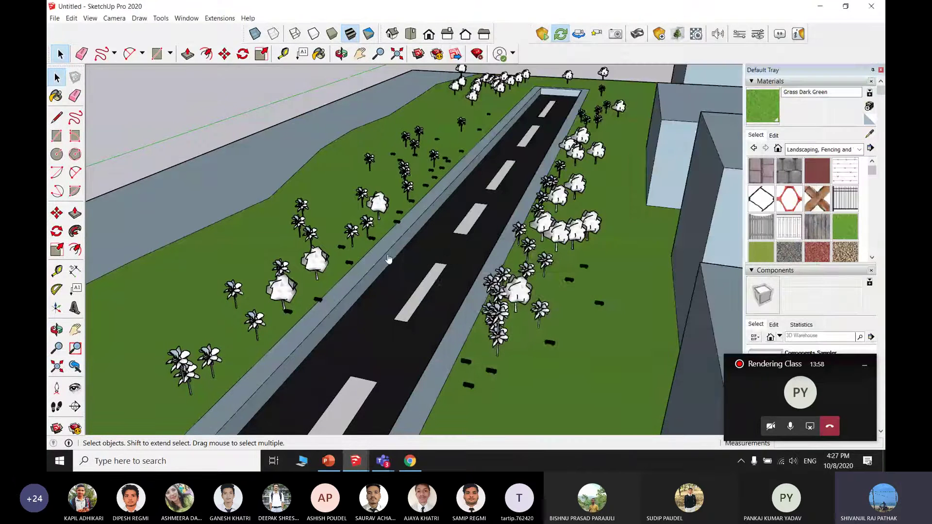
Step: Place garbage bins at intervals along the road-side edge of the grass opposite the building blocks, up to the road's far end
{"action": "scroll", "coordinate": [388, 258], "scroll_direction": "up", "scroll_amount": 4}
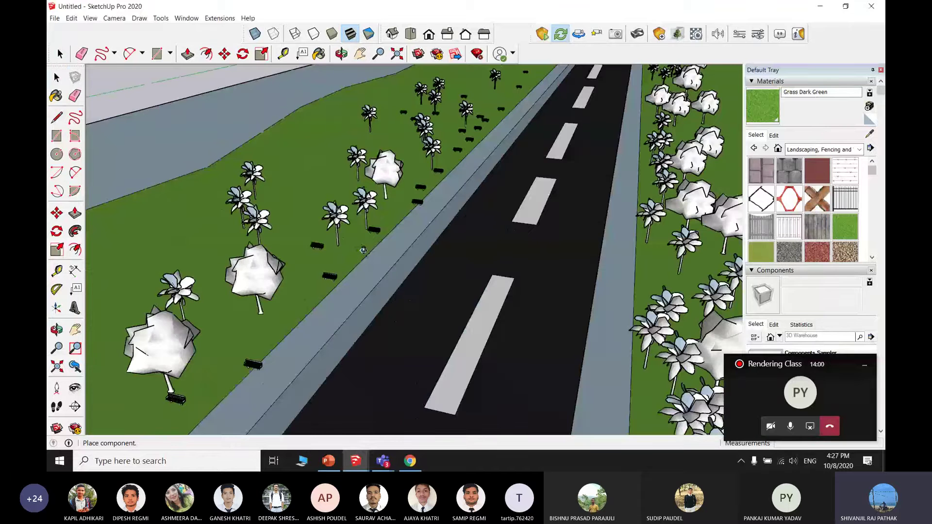
{"action": "scroll", "coordinate": [363, 250], "scroll_direction": "up", "scroll_amount": 2}
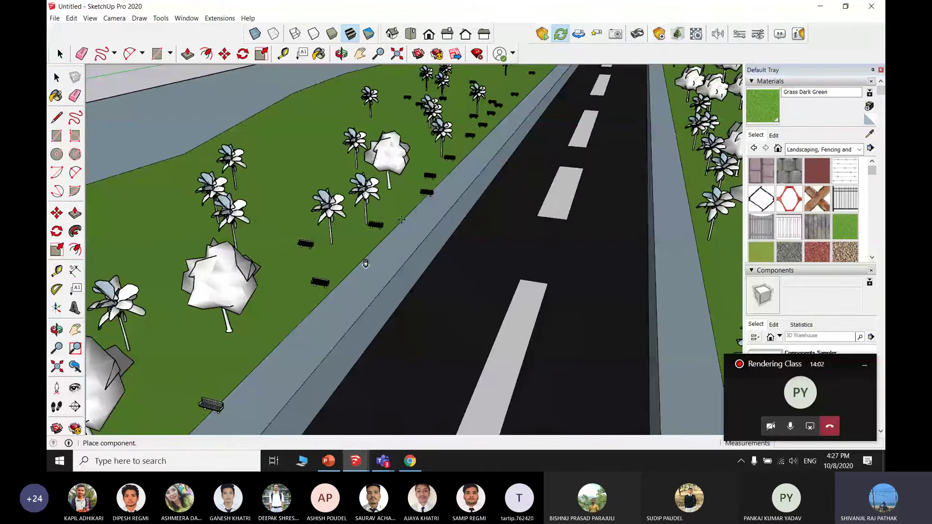
{"action": "left_click", "coordinate": [398, 221]}
{"action": "scroll", "coordinate": [445, 226], "scroll_direction": "down", "scroll_amount": 3}
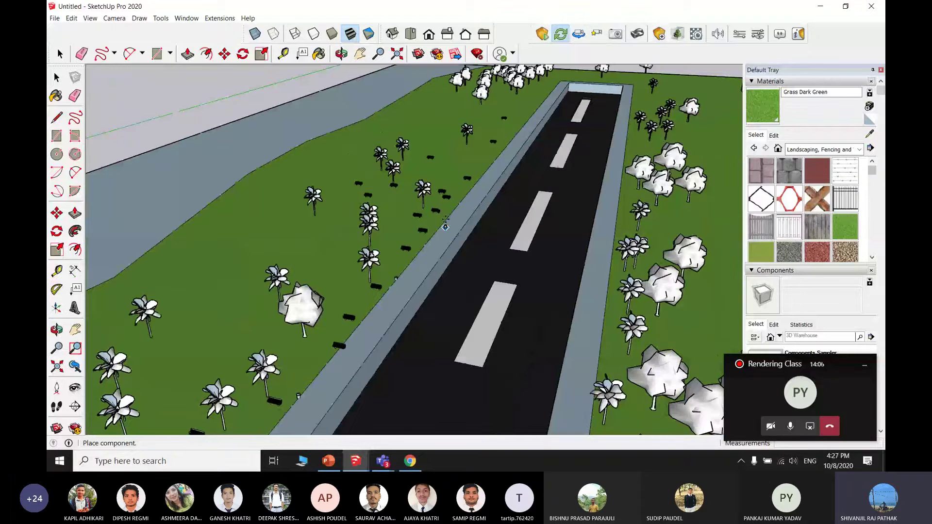
{"action": "left_click", "coordinate": [445, 220]}
{"action": "left_click", "coordinate": [487, 169]}
{"action": "left_click", "coordinate": [513, 125]}
{"action": "left_click", "coordinate": [528, 100]}
{"action": "left_click", "coordinate": [544, 88]}
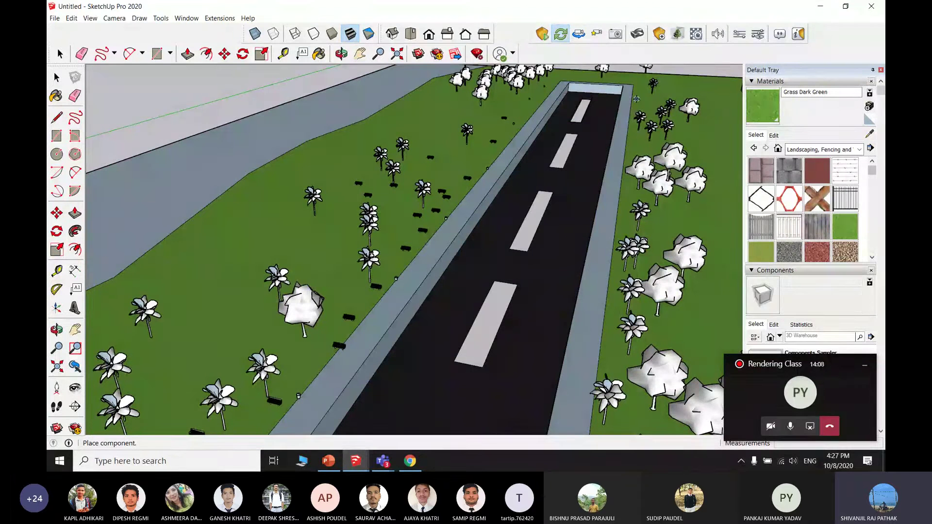
Step: Place garbage bins along the road-side edge of the grass on the blocks' side, from the far end to the nearest palms
{"action": "left_click", "coordinate": [637, 99]}
{"action": "left_click", "coordinate": [630, 137]}
{"action": "left_click", "coordinate": [635, 192]}
{"action": "left_click", "coordinate": [629, 216]}
{"action": "scroll", "coordinate": [624, 300], "scroll_direction": "down", "scroll_amount": 2}
{"action": "middle_click_drag", "start_coordinate": [623, 299], "coordinate": [626, 190], "text": "shift"}
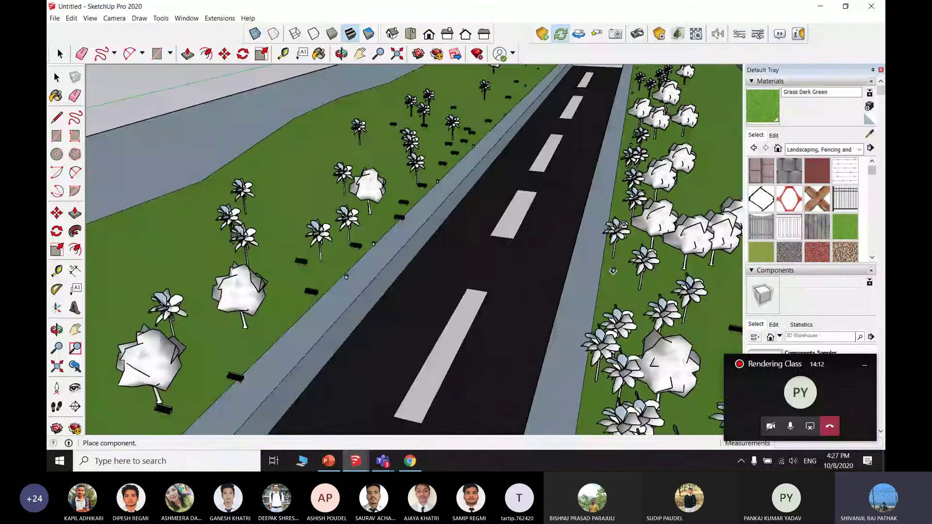
{"action": "left_click", "coordinate": [614, 267]}
{"action": "scroll", "coordinate": [614, 269], "scroll_direction": "down", "scroll_amount": 2}
{"action": "middle_click_drag", "start_coordinate": [624, 275], "coordinate": [638, 232], "text": "shift"}
{"action": "left_click", "coordinate": [623, 314]}
{"action": "left_click", "coordinate": [620, 343]}
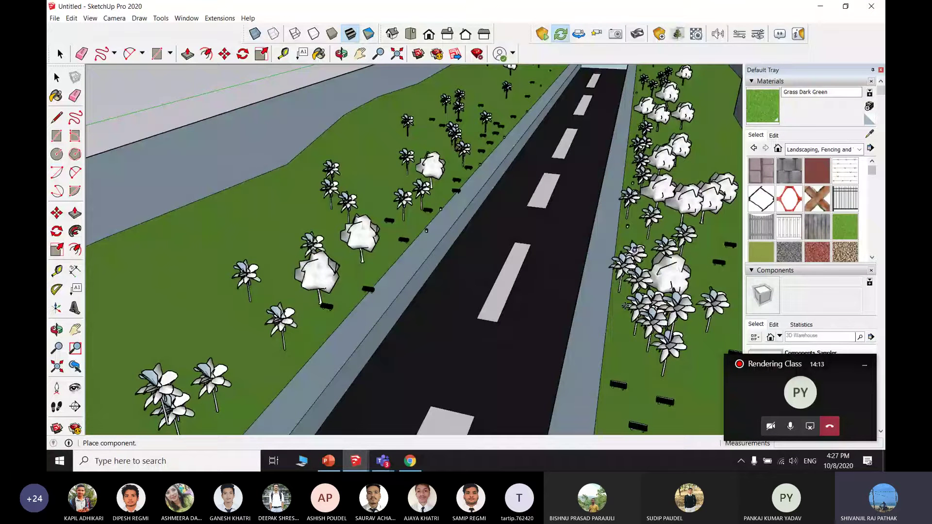
{"action": "key", "text": "space"}
Step: Switch to the Enscape live render and move along the road to examine the bins on both sides
{"action": "left_click", "coordinate": [364, 465]}
{"action": "left_click", "coordinate": [461, 410]}
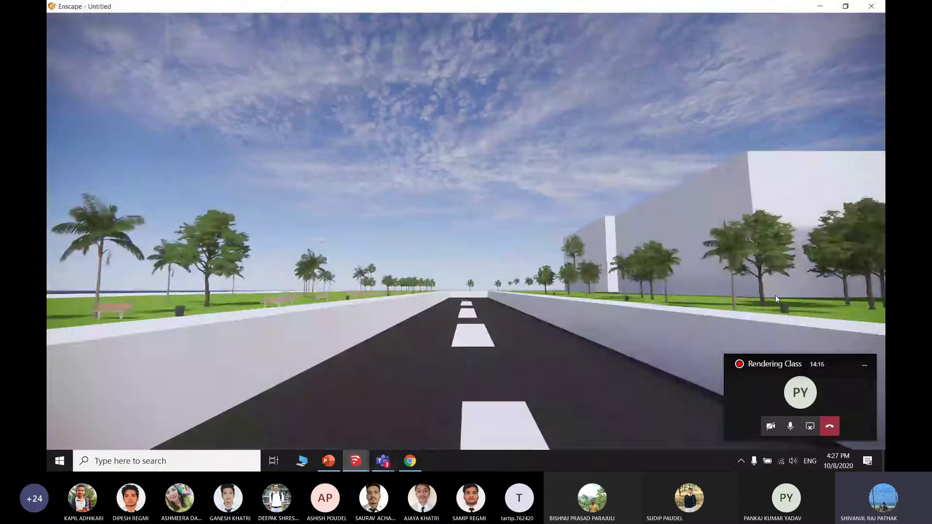
{"action": "scroll", "coordinate": [776, 326], "scroll_direction": "up", "scroll_amount": 2}
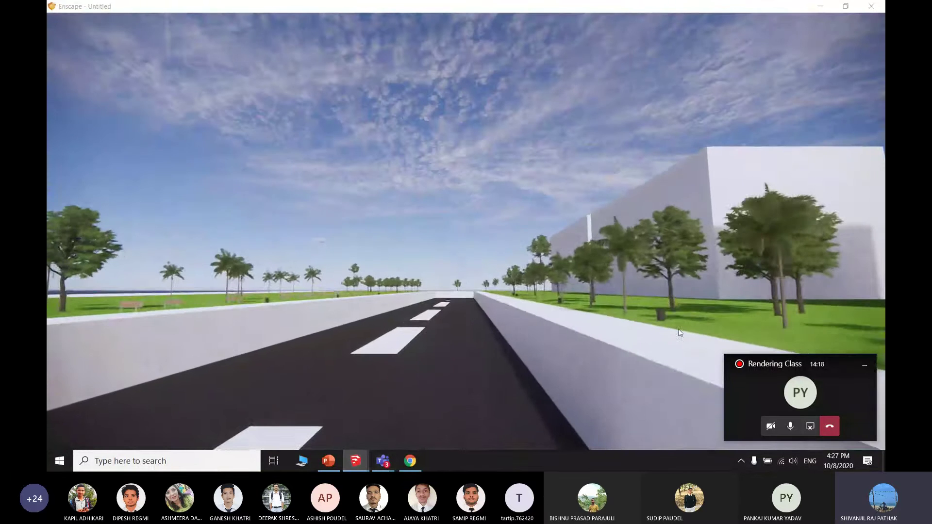
{"action": "scroll", "coordinate": [679, 334], "scroll_direction": "up", "scroll_amount": 2}
{"action": "left_click_drag", "start_coordinate": [677, 330], "coordinate": [209, 453]}
Step: Pick the single-lantern street lamp from the Street Props assets in the Enscape Asset Library
{"action": "mouse_move", "coordinate": [356, 461]}
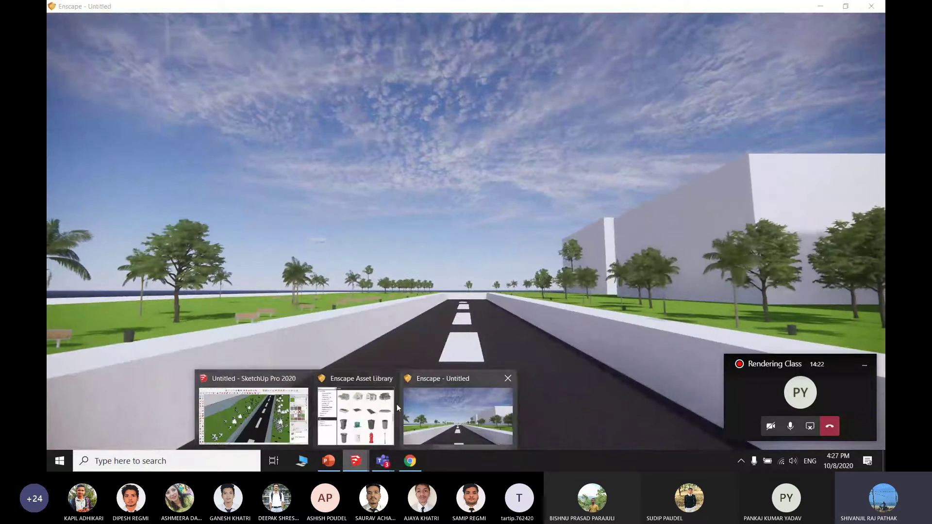
{"action": "left_click", "coordinate": [339, 418]}
{"action": "scroll", "coordinate": [676, 204], "scroll_direction": "down", "scroll_amount": 5}
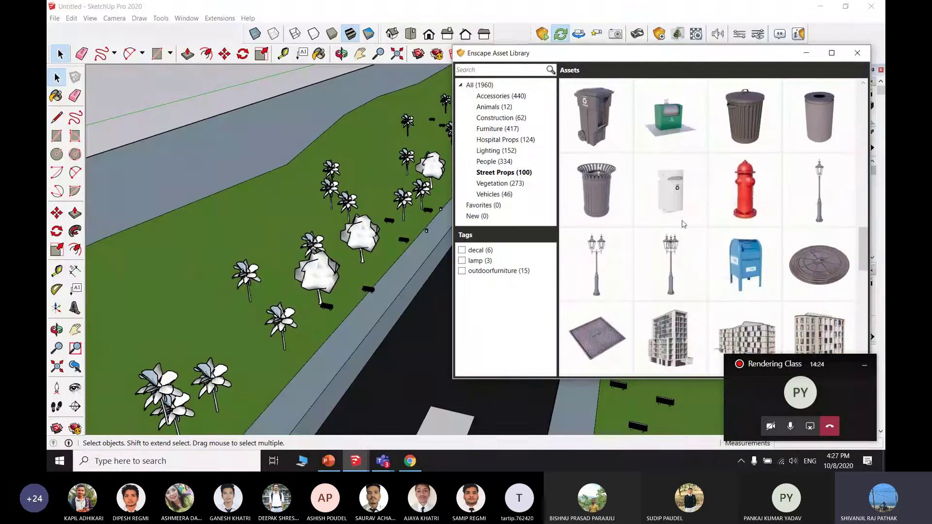
{"action": "scroll", "coordinate": [676, 188], "scroll_direction": "up", "scroll_amount": 2}
{"action": "left_click", "coordinate": [830, 200]}
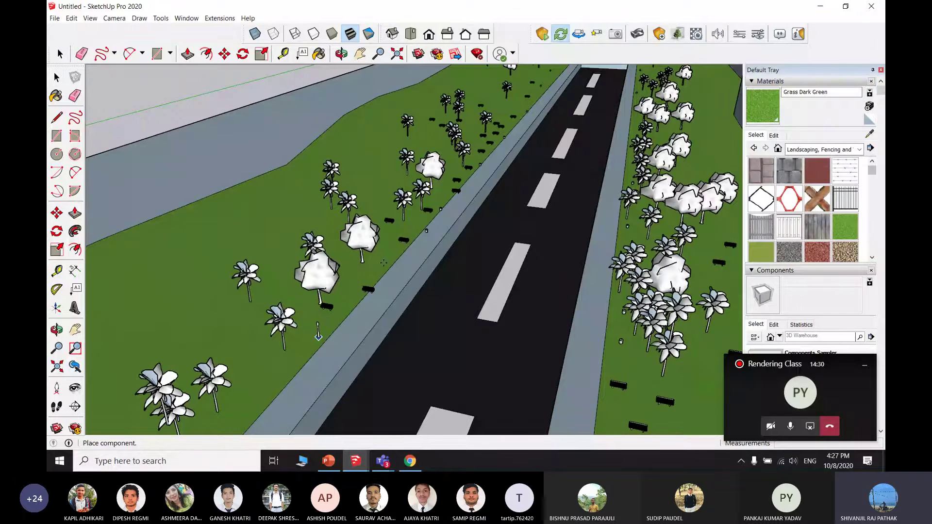
Step: Place street lamps at intervals along the grass edge of the road, on the side opposite the building blocks
{"action": "left_click", "coordinate": [319, 336]}
{"action": "left_click", "coordinate": [391, 266]}
{"action": "left_click", "coordinate": [418, 222]}
{"action": "left_click", "coordinate": [515, 125]}
{"action": "scroll", "coordinate": [528, 103], "scroll_direction": "down", "scroll_amount": 2}
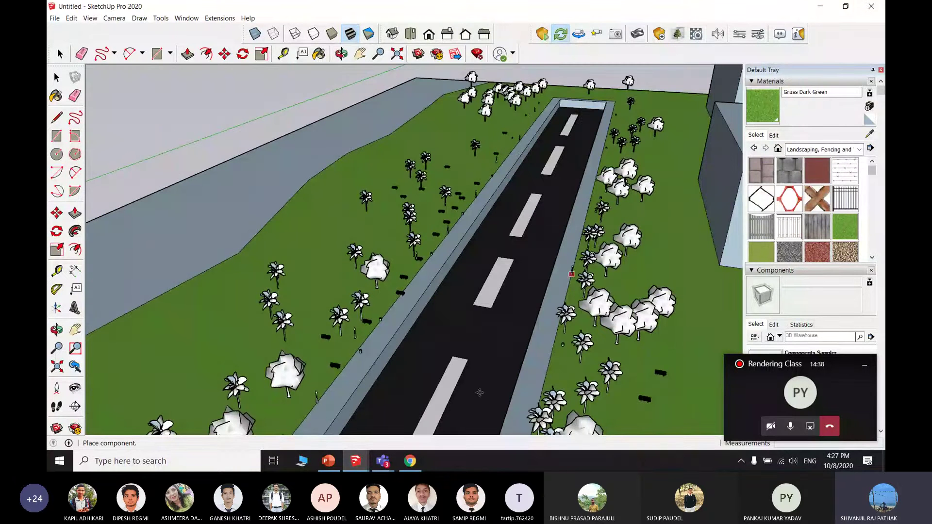
{"action": "key", "text": "Escape"}
Step: Switch to the Enscape live render and move along the road to examine the street lamps on the grass
{"action": "left_click", "coordinate": [356, 461]}
{"action": "left_click", "coordinate": [431, 378]}
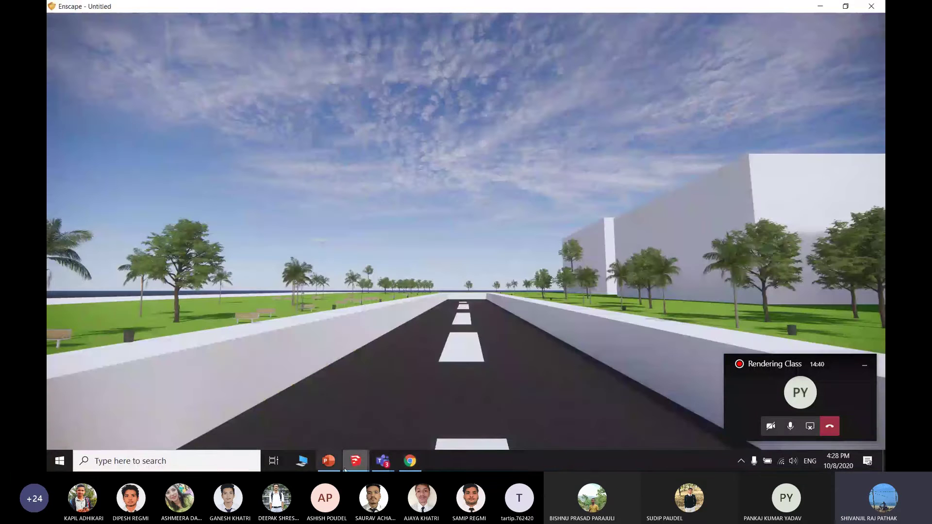
{"action": "key", "text": "w"}
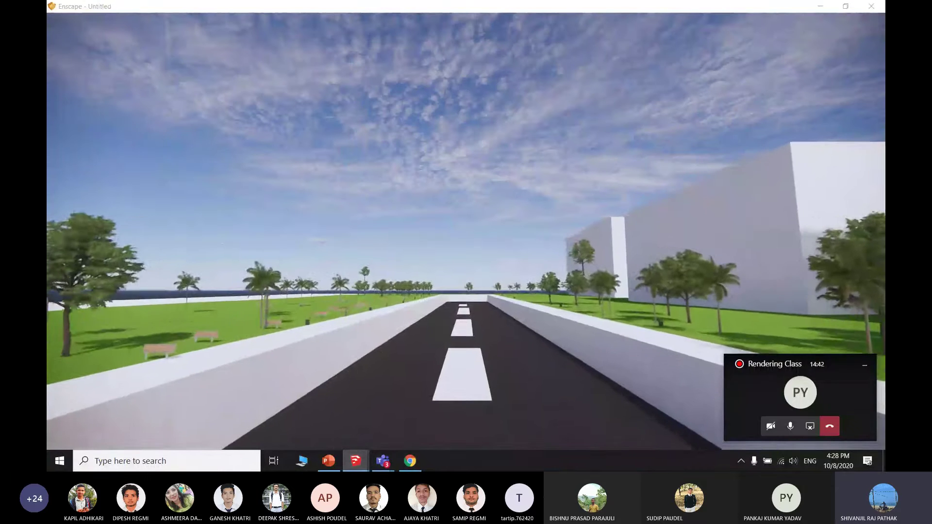
{"action": "scroll", "coordinate": [271, 322], "scroll_direction": "up", "scroll_amount": 3}
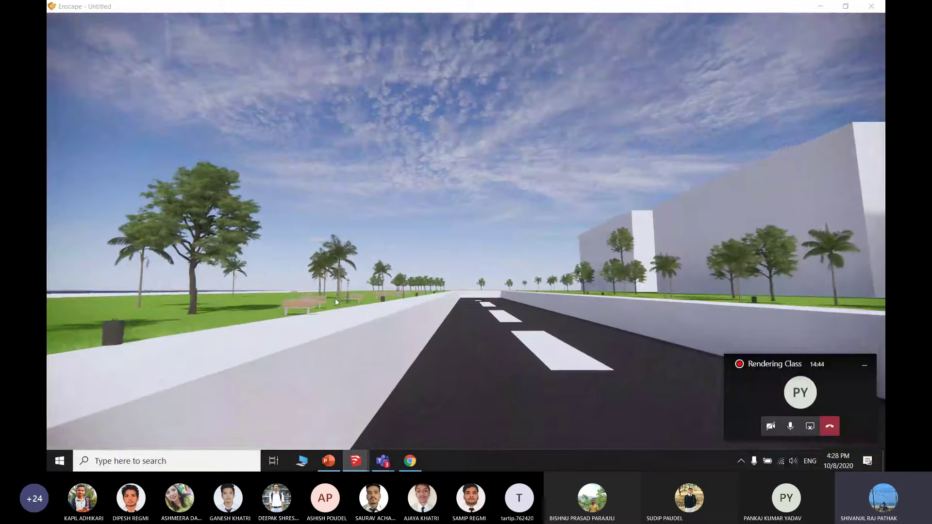
Step: Pick the silver sports car from the Vehicles assets in the Enscape Asset Library
{"action": "mouse_move", "coordinate": [357, 461]}
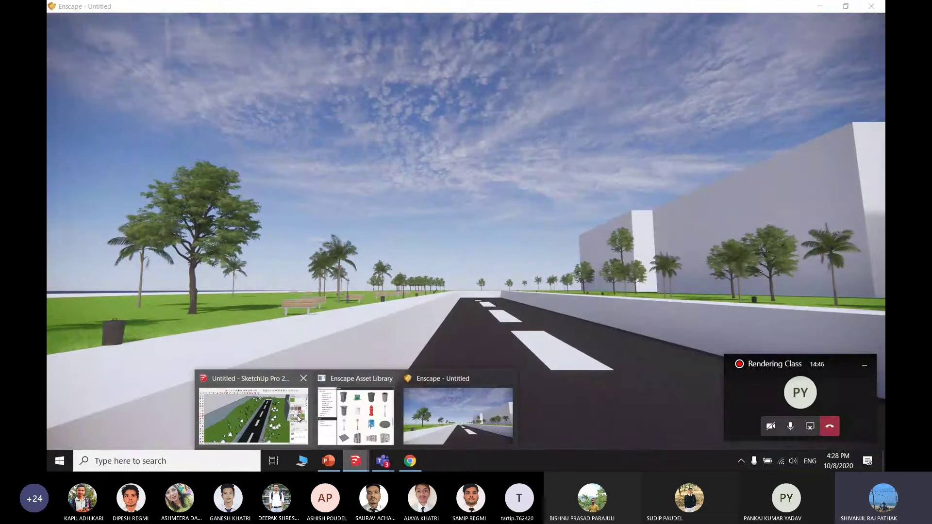
{"action": "left_click", "coordinate": [325, 414]}
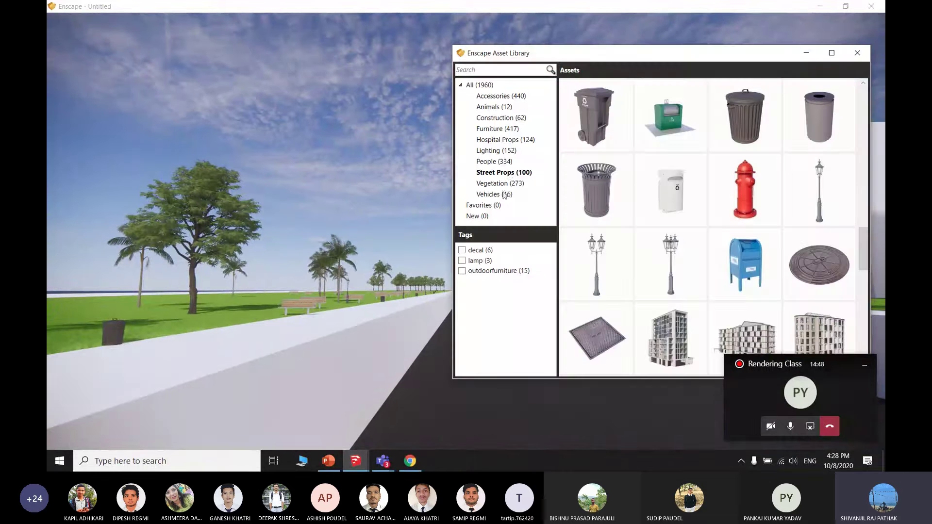
{"action": "left_click", "coordinate": [505, 195]}
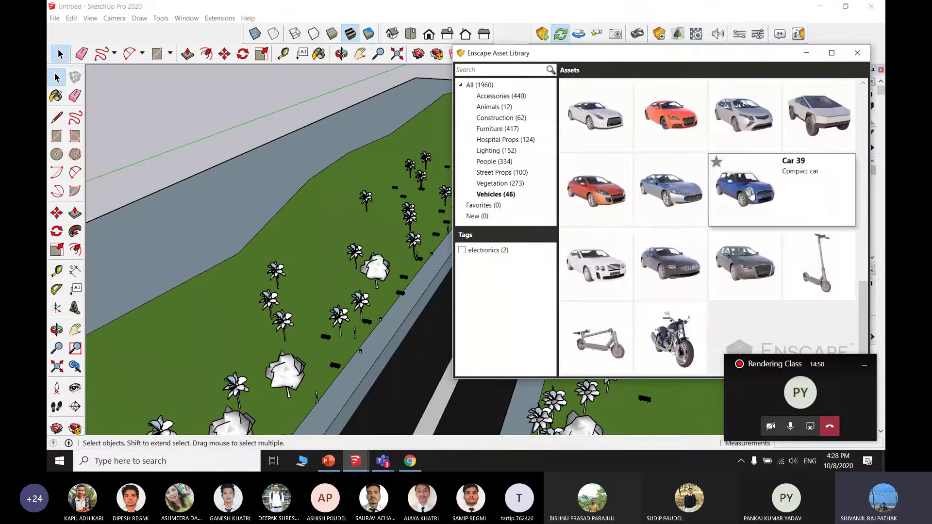
{"action": "left_click", "coordinate": [638, 141]}
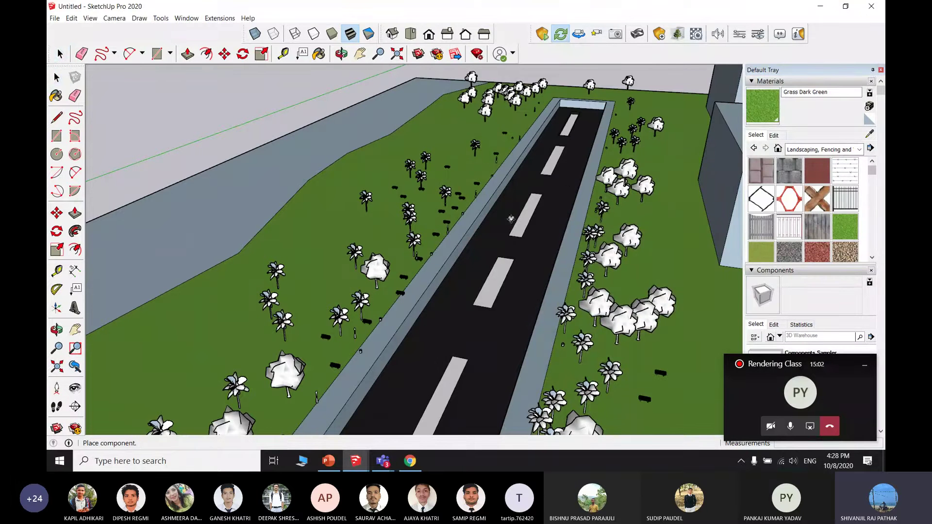
Step: Place cars at intervals in both lanes of the road, from the near part to the far end
{"action": "scroll", "coordinate": [503, 236], "scroll_direction": "up", "scroll_amount": 3}
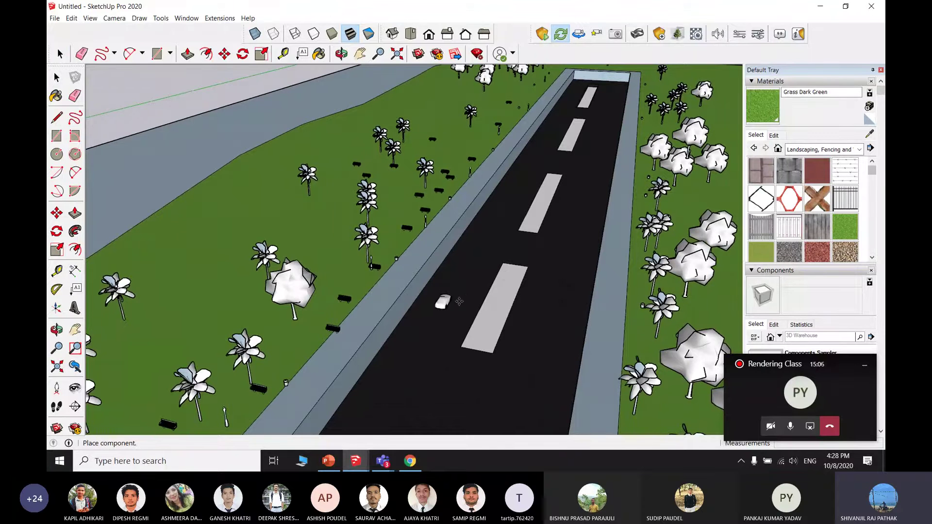
{"action": "left_click", "coordinate": [443, 303]}
{"action": "left_click", "coordinate": [568, 240]}
{"action": "left_click", "coordinate": [579, 186]}
{"action": "left_click", "coordinate": [543, 152]}
{"action": "left_click", "coordinate": [595, 113]}
{"action": "left_click", "coordinate": [608, 91]}
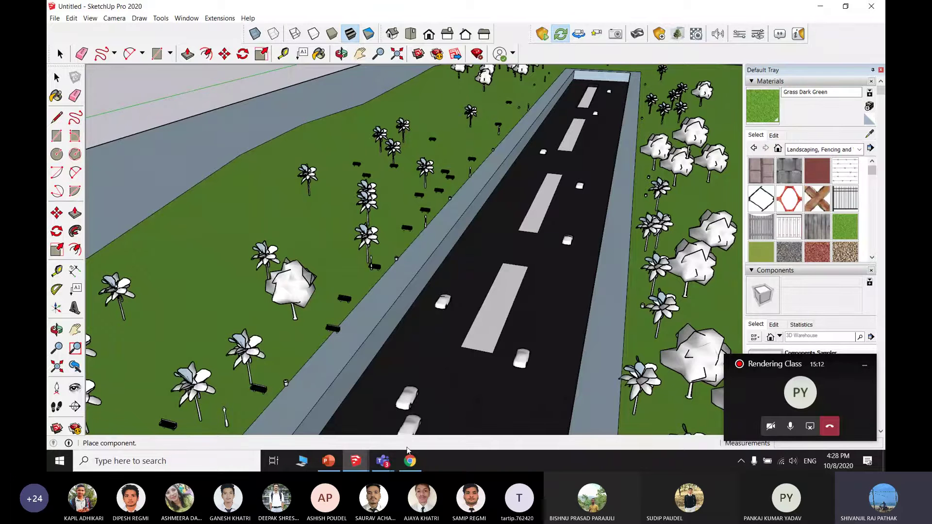
Step: Switch to the Enscape live render and look down on the road to examine the cars in both lanes
{"action": "left_click", "coordinate": [359, 461]}
{"action": "left_click", "coordinate": [430, 409]}
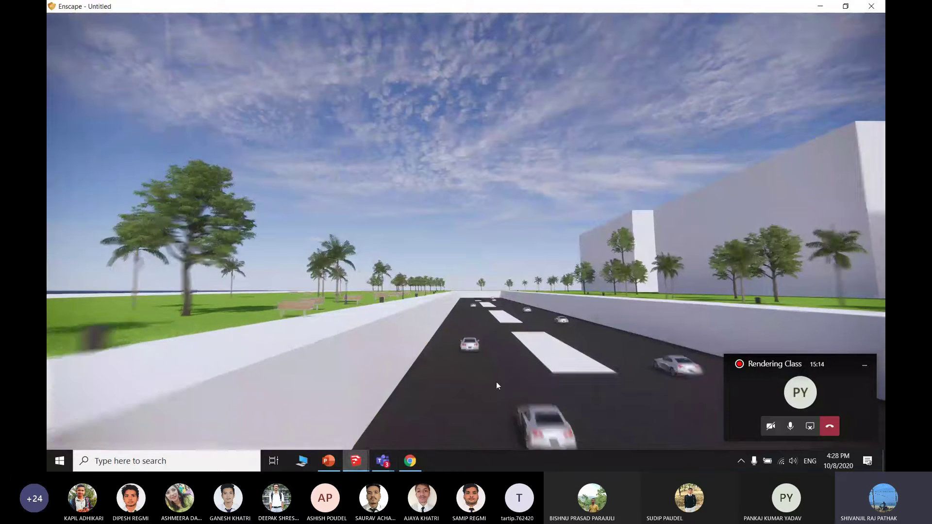
{"action": "right_click_drag", "start_coordinate": [539, 372], "coordinate": [502, 366]}
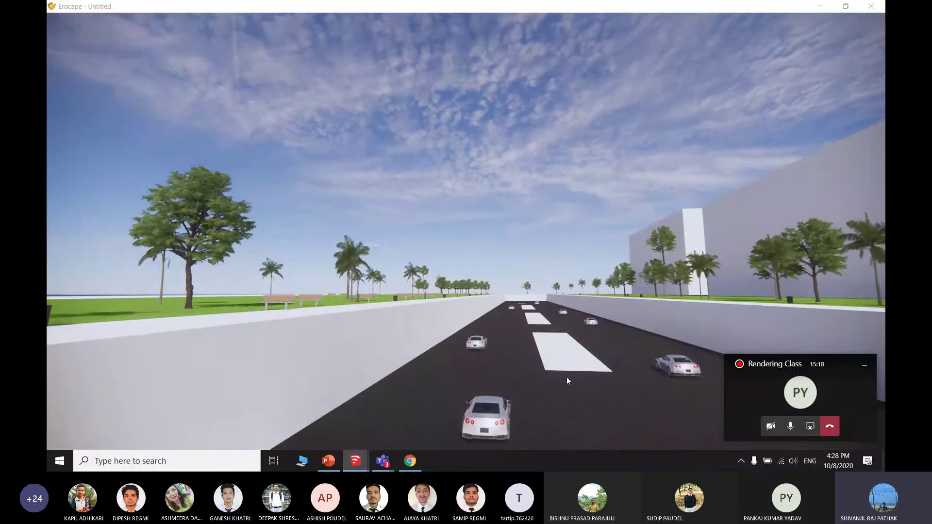
{"action": "mouse_move", "coordinate": [566, 377]}
{"action": "right_mouse_down"}
{"action": "mouse_move", "coordinate": [563, 343]}
{"action": "mouse_move", "coordinate": [561, 389]}
{"action": "right_mouse_up"}
{"action": "scroll", "coordinate": [503, 344], "scroll_direction": "down", "scroll_amount": 1}
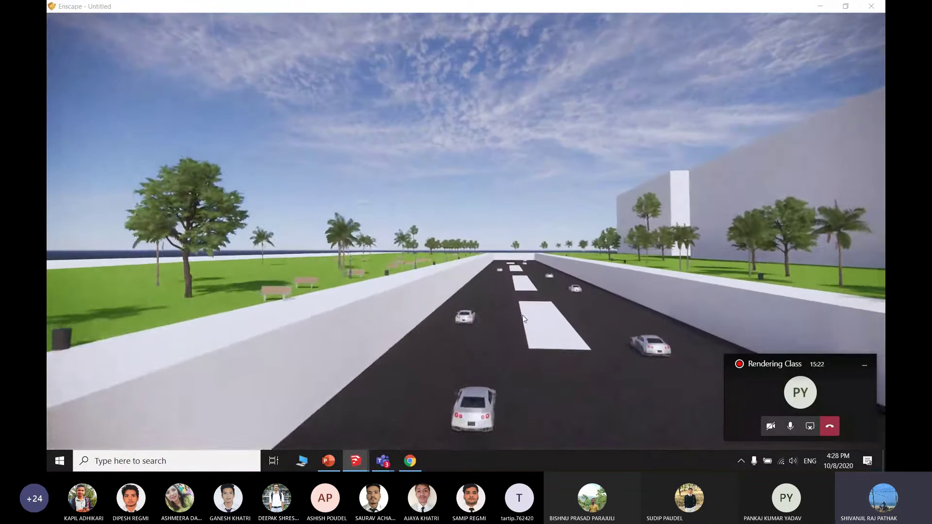
{"action": "scroll", "coordinate": [502, 345], "scroll_direction": "up", "scroll_amount": 2}
Step: Browse the Vehicles assets in the Enscape Asset Library, close it, and move forward over the road in the live render
{"action": "left_click", "coordinate": [359, 462]}
{"action": "left_click", "coordinate": [365, 407]}
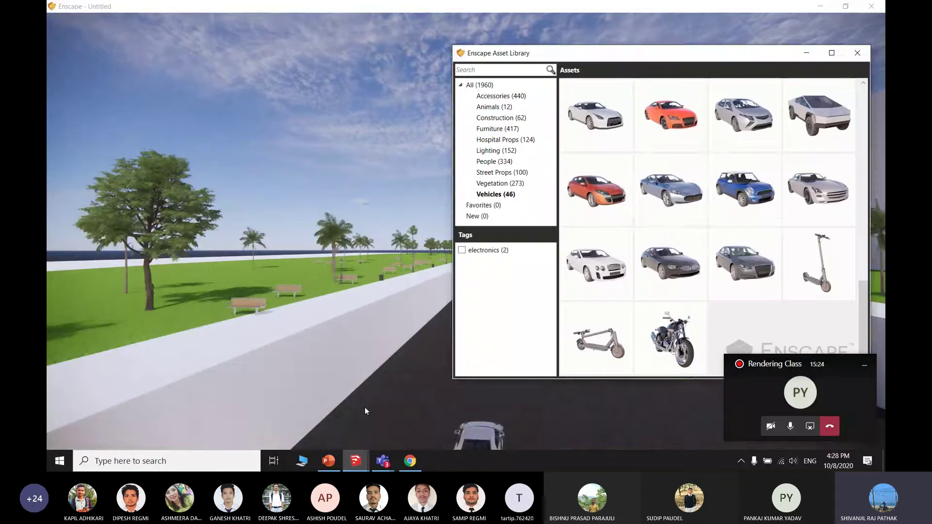
{"action": "mouse_move", "coordinate": [614, 228]}
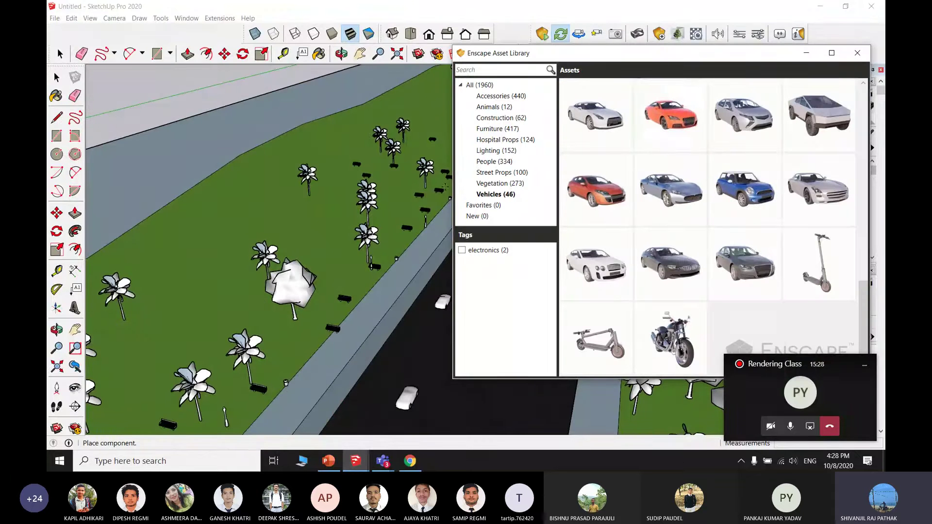
{"action": "mouse_move", "coordinate": [581, 187]}
{"action": "left_click", "coordinate": [690, 274]}
{"action": "left_click", "coordinate": [851, 57]}
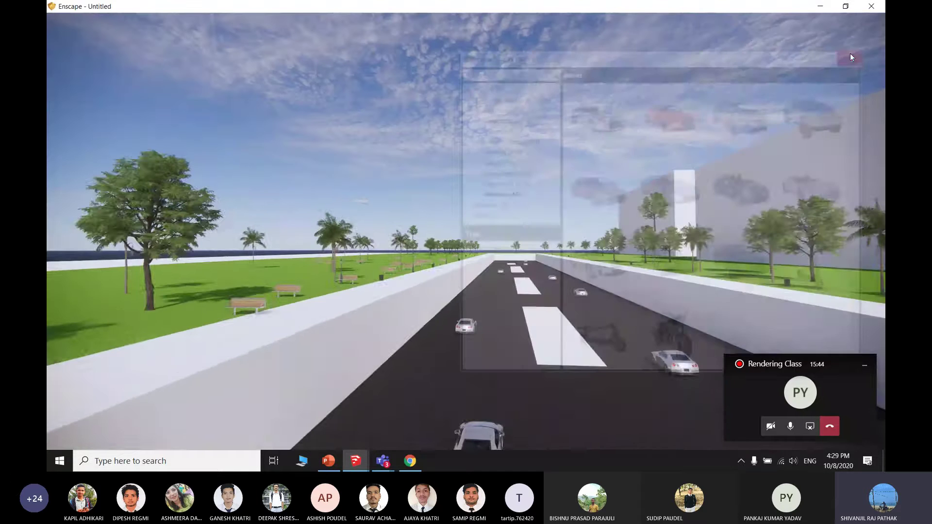
{"action": "key", "text": "w"}
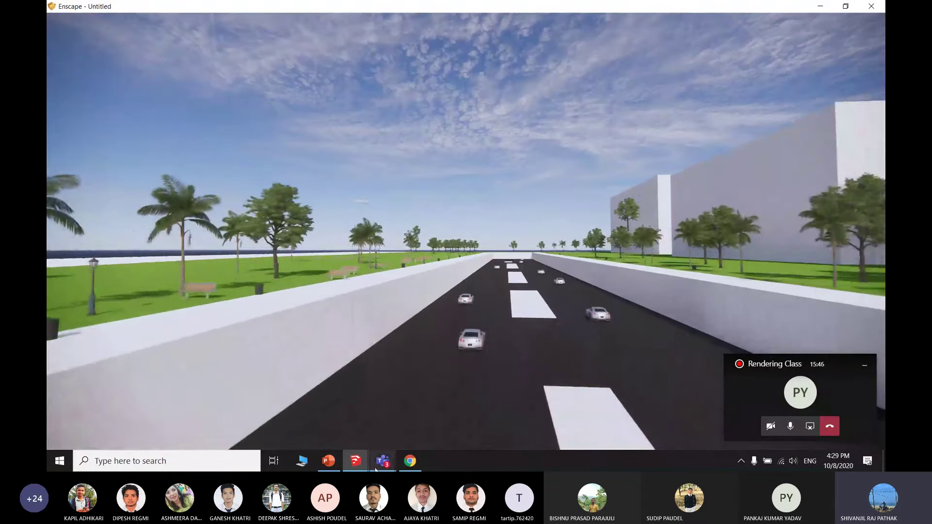
Step: Return to the SketchUp model and paint the unpainted strip beside the curved grass edge with Color H01 from the Colors materials
{"action": "mouse_move", "coordinate": [355, 461]}
{"action": "left_click", "coordinate": [296, 417]}
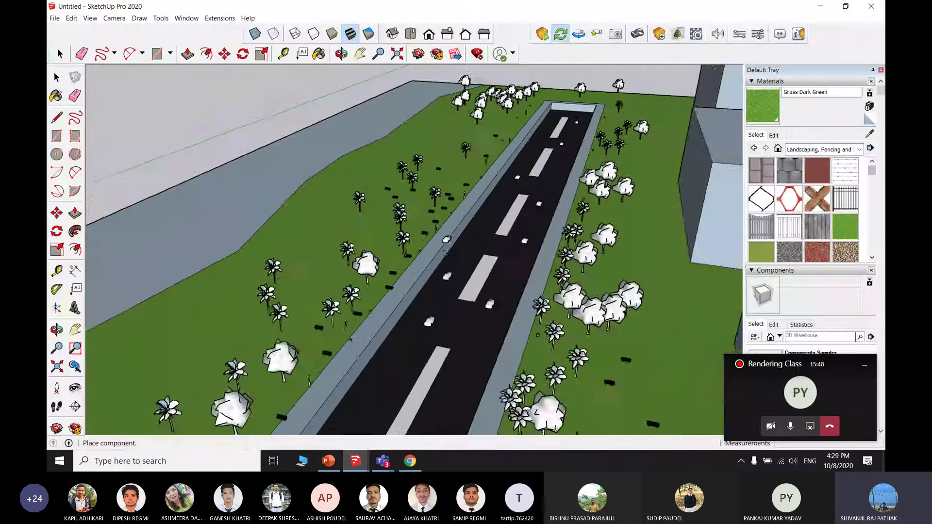
{"action": "key", "text": "space"}
{"action": "middle_click_drag", "start_coordinate": [266, 206], "coordinate": [496, 287]}
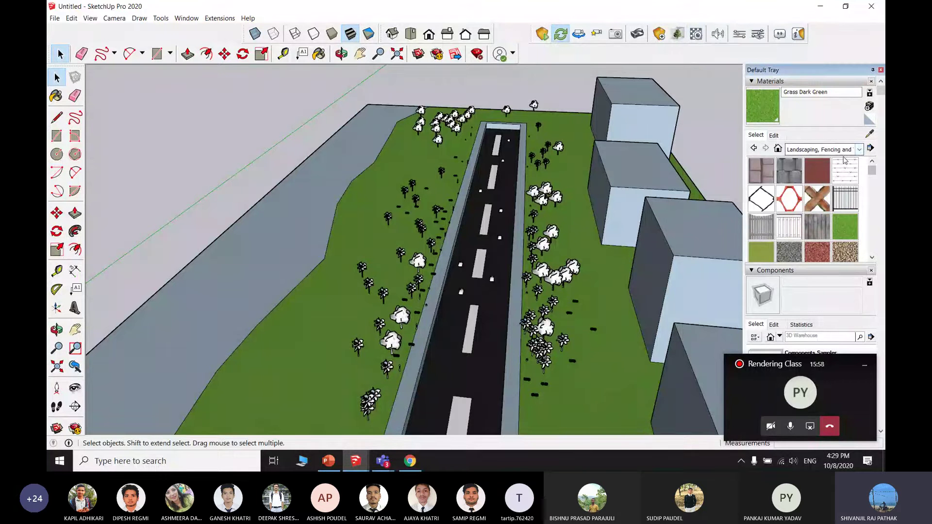
{"action": "left_click", "coordinate": [859, 149]}
{"action": "left_click", "coordinate": [800, 175]}
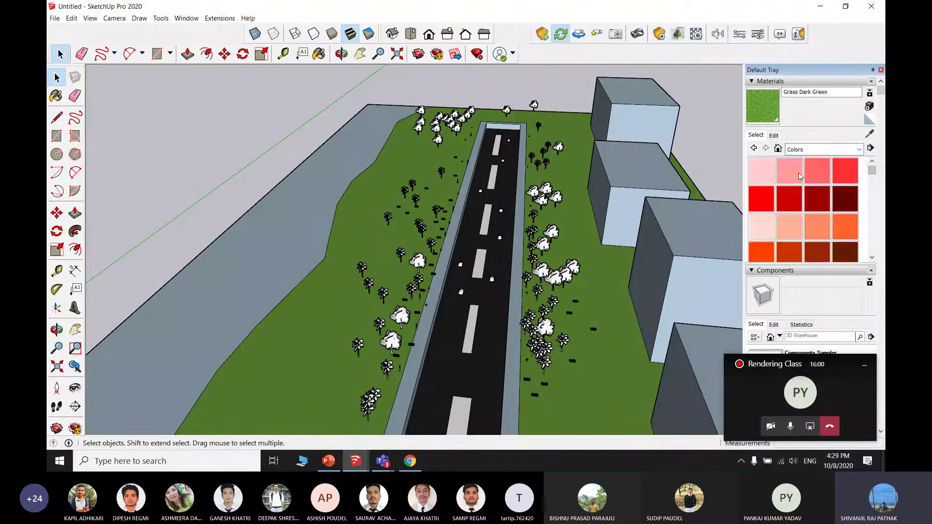
{"action": "scroll", "coordinate": [810, 218], "scroll_direction": "down", "scroll_amount": 5}
{"action": "scroll", "coordinate": [813, 217], "scroll_direction": "down", "scroll_amount": 3}
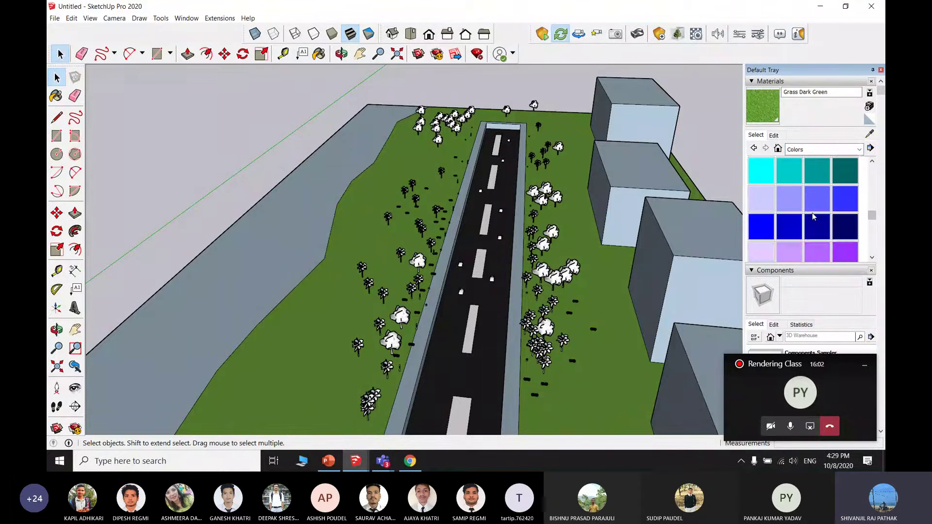
{"action": "scroll", "coordinate": [795, 211], "scroll_direction": "up", "scroll_amount": 3}
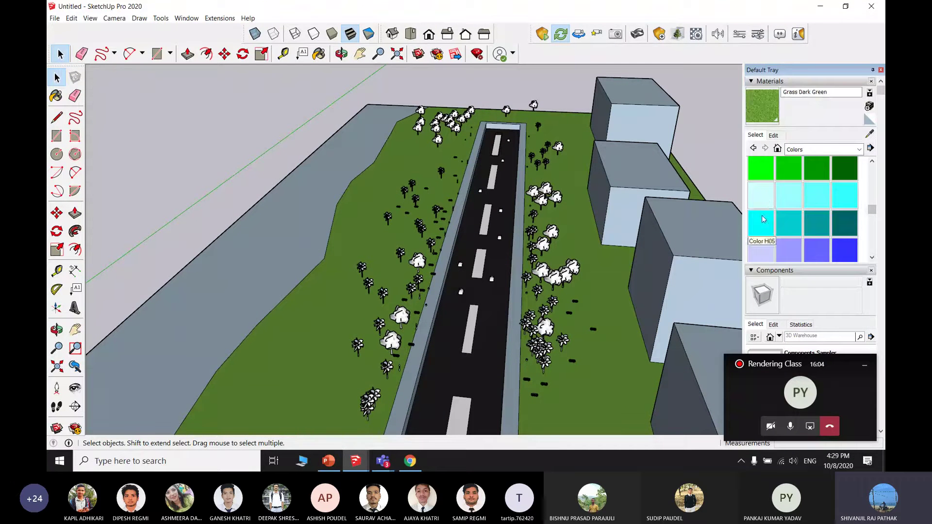
{"action": "left_click", "coordinate": [761, 194]}
{"action": "left_click", "coordinate": [316, 223]}
{"action": "mouse_move", "coordinate": [316, 222]}
{"action": "middle_mouse_down"}
{"action": "mouse_move", "coordinate": [330, 249]}
{"action": "mouse_move", "coordinate": [423, 252]}
{"action": "middle_mouse_up"}
{"action": "key", "text": "space"}
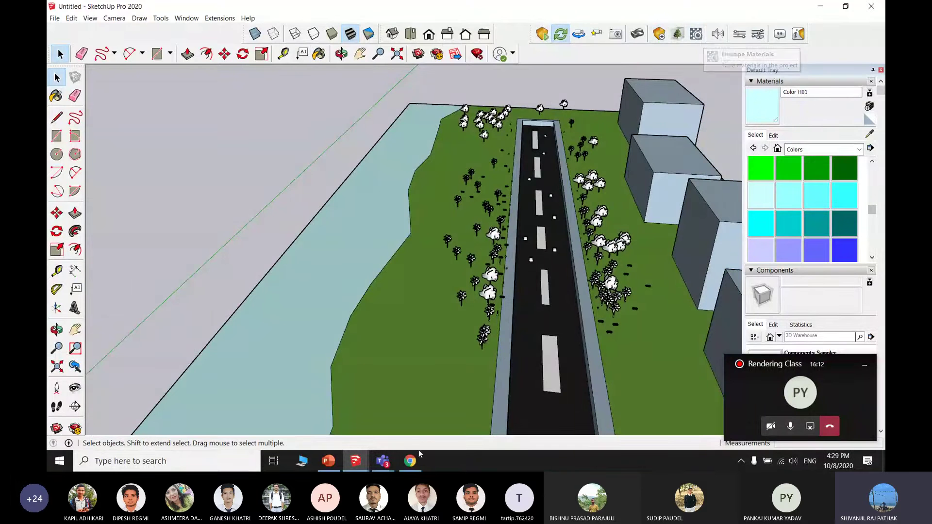
Step: Switch to the Enscape live render and fly over the grass to examine the pale blue strip beside it
{"action": "left_click", "coordinate": [364, 465]}
{"action": "left_click", "coordinate": [398, 403]}
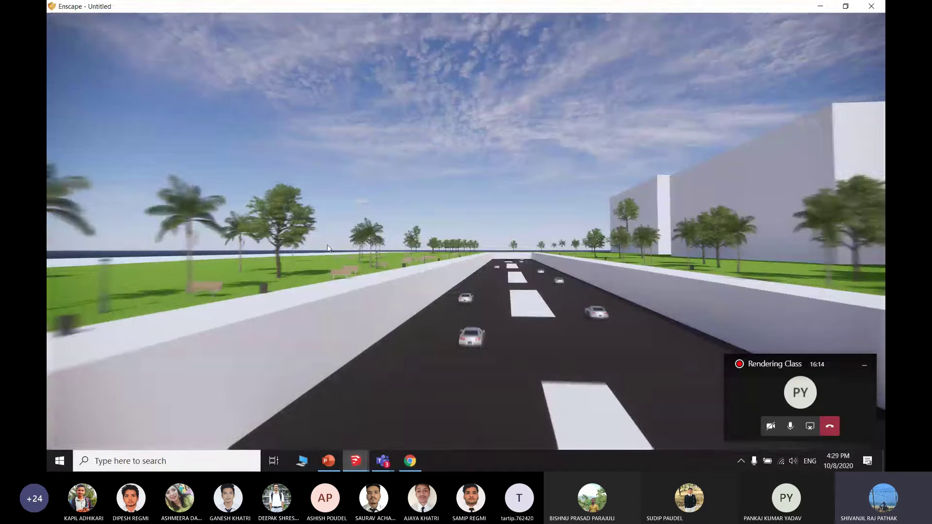
{"action": "right_click_drag", "start_coordinate": [327, 244], "coordinate": [239, 232]}
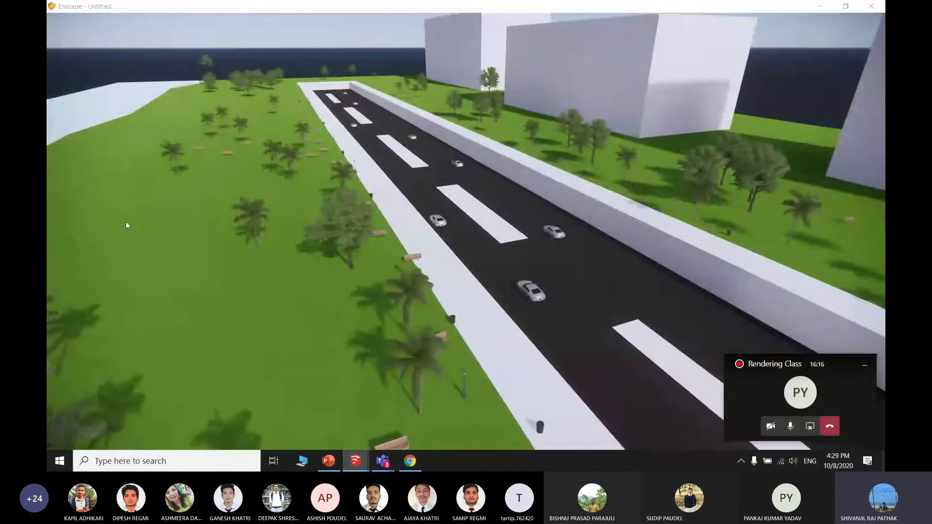
{"action": "middle_click_drag", "start_coordinate": [126, 225], "coordinate": [276, 234]}
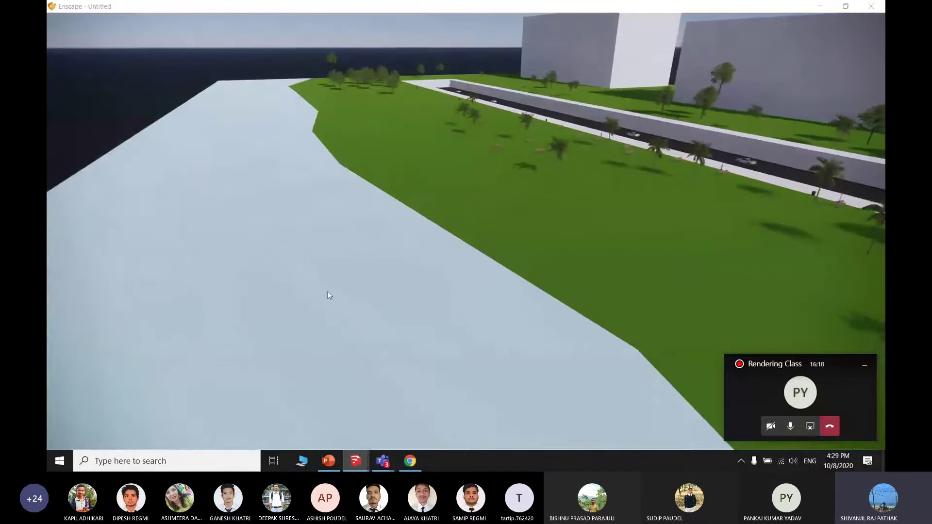
{"action": "right_click_drag", "start_coordinate": [328, 292], "coordinate": [304, 296]}
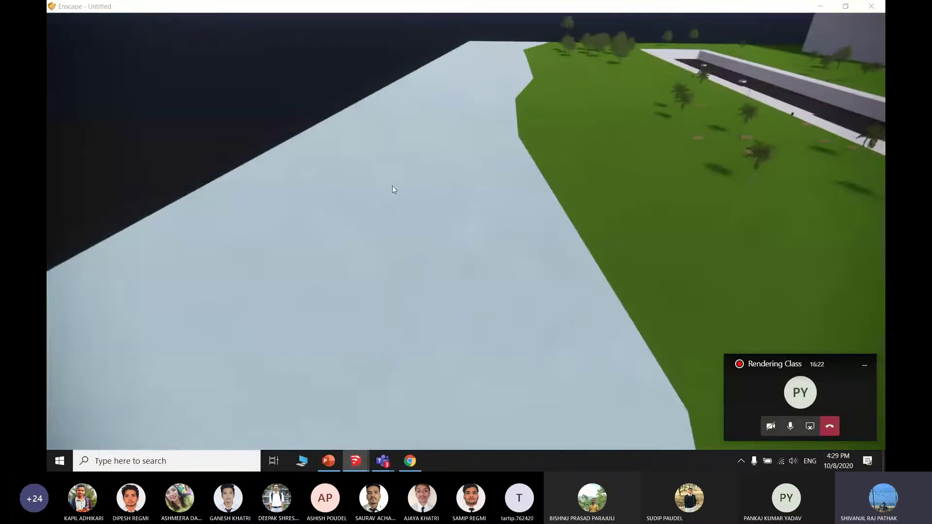
{"action": "scroll", "coordinate": [392, 185], "scroll_direction": "down", "scroll_amount": 2}
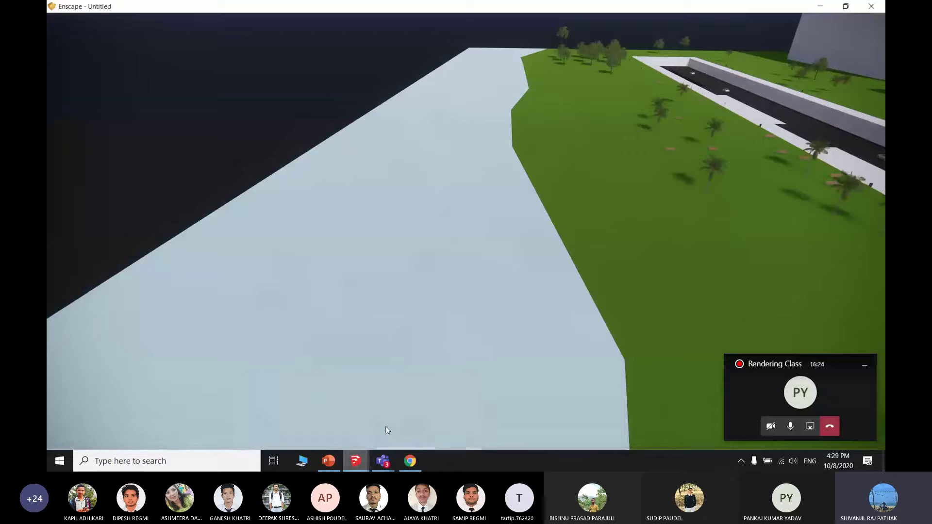
Step: Return to SketchUp, open the Enscape Materials editor and sample the pale blue strip to load Color H01 for editing
{"action": "left_click", "coordinate": [347, 439]}
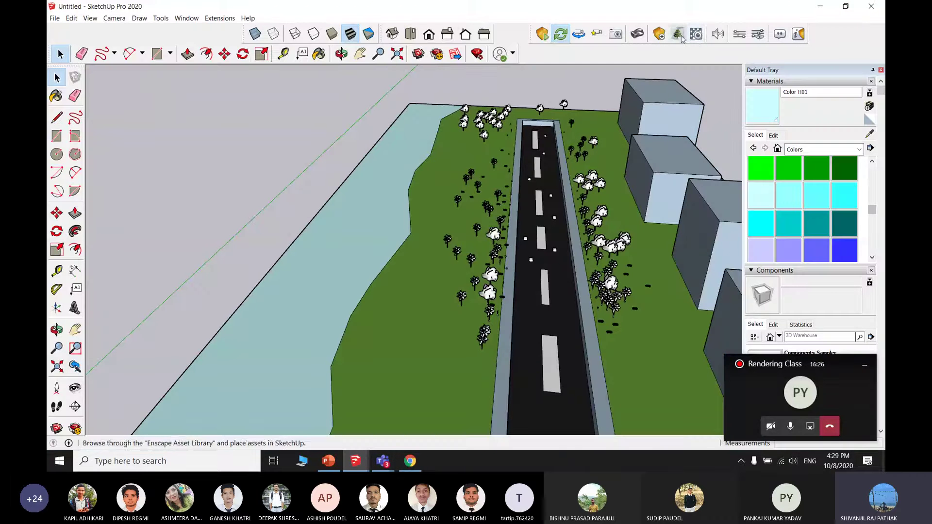
{"action": "left_click", "coordinate": [696, 35]}
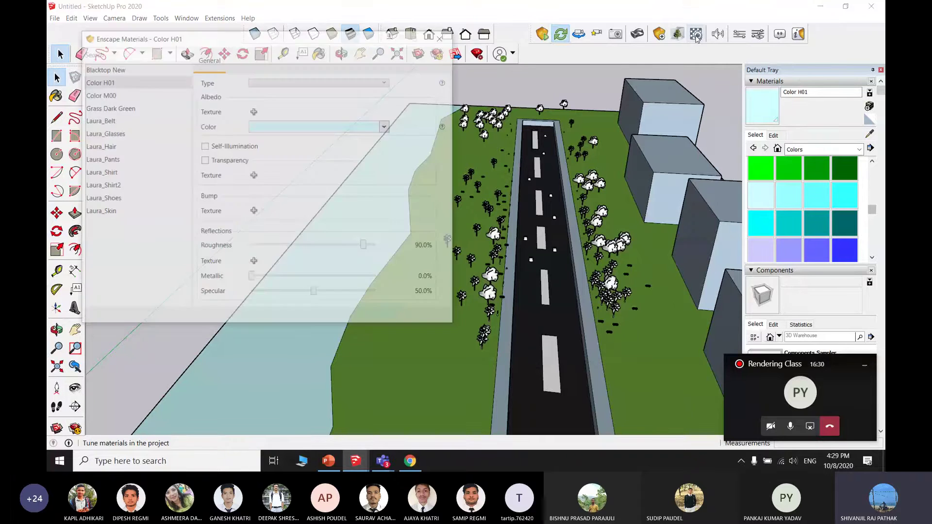
{"action": "left_click_drag", "start_coordinate": [327, 37], "coordinate": [615, 108]}
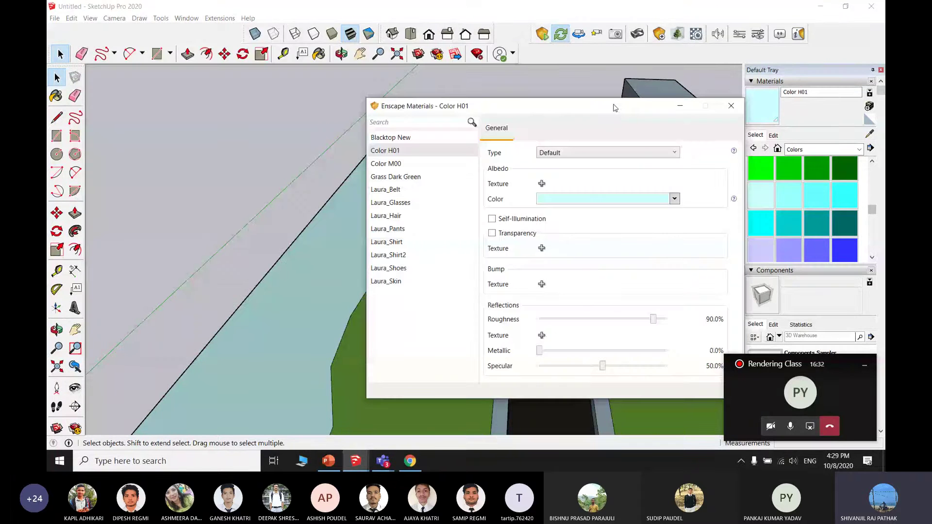
{"action": "left_click", "coordinate": [870, 135]}
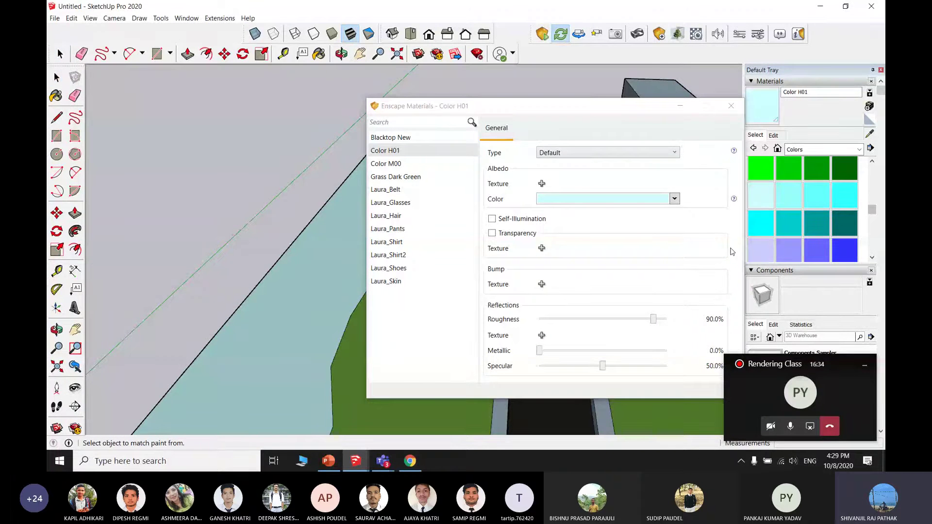
{"action": "left_click", "coordinate": [372, 420]}
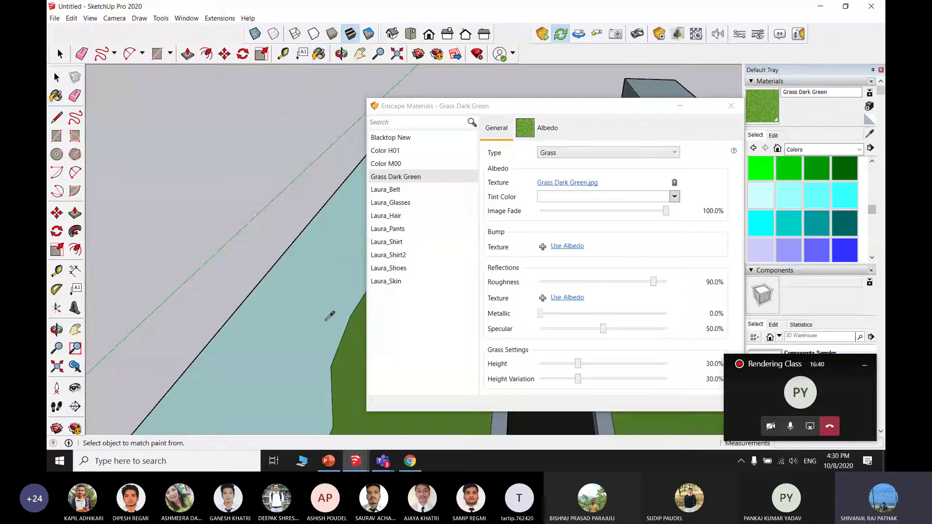
{"action": "left_click", "coordinate": [307, 326], "text": "alt"}
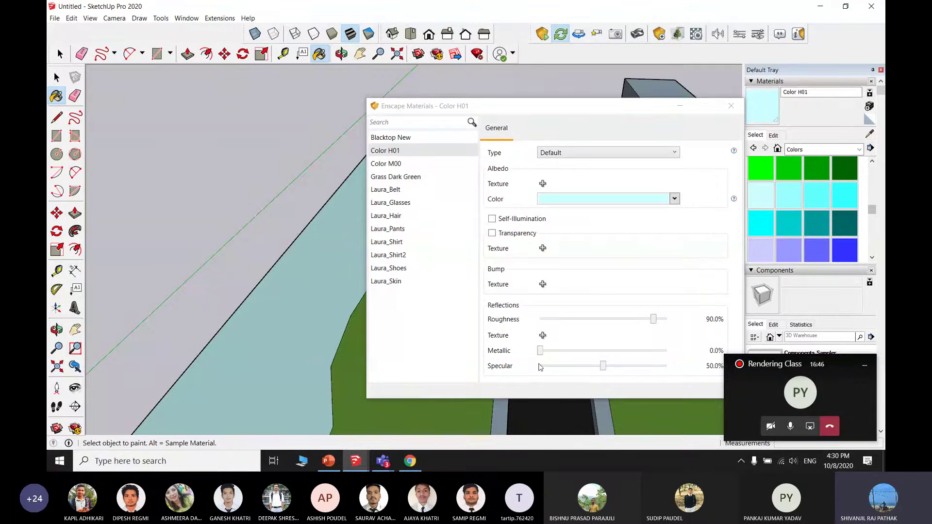
Step: Enable self-illumination for the Color H01 material of the pale blue strip
{"action": "mouse_move", "coordinate": [540, 351]}
{"action": "left_mouse_down"}
{"action": "mouse_move", "coordinate": [664, 354]}
{"action": "mouse_move", "coordinate": [558, 351]}
{"action": "mouse_move", "coordinate": [533, 365]}
{"action": "left_mouse_up"}
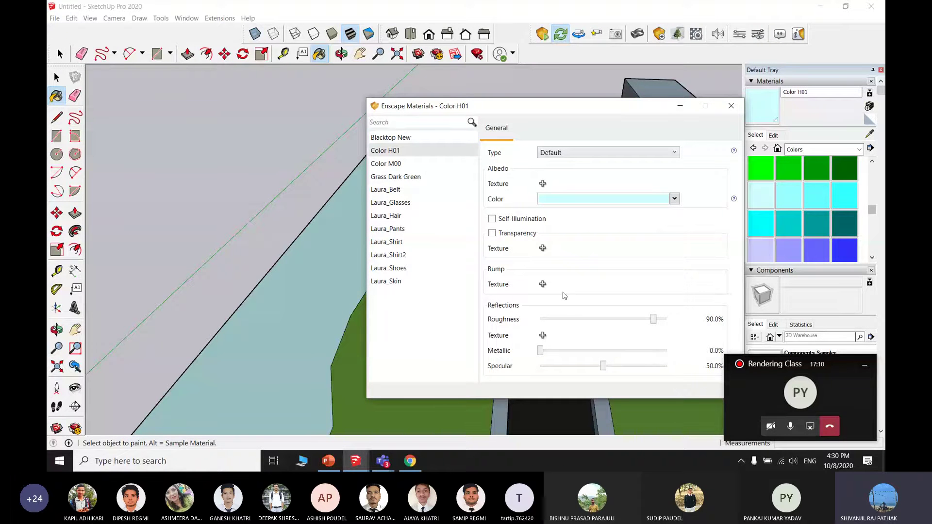
{"action": "left_click", "coordinate": [492, 219]}
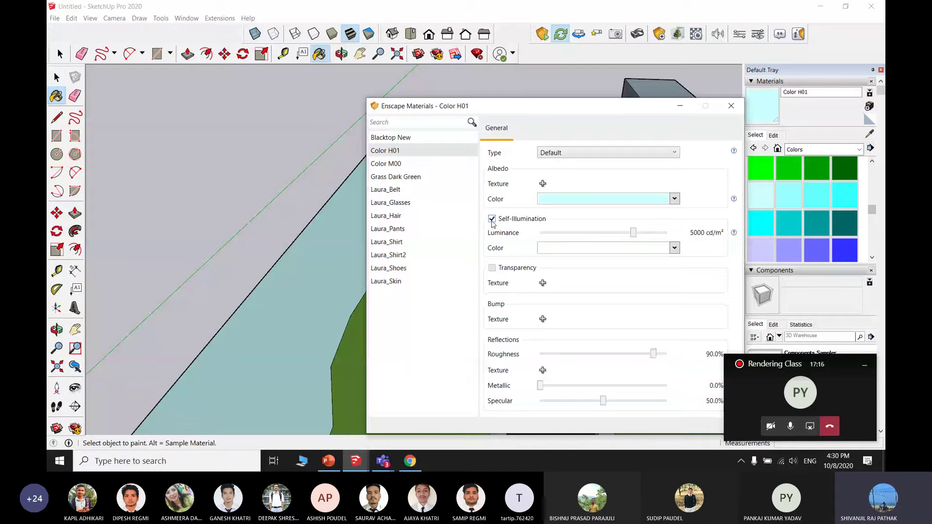
Step: Disable self-illumination for Color H01, change its material type to Water, and close the Enscape Materials editor
{"action": "left_click", "coordinate": [492, 219]}
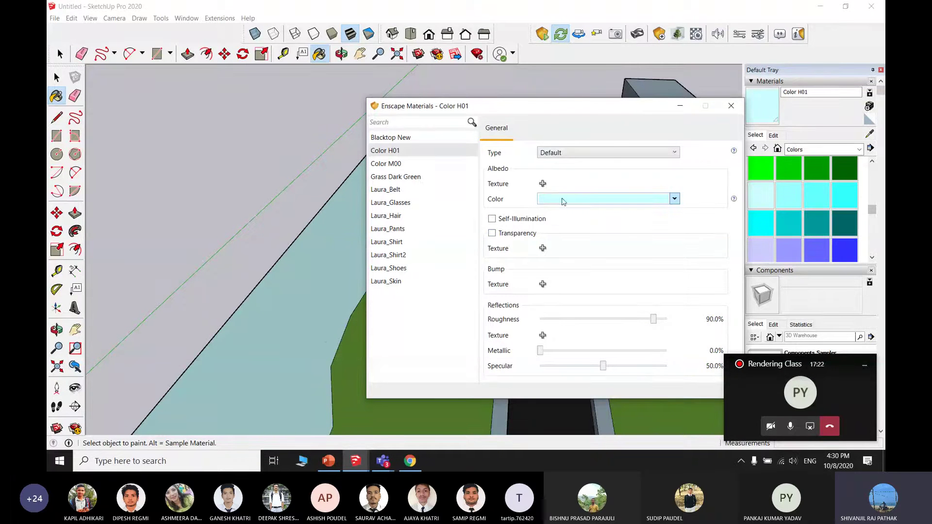
{"action": "left_click", "coordinate": [604, 155]}
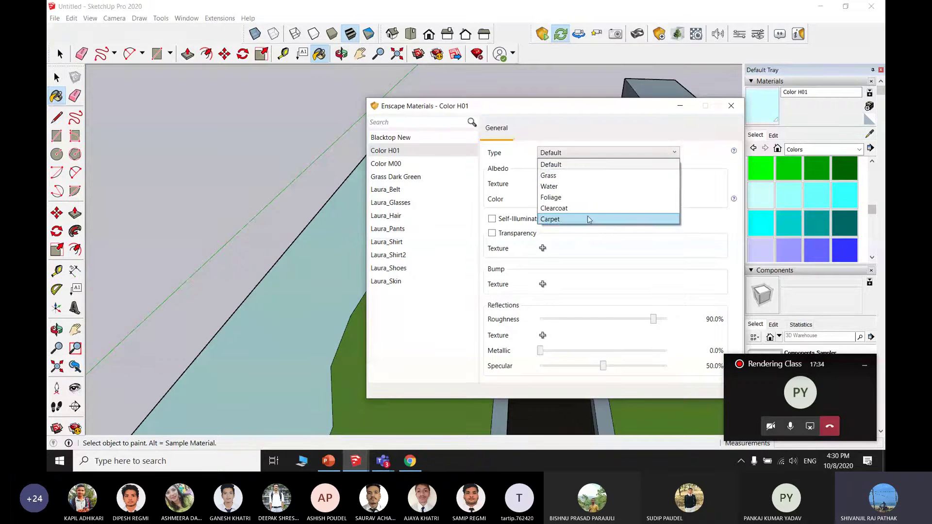
{"action": "left_click", "coordinate": [584, 187]}
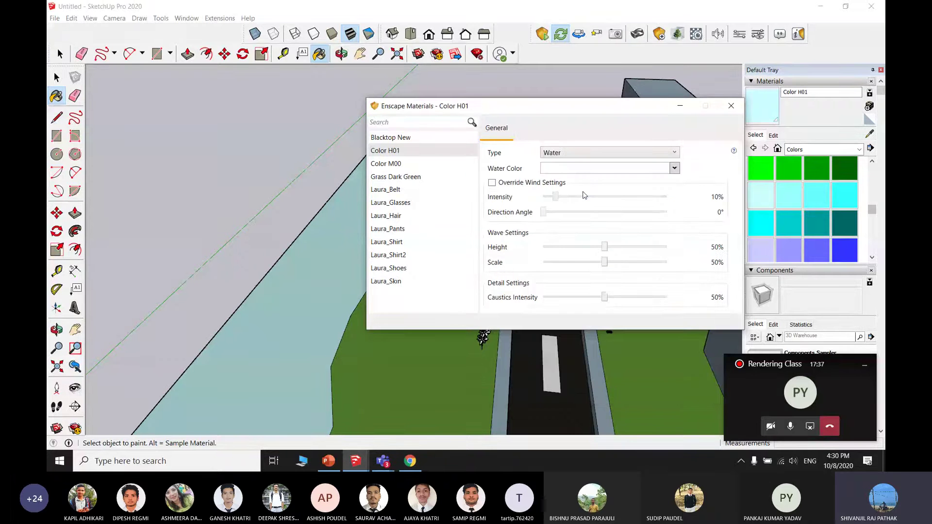
{"action": "left_click", "coordinate": [731, 106]}
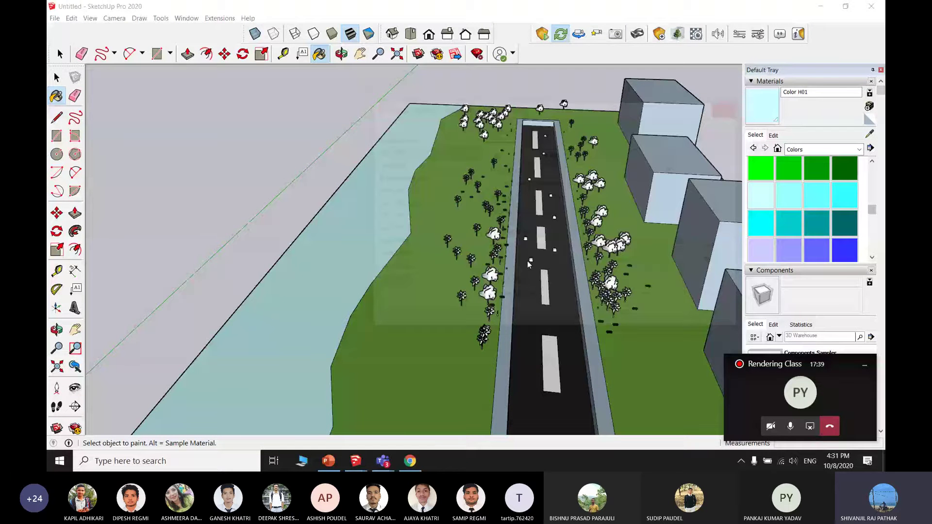
Step: Switch to the Enscape live render and fly along the shore to examine the water surface beside the grass
{"action": "key", "text": "alt+Tab"}
{"action": "right_click_drag", "start_coordinate": [422, 324], "coordinate": [424, 218]}
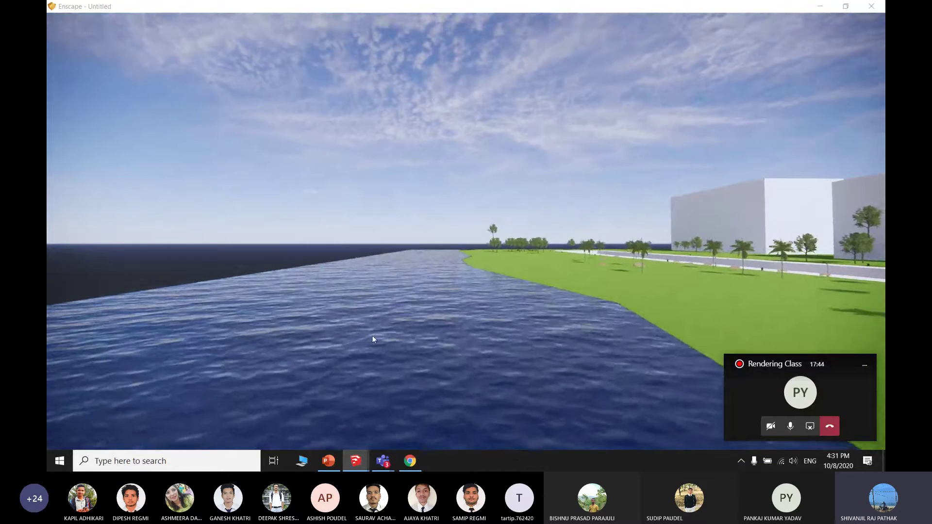
{"action": "scroll", "coordinate": [372, 340], "scroll_direction": "up", "scroll_amount": 1}
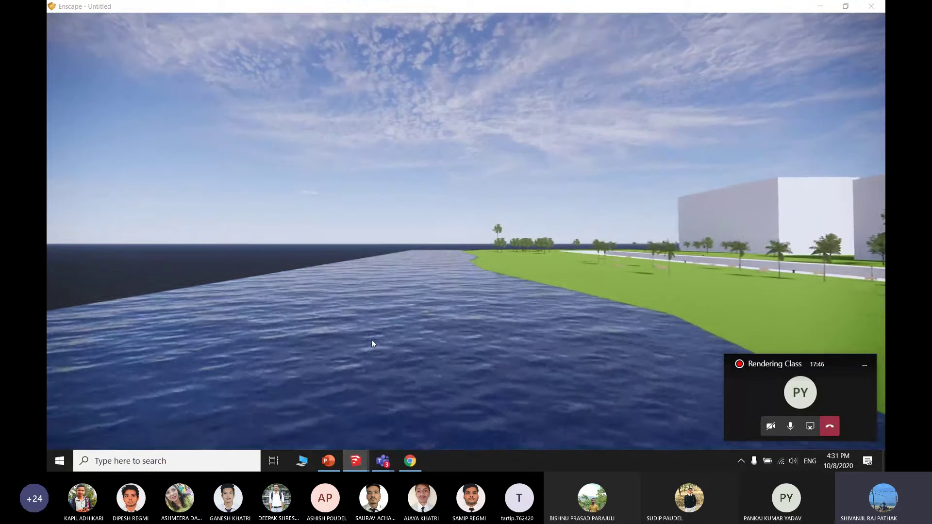
{"action": "scroll", "coordinate": [373, 342], "scroll_direction": "up", "scroll_amount": 2}
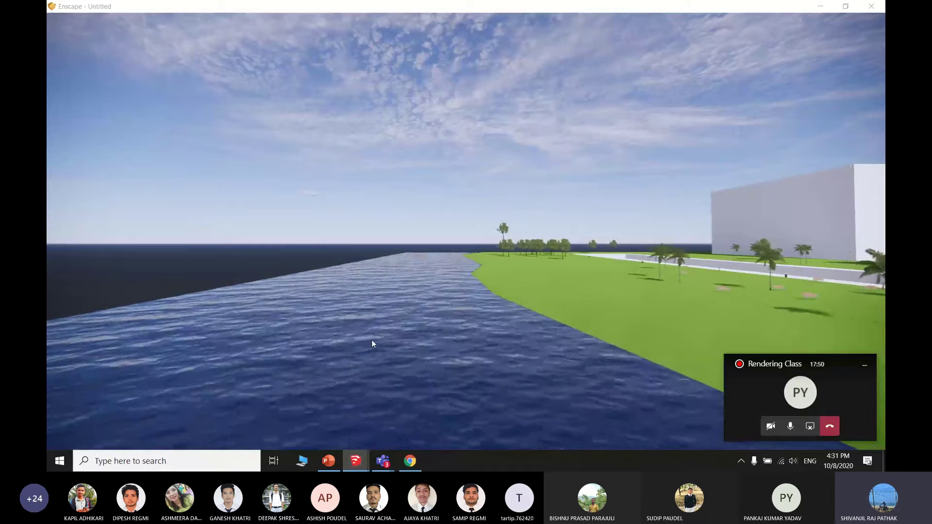
{"action": "key", "text": "w"}
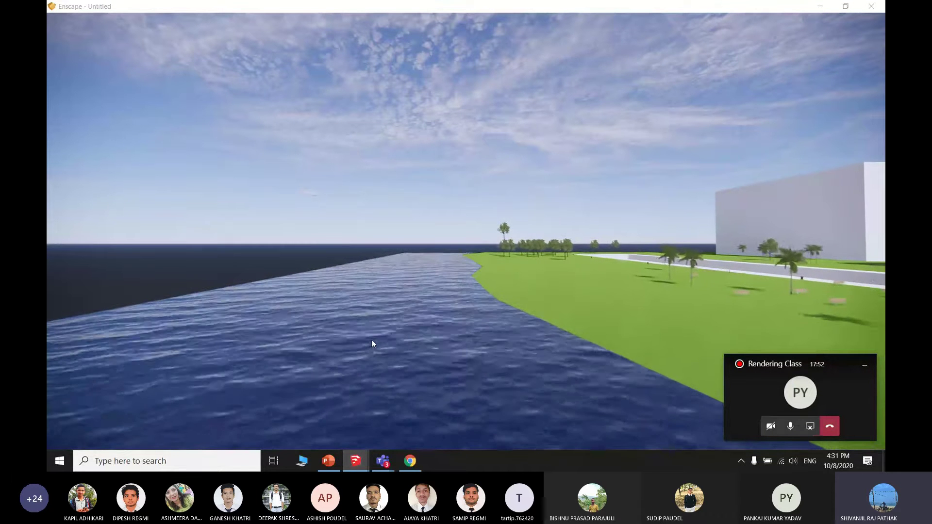
{"action": "key", "text": "w"}
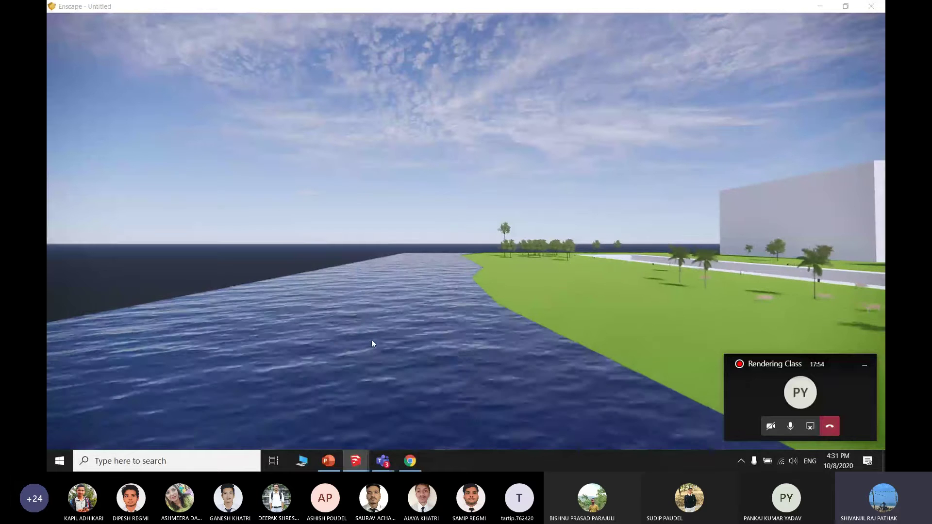
{"action": "key", "text": "w"}
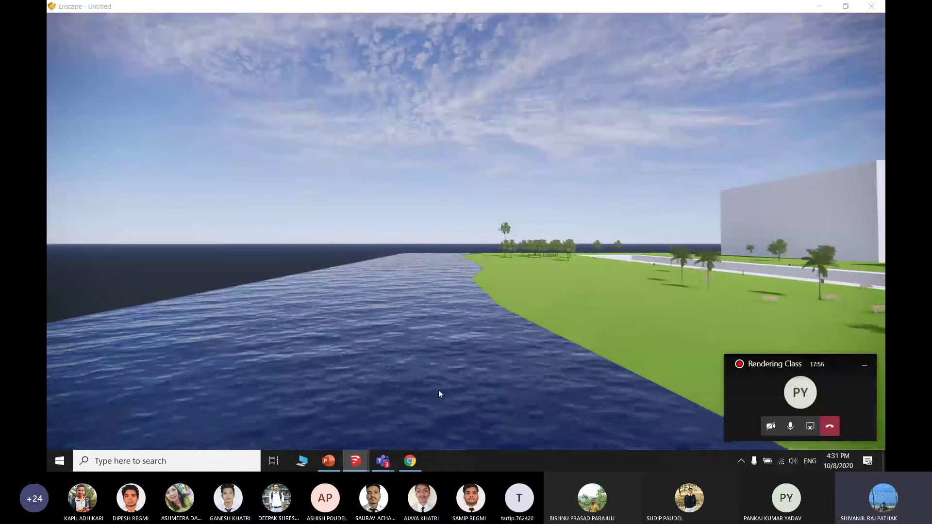
{"action": "right_click_drag", "start_coordinate": [438, 391], "coordinate": [398, 392]}
{"action": "right_click_drag", "start_coordinate": [622, 338], "coordinate": [639, 341]}
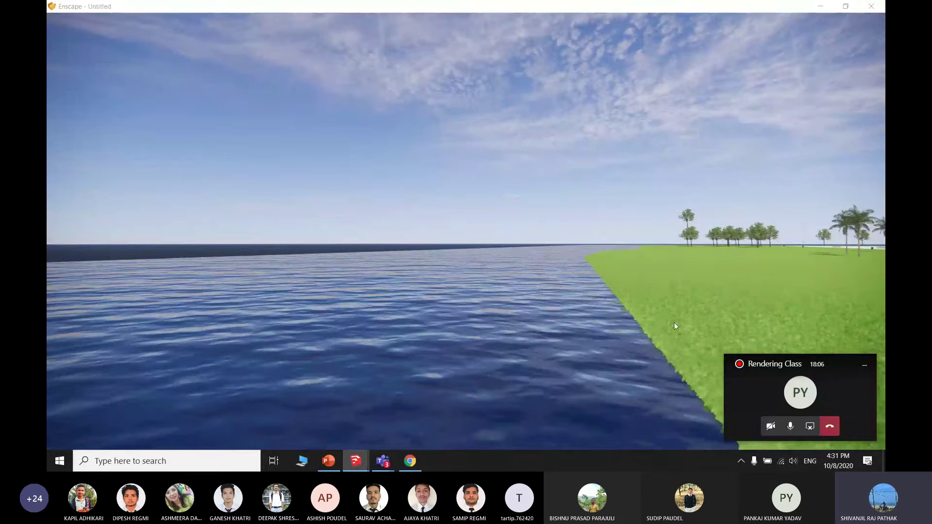
{"action": "right_click_drag", "start_coordinate": [457, 339], "coordinate": [553, 281]}
{"action": "key", "text": "s"}
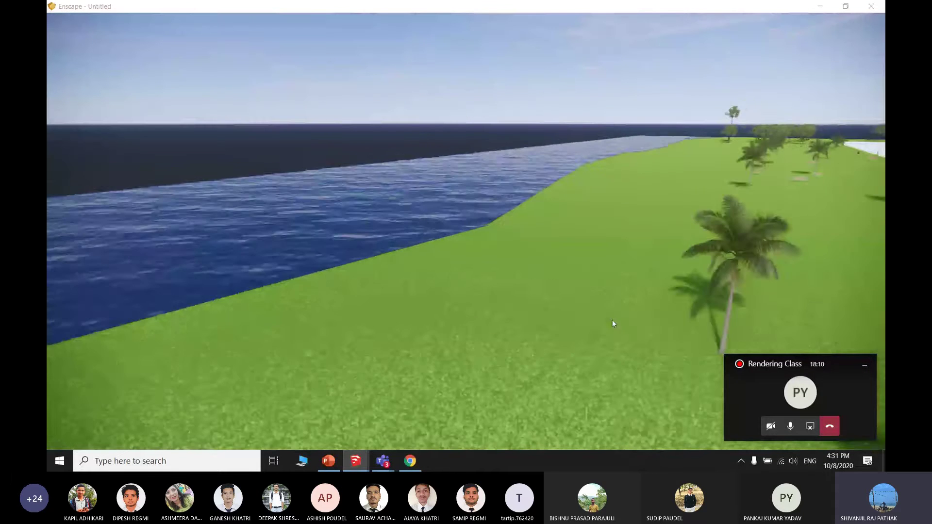
{"action": "key", "text": "d"}
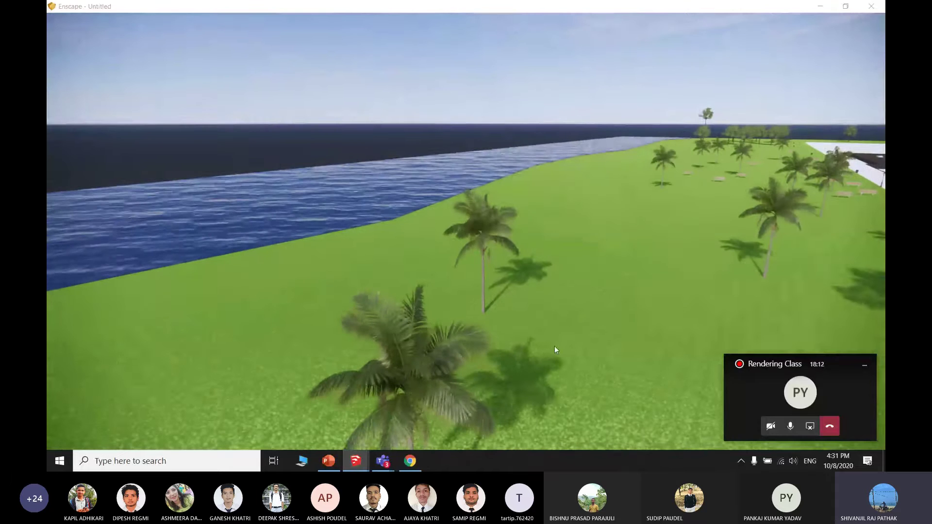
Step: Return to the SketchUp model, minimizing the PowerPoint presentation on the way, and open the Enscape Visual Settings
{"action": "left_click", "coordinate": [820, 6]}
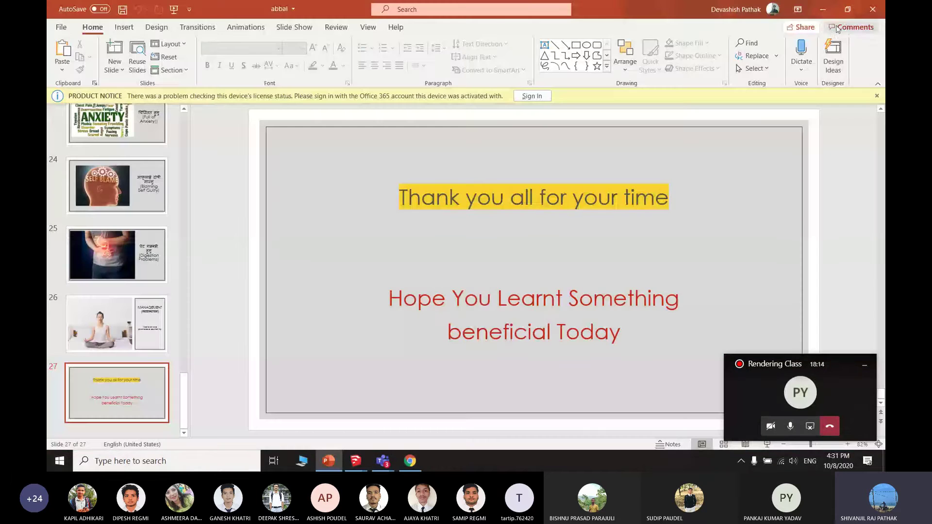
{"action": "left_click", "coordinate": [824, 10]}
{"action": "mouse_move", "coordinate": [361, 459]}
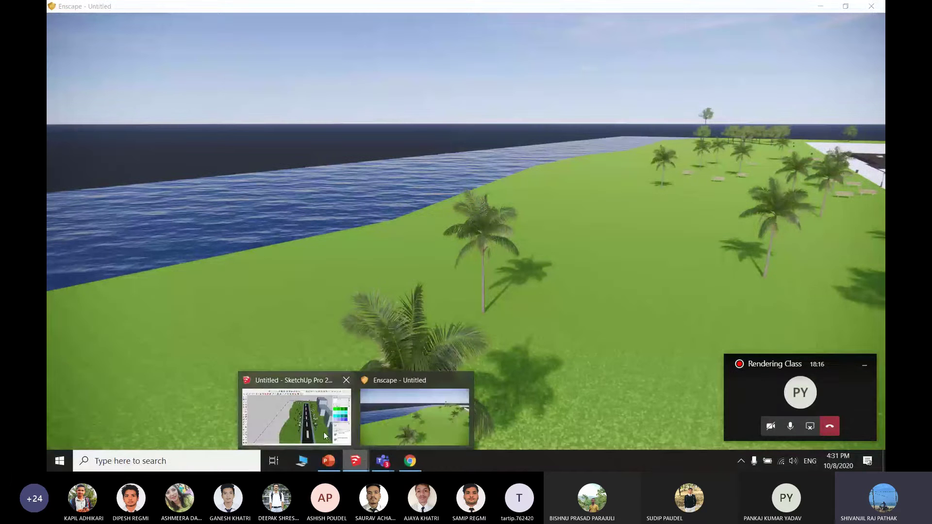
{"action": "left_click", "coordinate": [324, 429]}
{"action": "scroll", "coordinate": [446, 272], "scroll_direction": "down", "scroll_amount": 3}
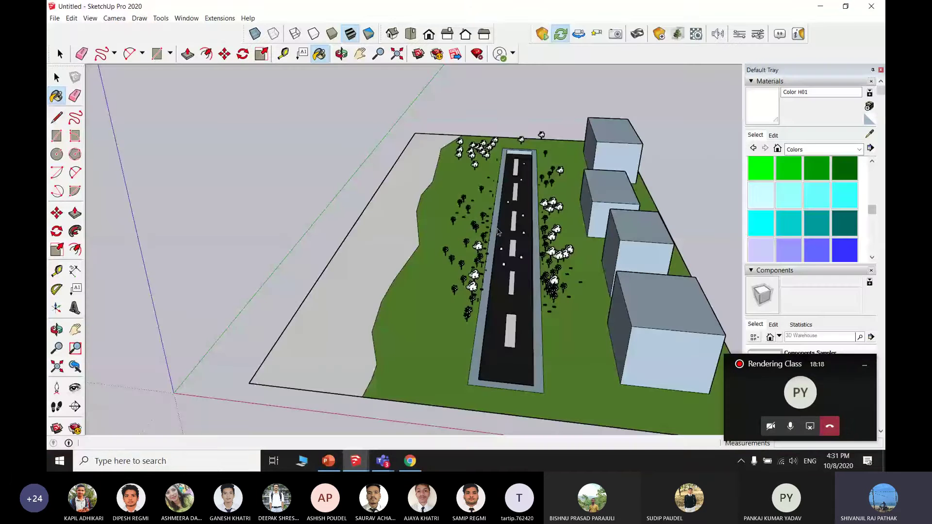
{"action": "scroll", "coordinate": [499, 232], "scroll_direction": "up", "scroll_amount": 2}
{"action": "key", "text": "space"}
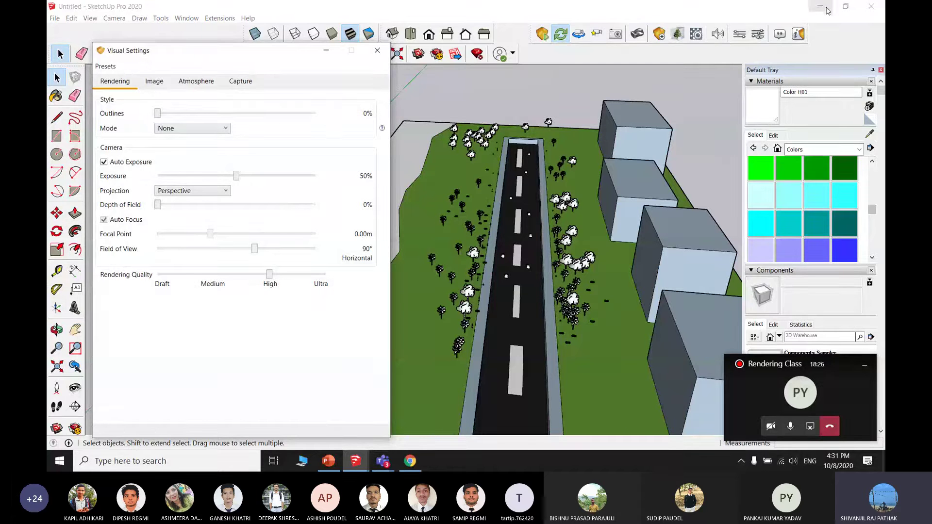
Step: Shrink the SketchUp and Enscape windows, place Visual Settings beside the live render, and aim the render view along the road
{"action": "left_click", "coordinate": [845, 7]}
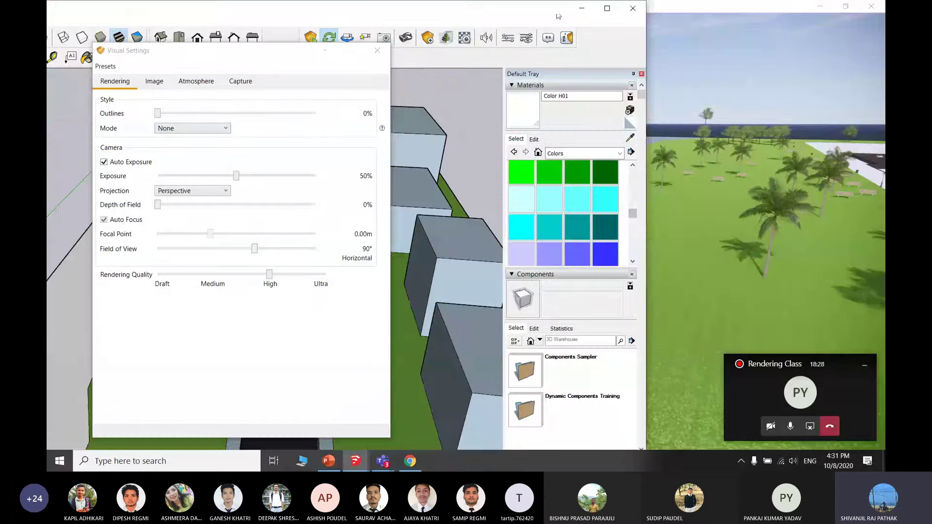
{"action": "left_click_drag", "start_coordinate": [557, 14], "coordinate": [358, 219]}
{"action": "left_click_drag", "start_coordinate": [298, 56], "coordinate": [324, 34]}
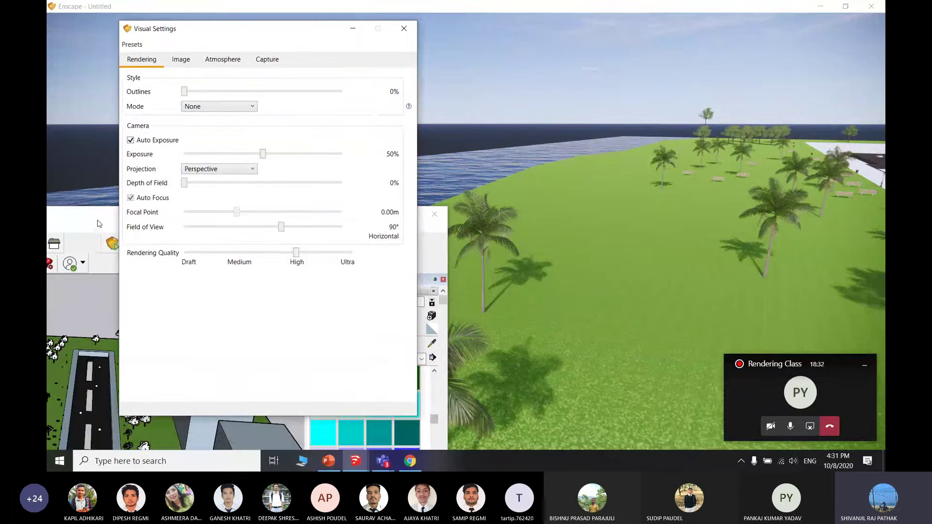
{"action": "left_click_drag", "start_coordinate": [96, 220], "coordinate": [74, 382]}
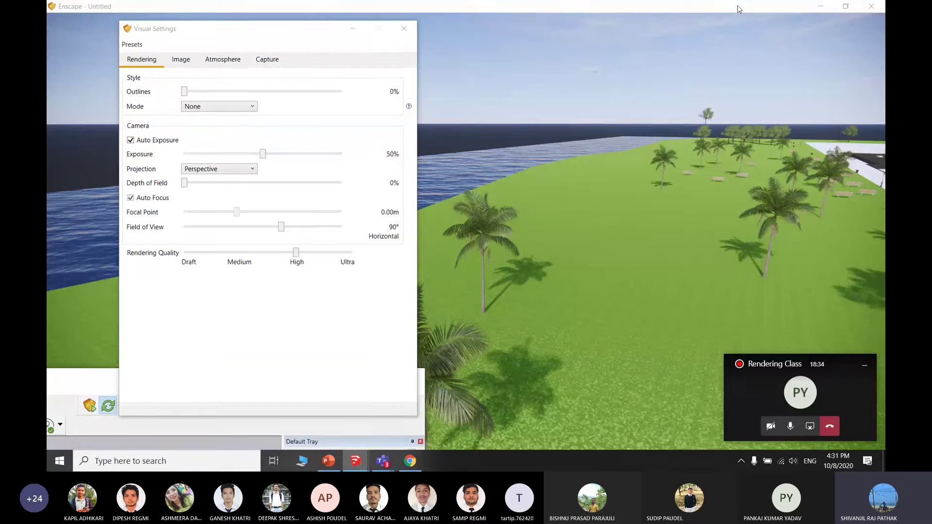
{"action": "left_click", "coordinate": [845, 6]}
{"action": "scroll", "coordinate": [674, 247], "scroll_direction": "down", "scroll_amount": 4}
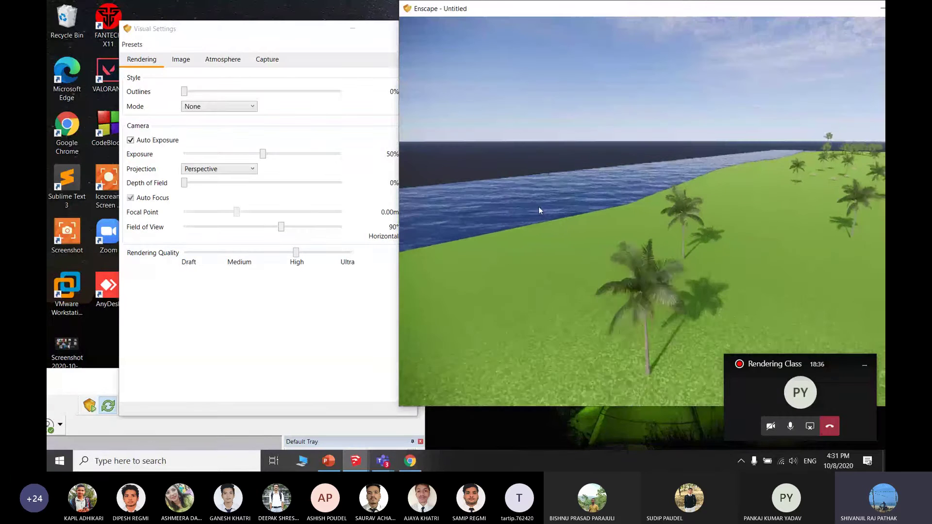
{"action": "left_click_drag", "start_coordinate": [675, 207], "coordinate": [654, 203]}
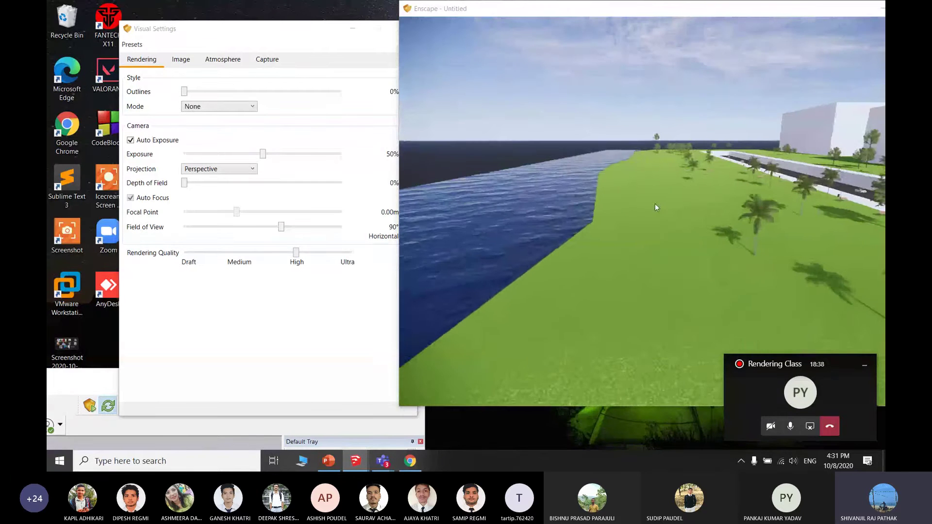
{"action": "scroll", "coordinate": [656, 204], "scroll_direction": "down", "scroll_amount": 3}
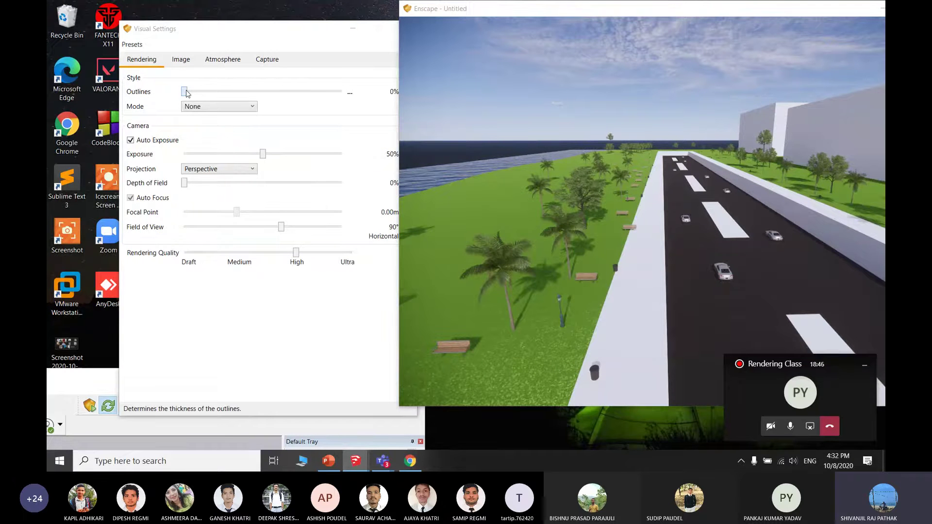
{"action": "left_click_drag", "start_coordinate": [211, 29], "coordinate": [163, 31]}
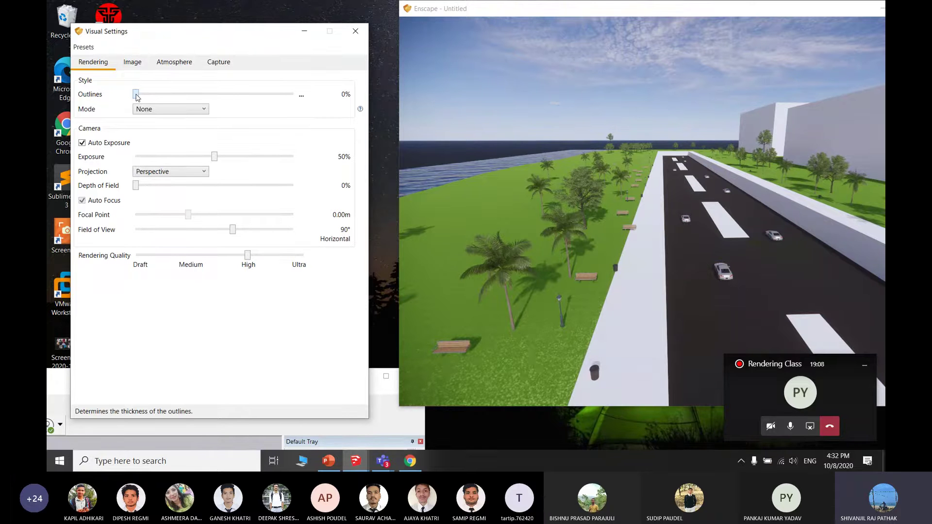
Step: Try outlines at 93% in the live render and reset them to 0%
{"action": "left_click_drag", "start_coordinate": [136, 96], "coordinate": [281, 95]}
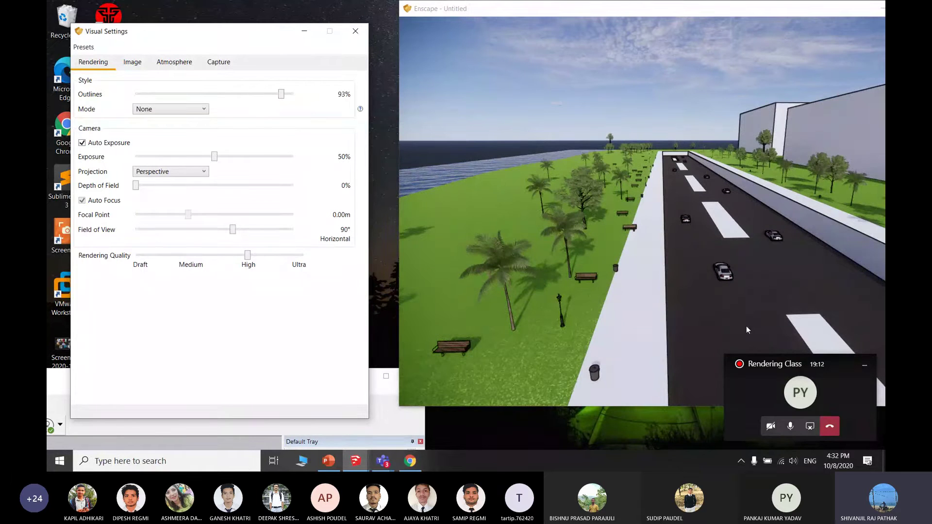
{"action": "double_click", "coordinate": [281, 95]}
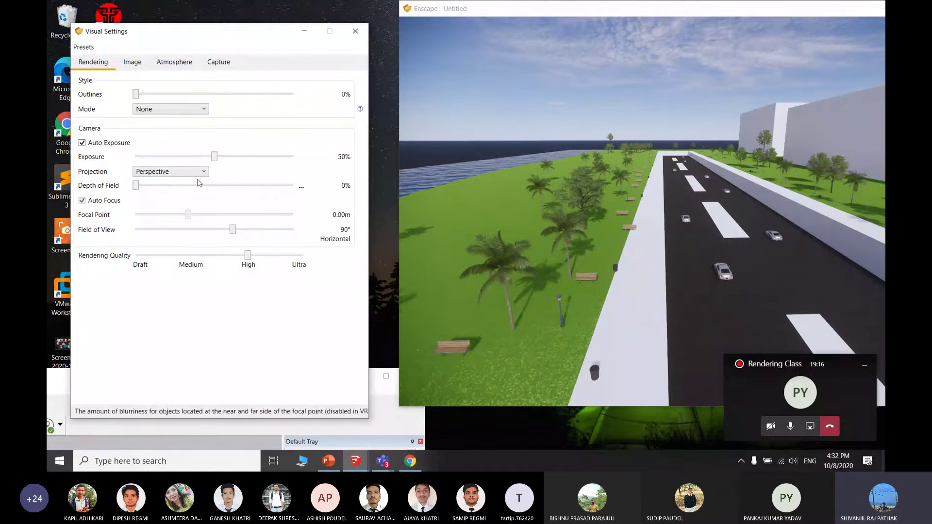
Step: Preview the White, Light View and Polystyrol rendering modes in the live render and restore the mode to None
{"action": "left_click", "coordinate": [173, 111]}
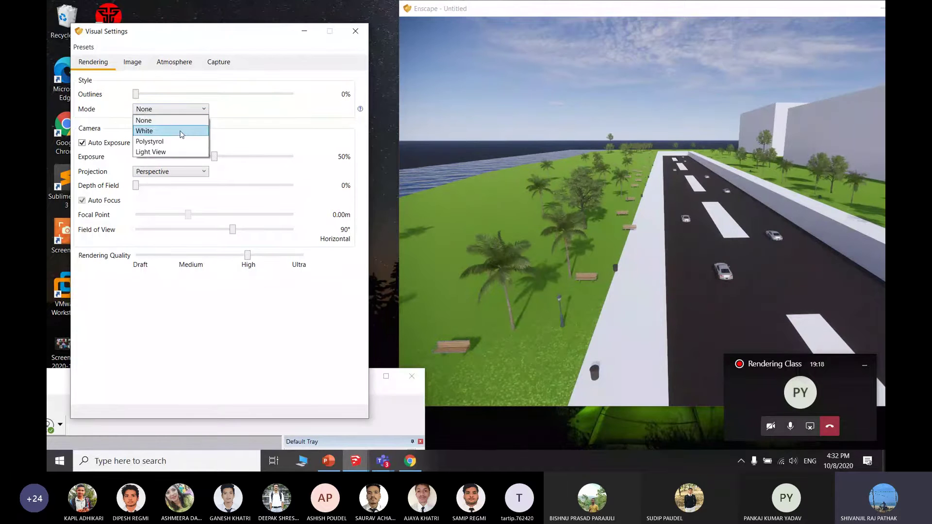
{"action": "left_click", "coordinate": [181, 131]}
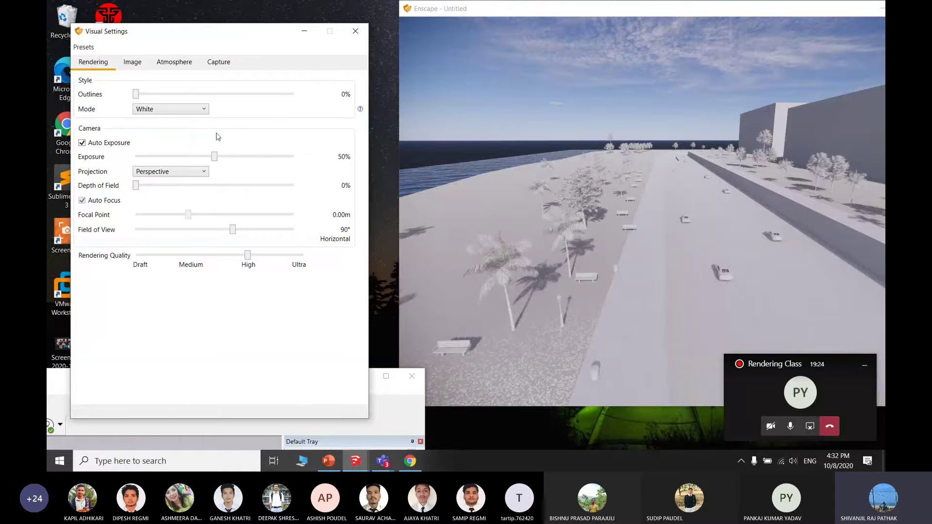
{"action": "left_click", "coordinate": [169, 110]}
{"action": "left_click", "coordinate": [150, 152]}
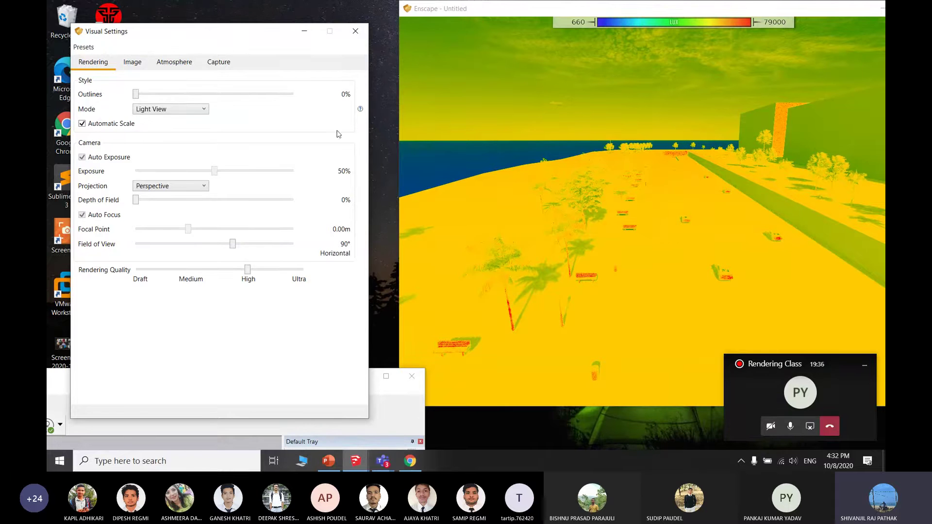
{"action": "left_click", "coordinate": [151, 109]}
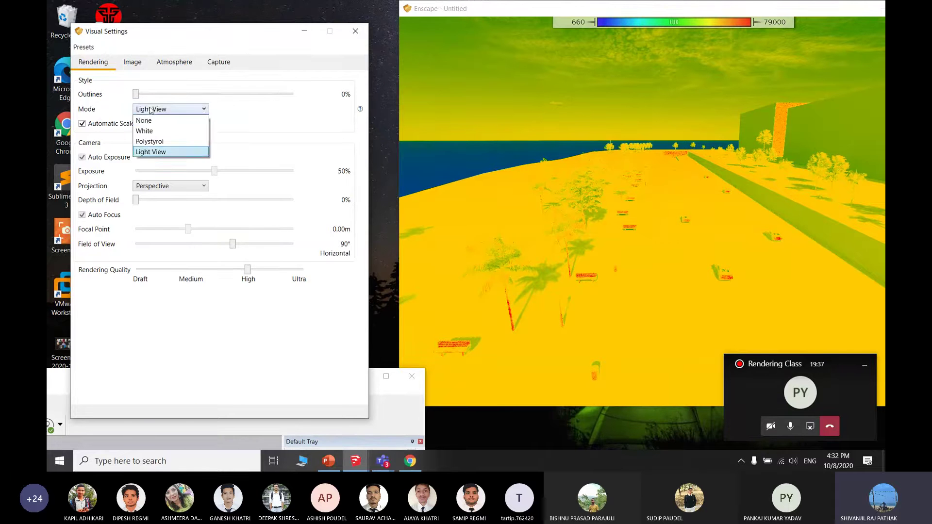
{"action": "left_click", "coordinate": [161, 142]}
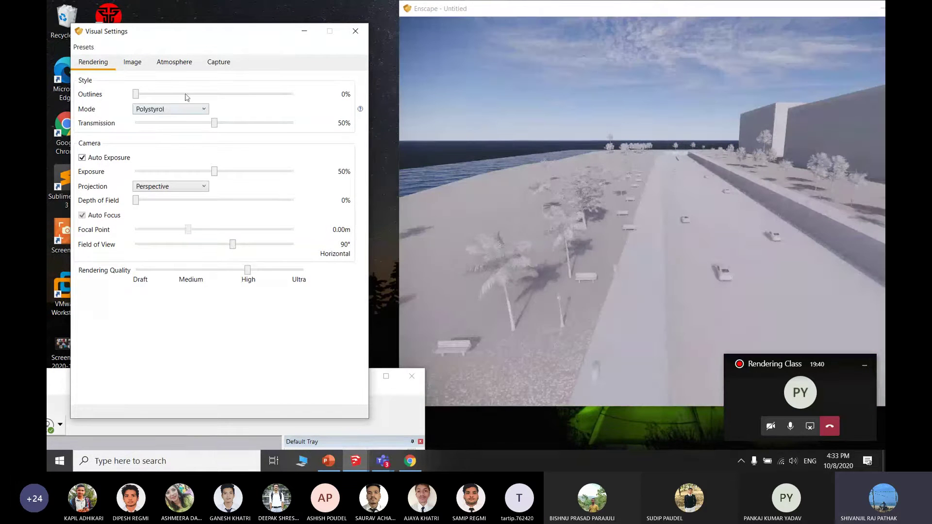
{"action": "left_click", "coordinate": [168, 110]}
{"action": "left_click", "coordinate": [168, 120]}
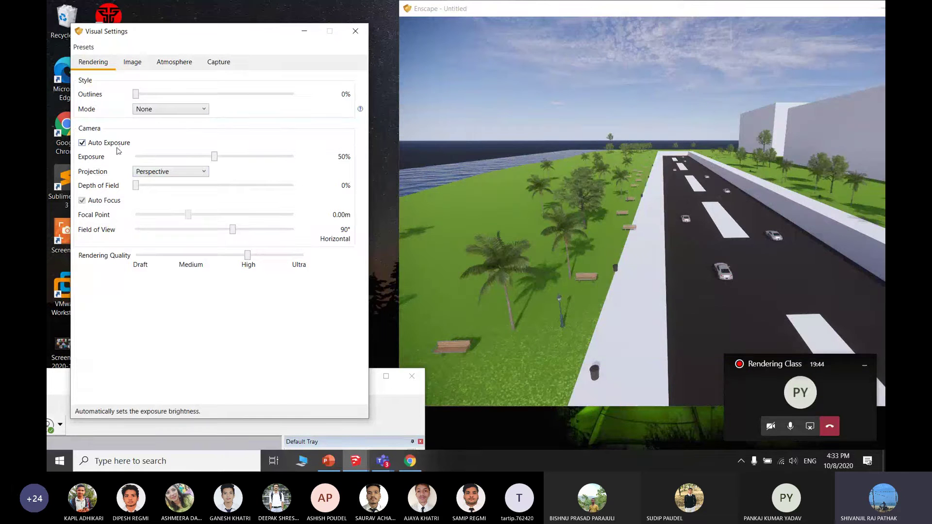
Step: Set the camera exposure to 64% with auto exposure off, and re-enable auto exposure
{"action": "left_click", "coordinate": [82, 143]}
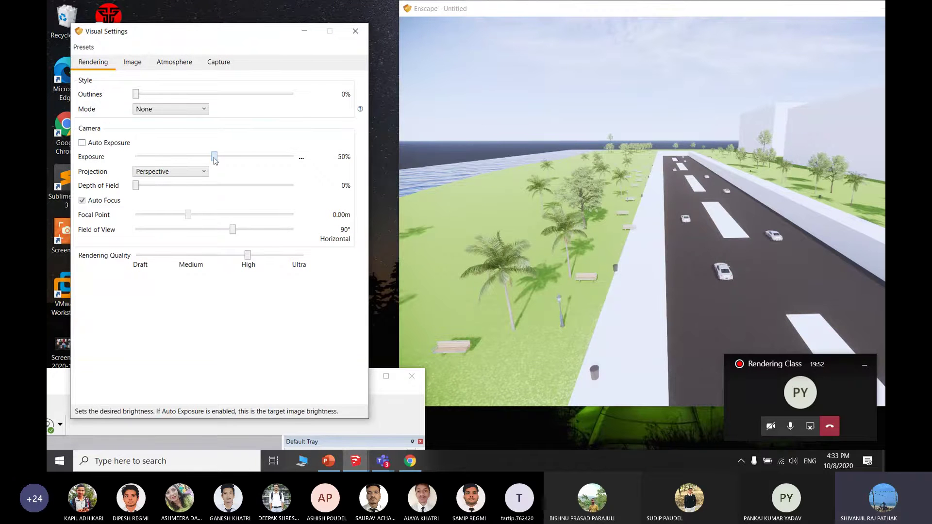
{"action": "left_click_drag", "start_coordinate": [217, 157], "coordinate": [236, 156]}
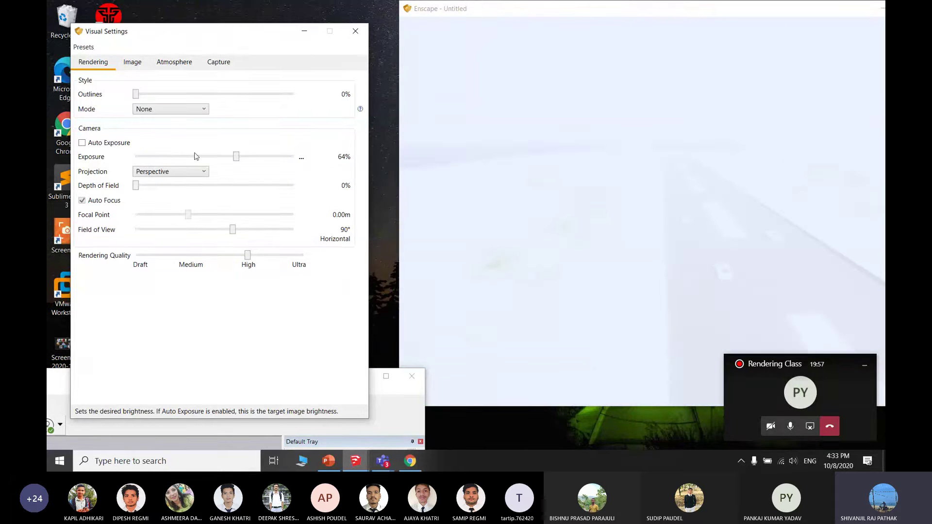
{"action": "left_click", "coordinate": [82, 142]}
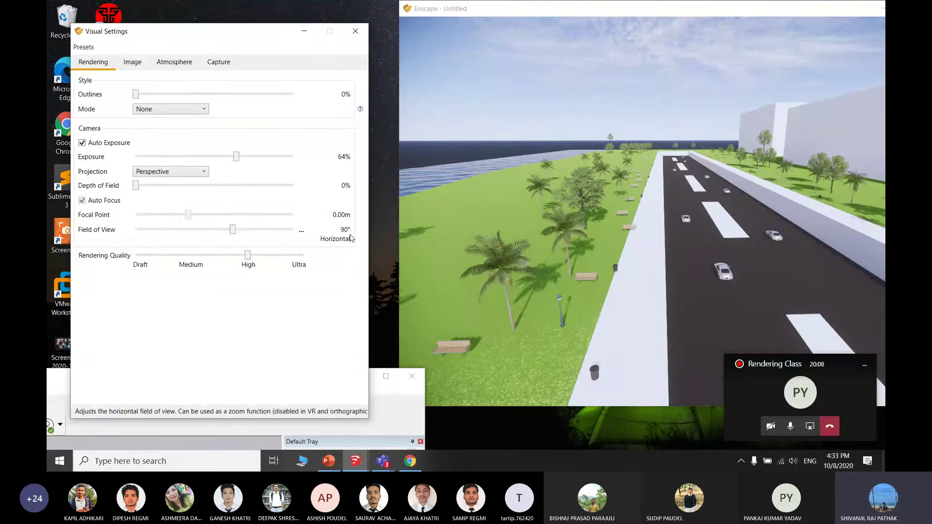
Step: Reposition the Visual Settings window nearer the live render, and toggle auto exposure off and back on
{"action": "left_click", "coordinate": [448, 235]}
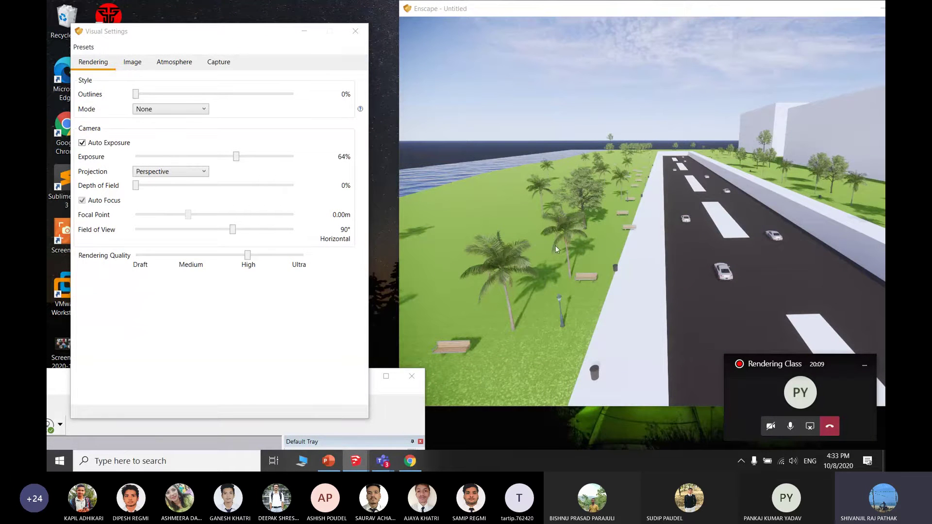
{"action": "left_click", "coordinate": [219, 201]}
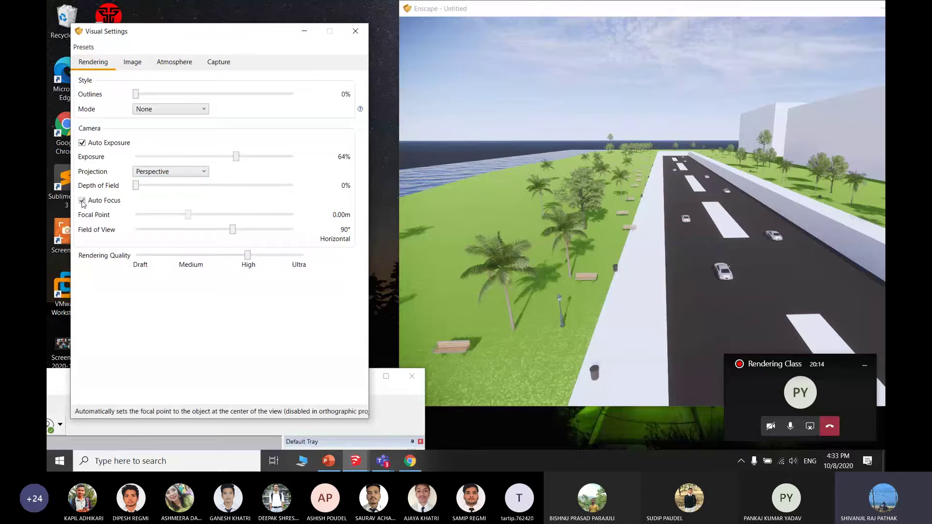
{"action": "left_click_drag", "start_coordinate": [178, 33], "coordinate": [226, 55]}
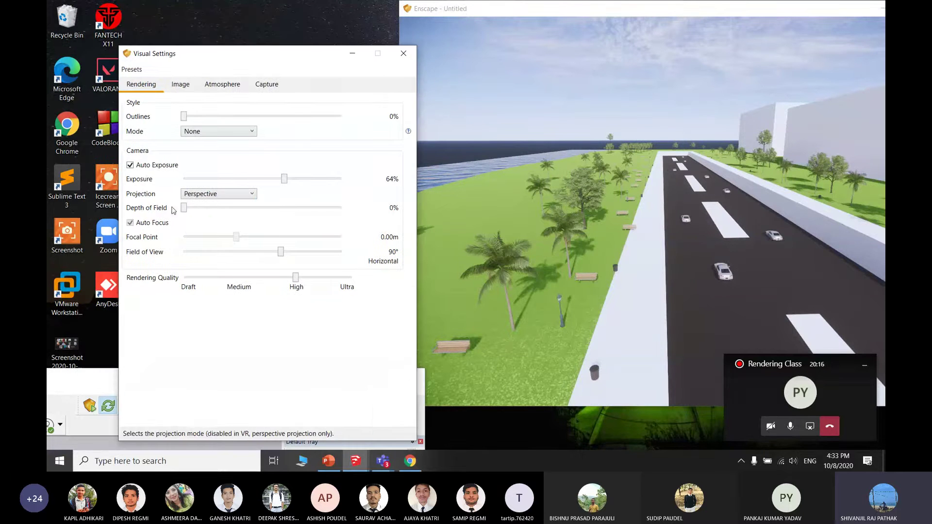
{"action": "left_click", "coordinate": [131, 165]}
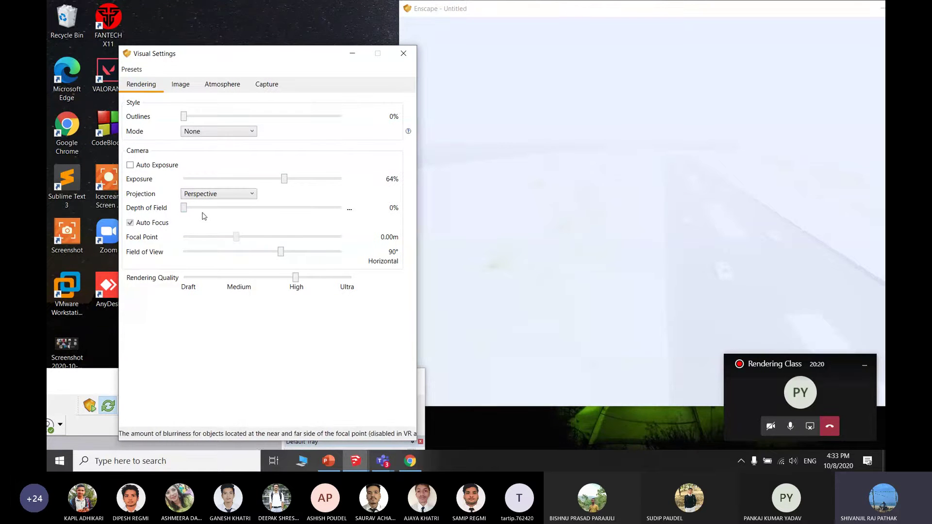
{"action": "left_click", "coordinate": [130, 165]}
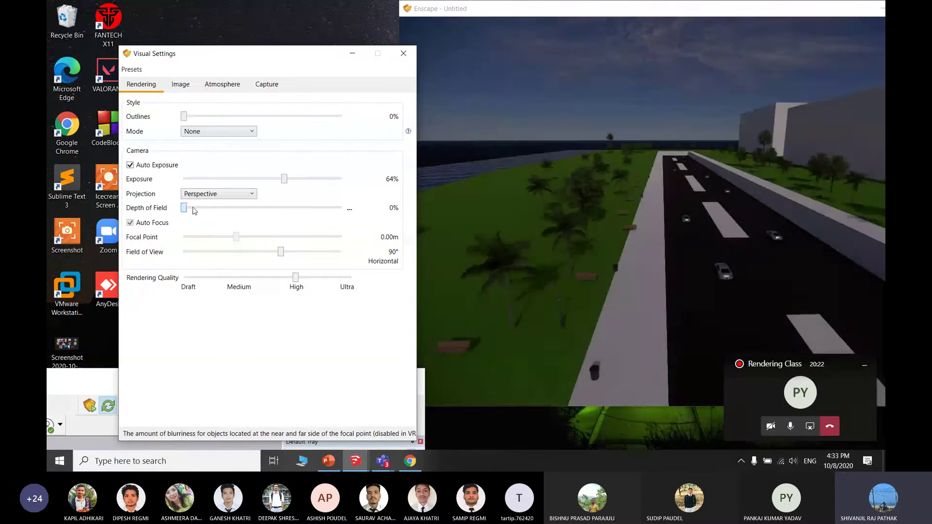
Step: Set the depth of field to 30%, try manual focal points of 2.00 m and 0.11 m, and re-enable auto focus
{"action": "left_click_drag", "start_coordinate": [184, 207], "coordinate": [252, 237]}
{"action": "left_click", "coordinate": [130, 222]}
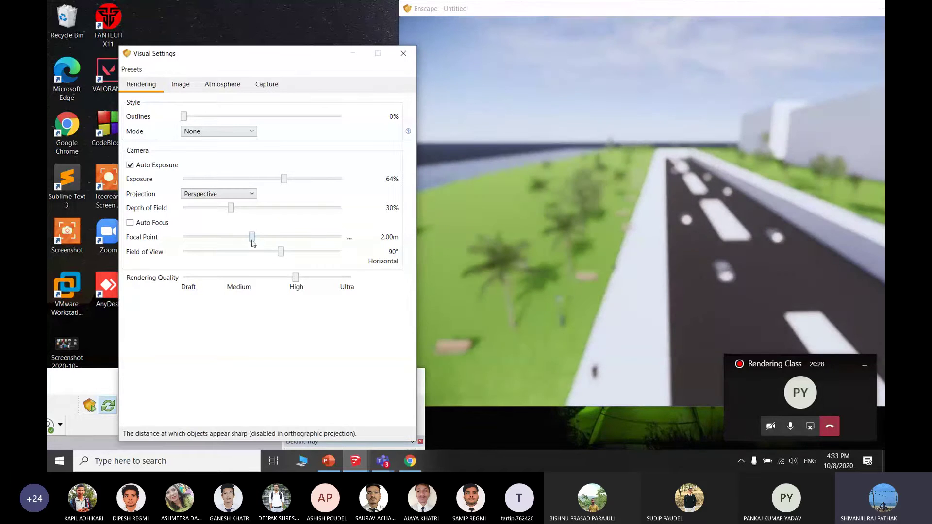
{"action": "left_click_drag", "start_coordinate": [252, 238], "coordinate": [186, 266]}
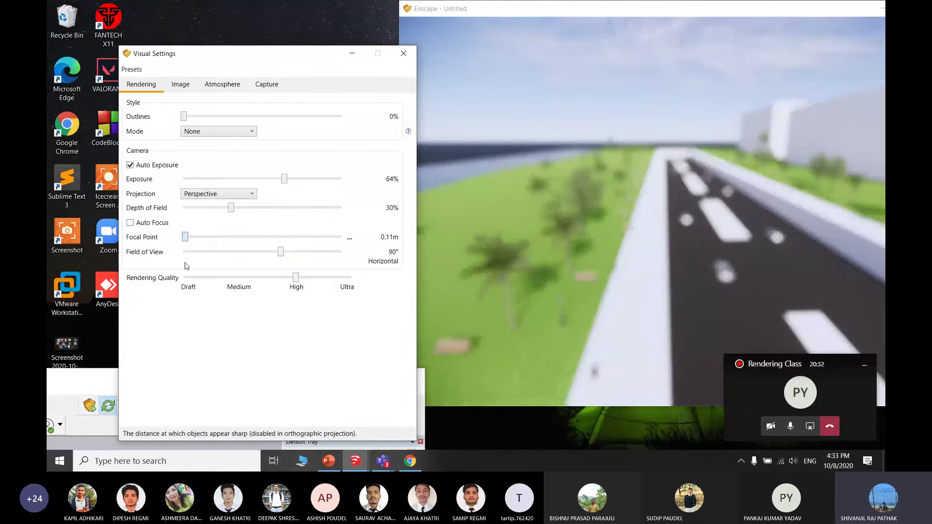
{"action": "left_click", "coordinate": [157, 223]}
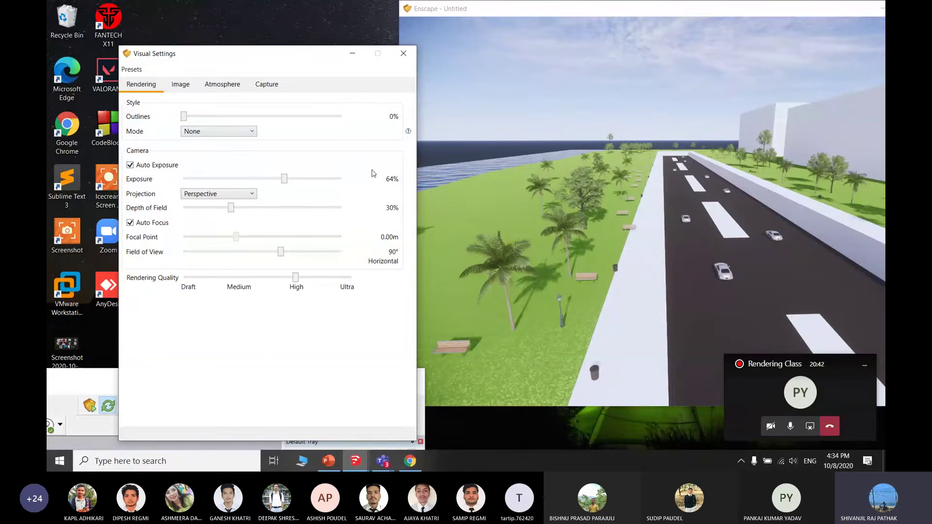
Step: Set image highlights to 41%, shadows to -82% and color temperature to 9391K, trying saturation at 200% and restoring it to 100%
{"action": "left_click", "coordinate": [180, 84]}
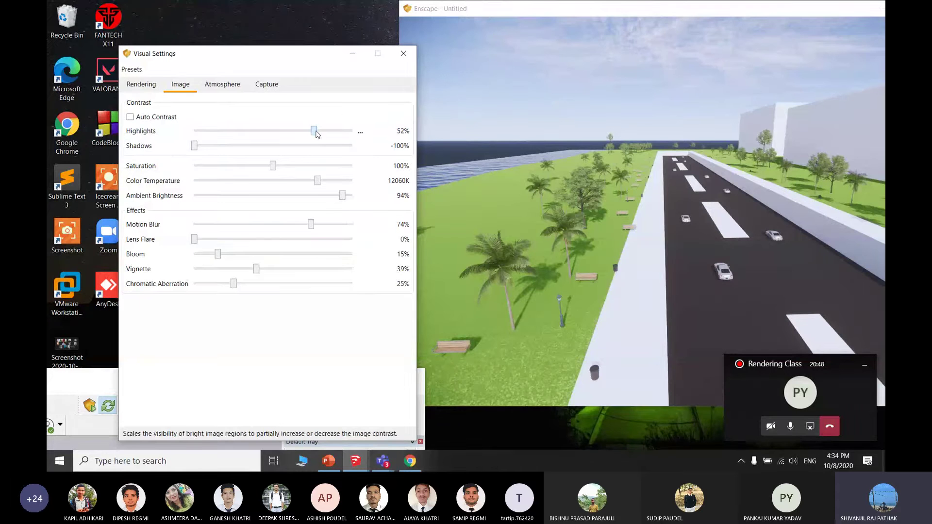
{"action": "left_click_drag", "start_coordinate": [316, 134], "coordinate": [209, 164]}
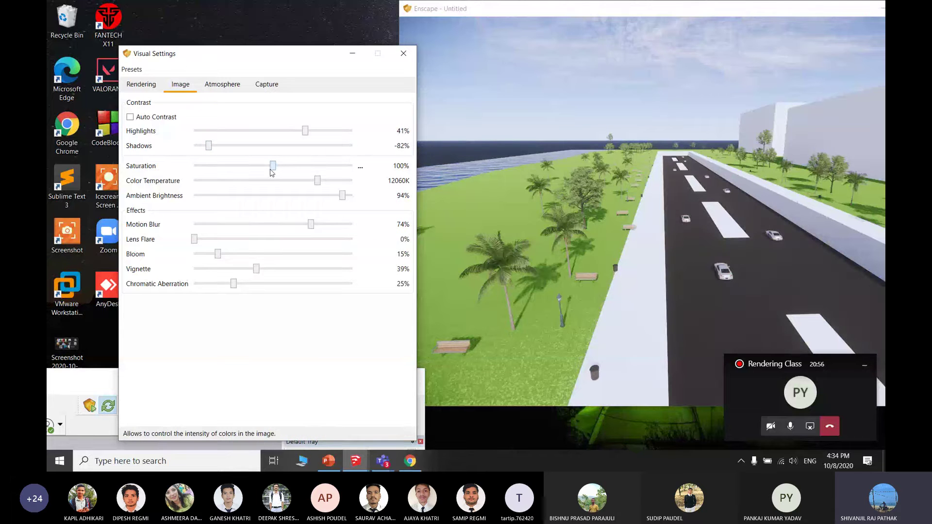
{"action": "left_click_drag", "start_coordinate": [271, 169], "coordinate": [354, 173]}
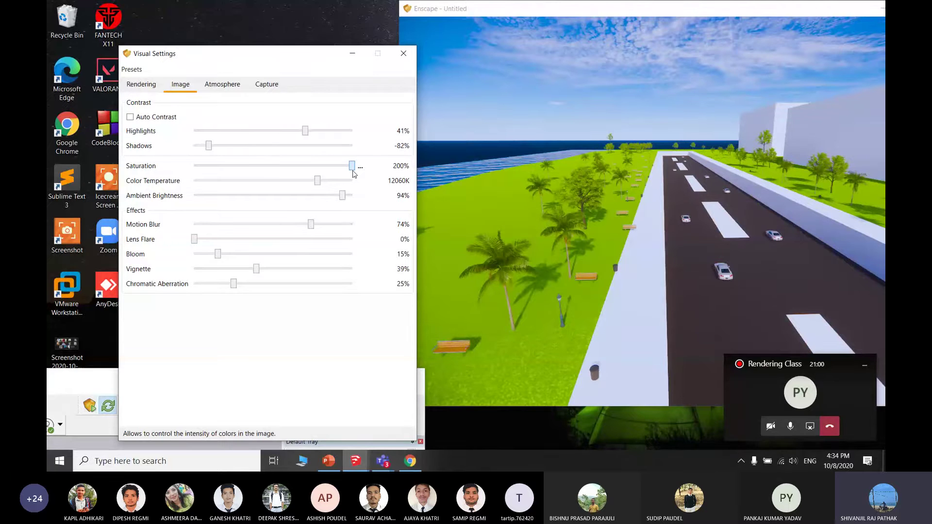
{"action": "left_click_drag", "start_coordinate": [352, 173], "coordinate": [286, 182]}
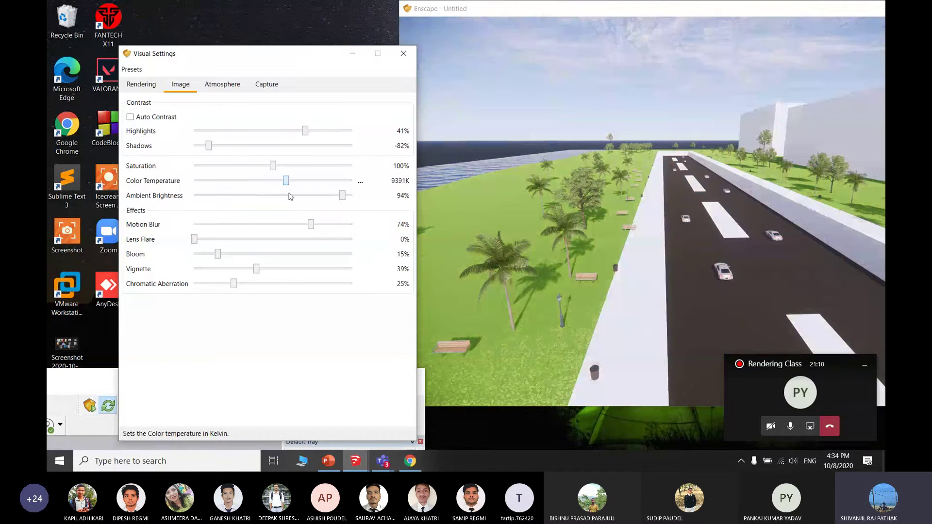
Step: Set both the ambient brightness and the motion blur of the image to 50%
{"action": "mouse_move", "coordinate": [342, 196]}
{"action": "left_mouse_down"}
{"action": "mouse_move", "coordinate": [198, 202]}
{"action": "mouse_move", "coordinate": [342, 209]}
{"action": "left_mouse_up"}
{"action": "double_click", "coordinate": [343, 196]}
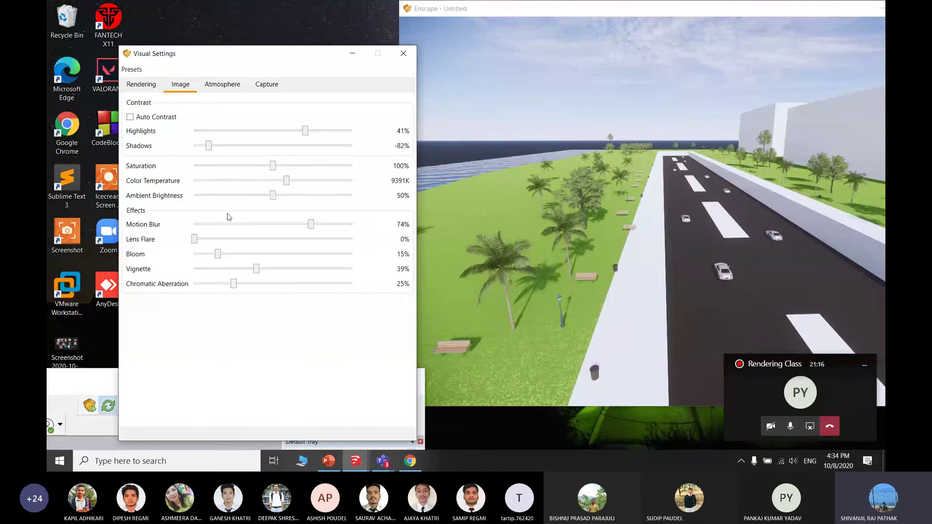
{"action": "mouse_move", "coordinate": [309, 227]}
{"action": "left_mouse_down"}
{"action": "mouse_move", "coordinate": [209, 230]}
{"action": "mouse_move", "coordinate": [312, 230]}
{"action": "mouse_move", "coordinate": [301, 234]}
{"action": "mouse_move", "coordinate": [315, 225]}
{"action": "left_mouse_up"}
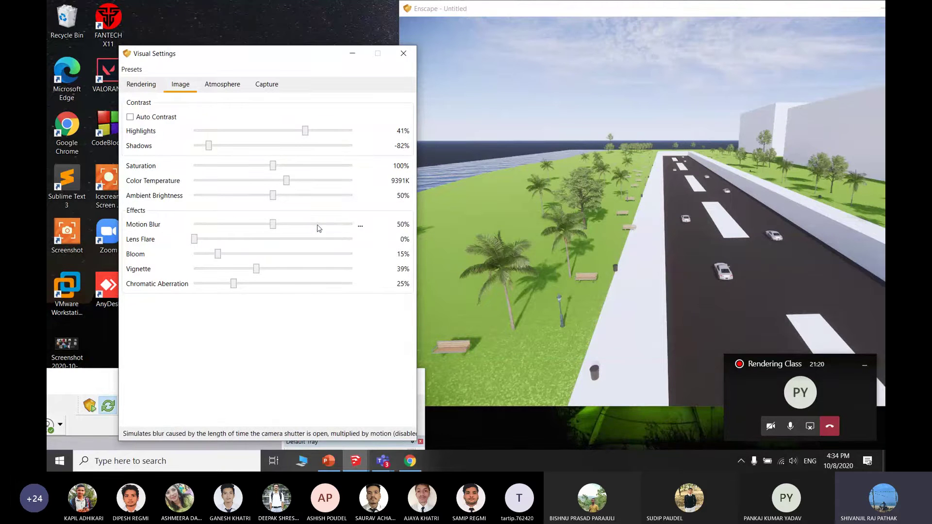
Step: Preview heavy fog at 92% intensity, remove it with 0%, and try other fog heights before restoring 70 m
{"action": "left_click", "coordinate": [222, 85]}
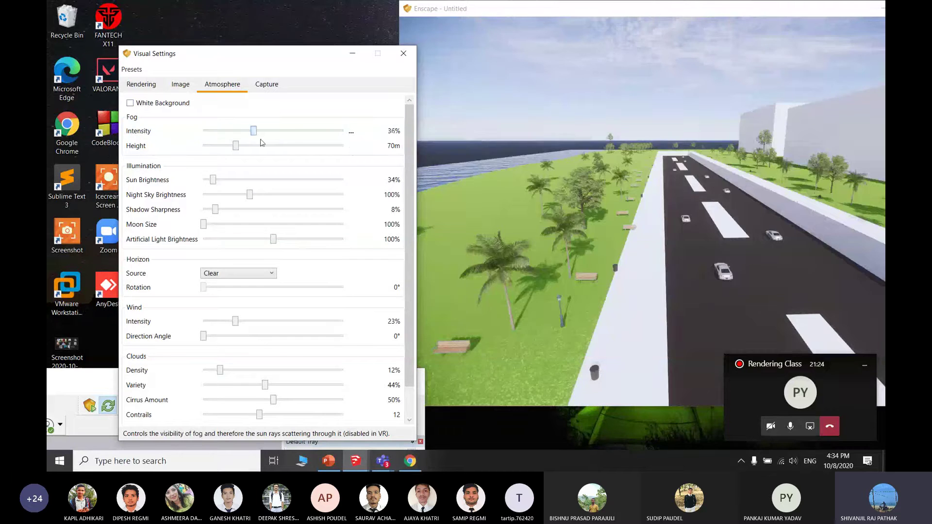
{"action": "left_click_drag", "start_coordinate": [261, 143], "coordinate": [347, 151]}
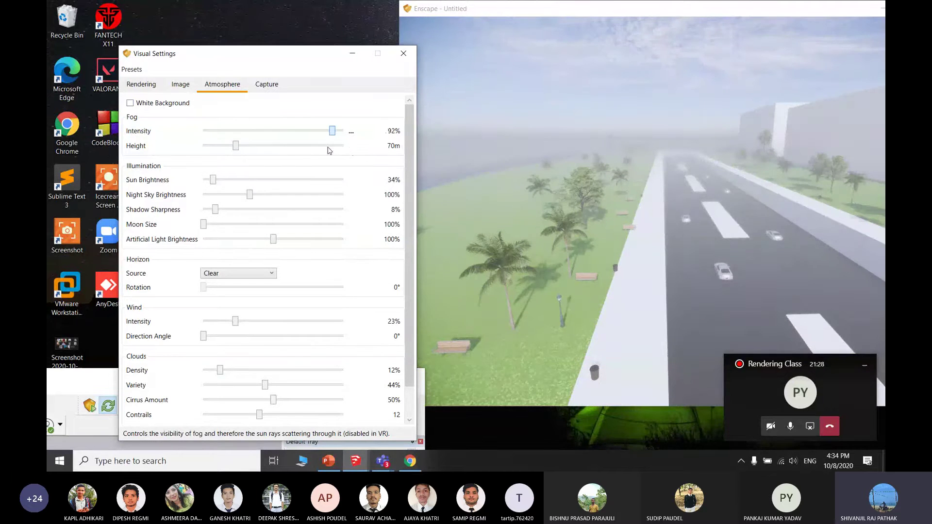
{"action": "left_click_drag", "start_coordinate": [329, 150], "coordinate": [202, 132]}
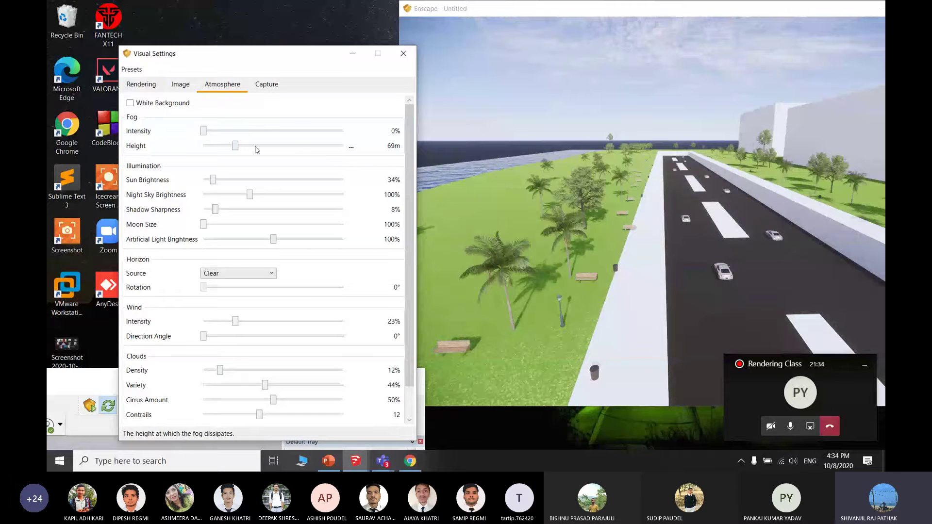
{"action": "left_click_drag", "start_coordinate": [237, 147], "coordinate": [310, 146]}
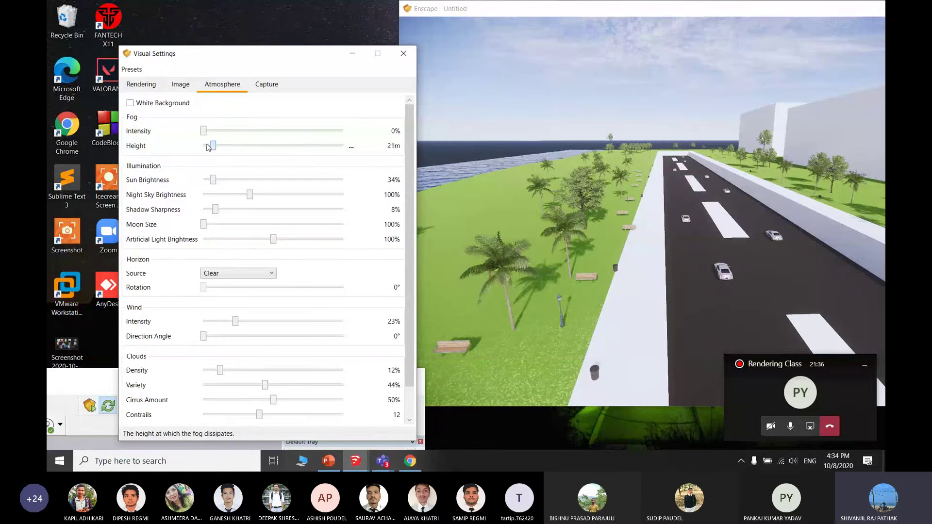
{"action": "left_click_drag", "start_coordinate": [209, 148], "coordinate": [230, 146]}
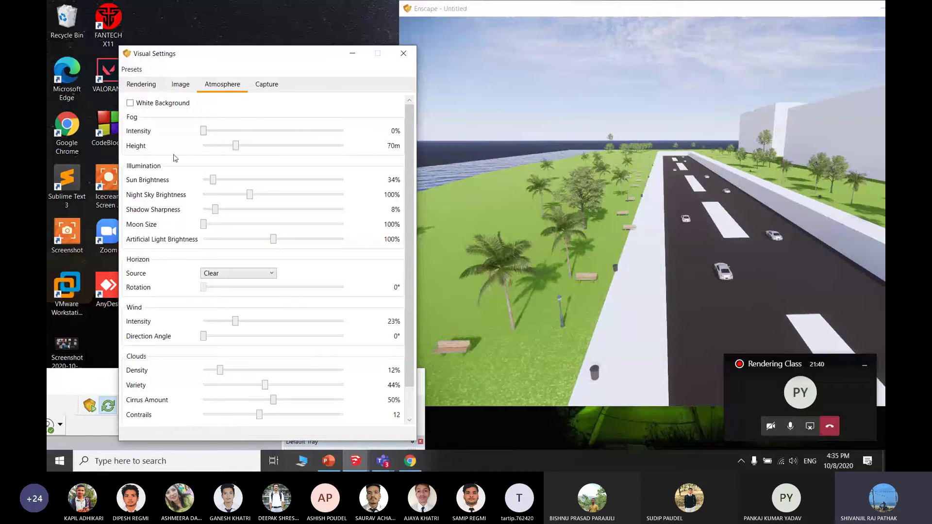
Step: Try the sun brightness at 0% on the road scene and set it to 82%
{"action": "mouse_move", "coordinate": [212, 180]}
{"action": "left_mouse_down"}
{"action": "mouse_move", "coordinate": [345, 181]}
{"action": "mouse_move", "coordinate": [357, 190]}
{"action": "mouse_move", "coordinate": [199, 181]}
{"action": "left_mouse_up"}
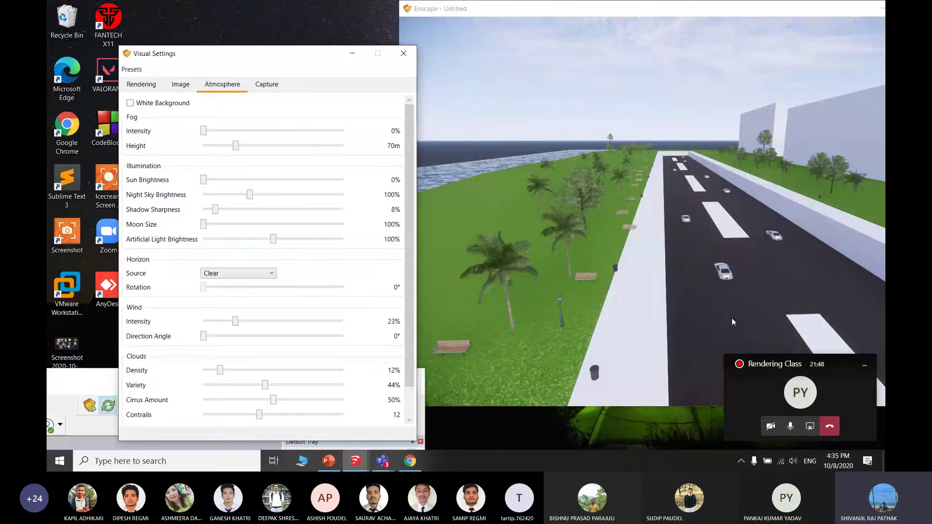
{"action": "left_click_drag", "start_coordinate": [733, 322], "coordinate": [626, 214]}
{"action": "right_click_drag", "start_coordinate": [747, 228], "coordinate": [256, 212]}
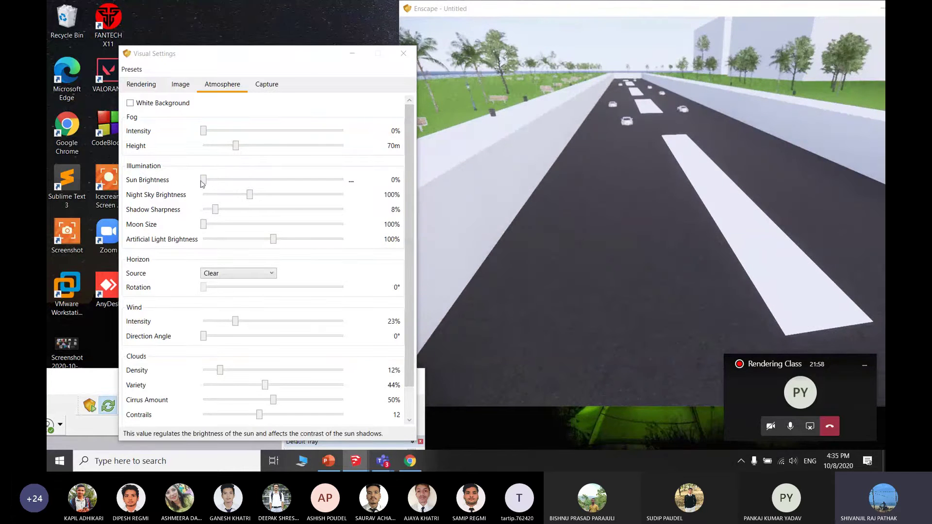
{"action": "left_click_drag", "start_coordinate": [234, 180], "coordinate": [225, 186]}
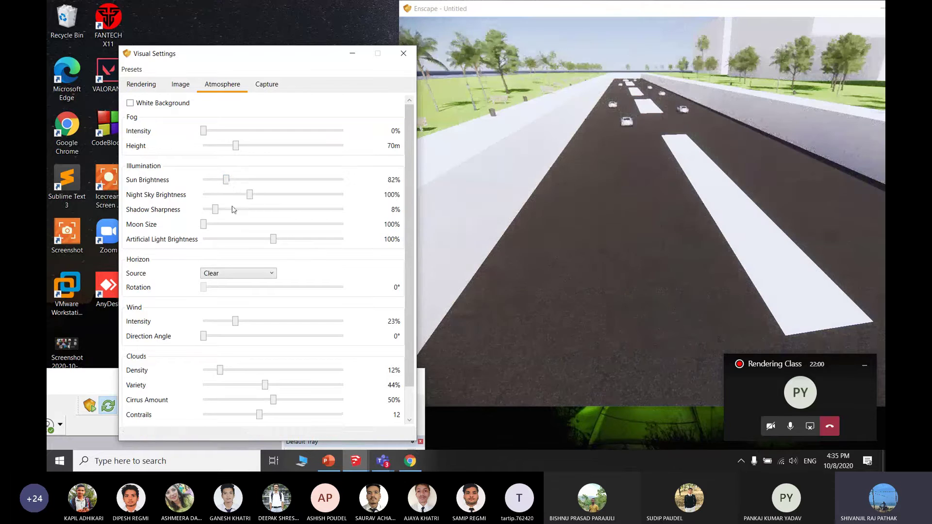
Step: Change the render's time of day to night, try the night sky brightness at 100%, and bring the time to low-sun daylight
{"action": "right_click_drag", "start_coordinate": [688, 160], "coordinate": [659, 147]}
{"action": "key", "text": "i"}
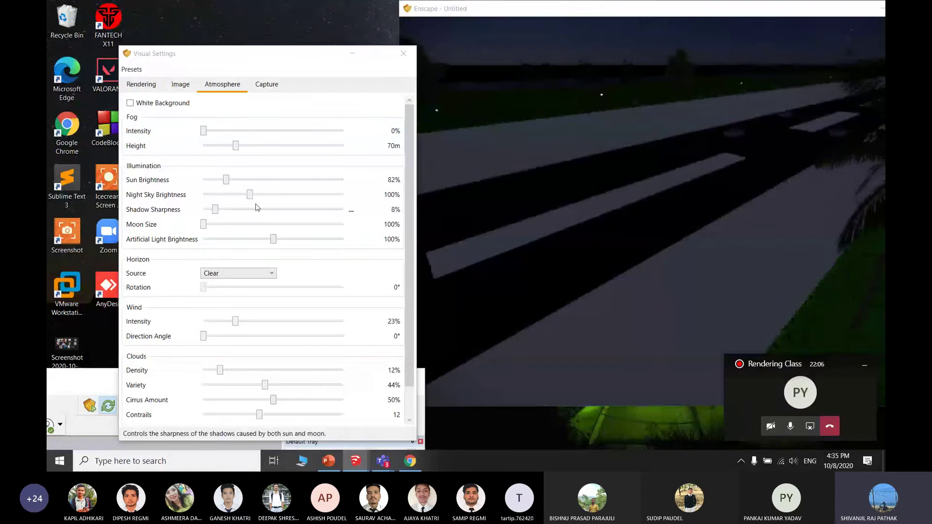
{"action": "left_click_drag", "start_coordinate": [250, 194], "coordinate": [344, 195]}
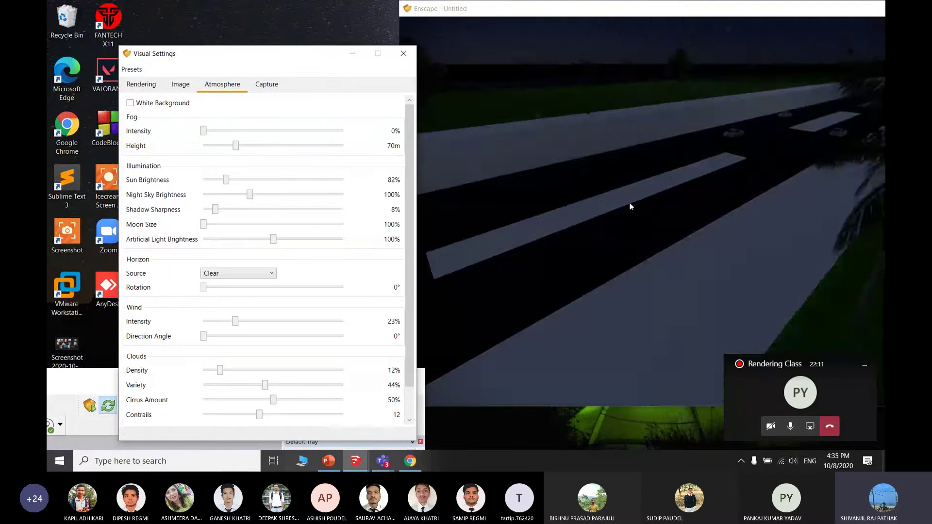
{"action": "right_click_drag", "start_coordinate": [632, 206], "coordinate": [582, 206]}
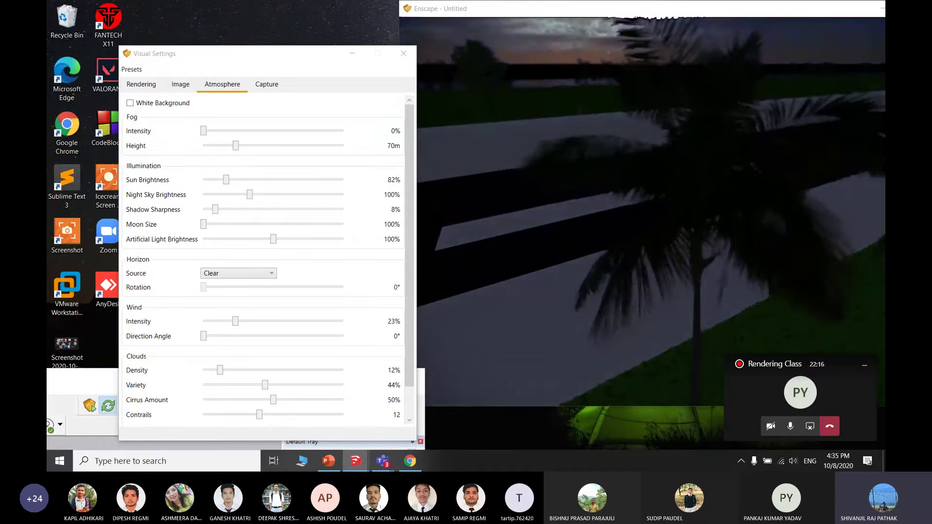
{"action": "right_click_drag", "start_coordinate": [520, 160], "coordinate": [558, 160], "text": "shift"}
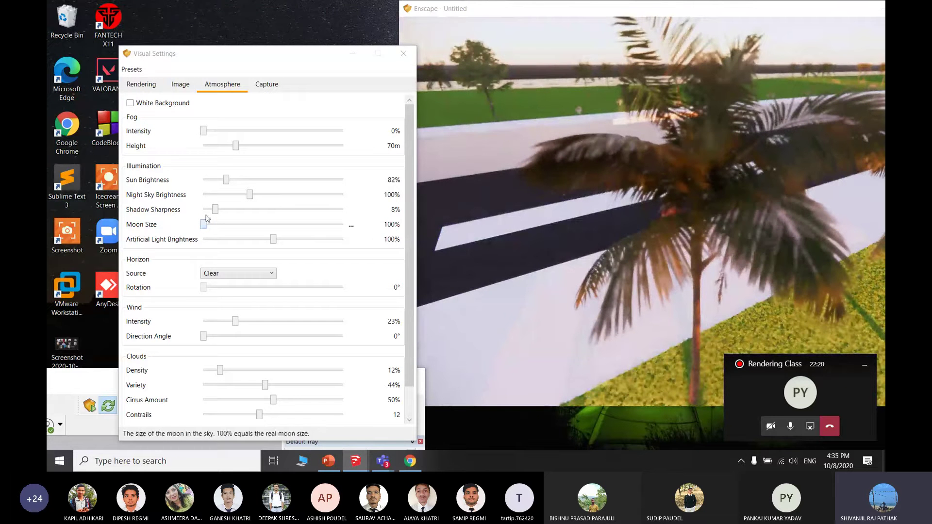
Step: Set the cloud density to 69%, variety to 95%, cirrus amount to 61% and contrails to 25
{"action": "scroll", "coordinate": [529, 191], "scroll_direction": "down", "scroll_amount": 5}
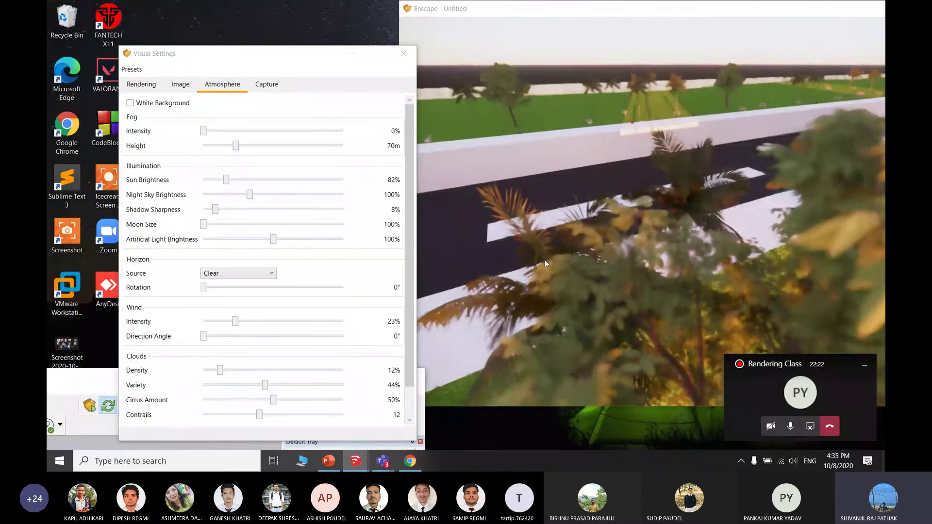
{"action": "scroll", "coordinate": [613, 274], "scroll_direction": "down", "scroll_amount": 5}
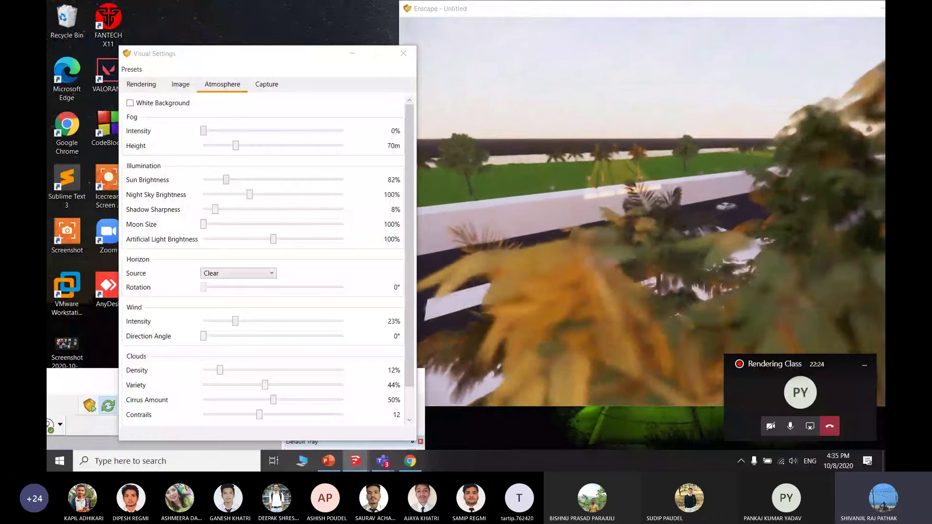
{"action": "mouse_move", "coordinate": [614, 274]}
{"action": "left_mouse_down"}
{"action": "mouse_move", "coordinate": [655, 236]}
{"action": "mouse_move", "coordinate": [604, 286]}
{"action": "mouse_move", "coordinate": [619, 288]}
{"action": "left_mouse_up"}
{"action": "key", "text": "a"}
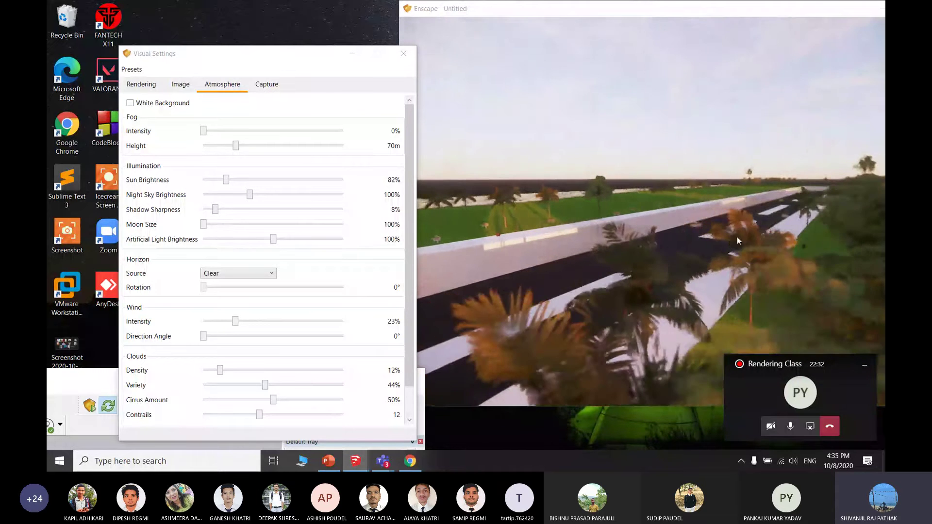
{"action": "left_click_drag", "start_coordinate": [739, 241], "coordinate": [633, 273]}
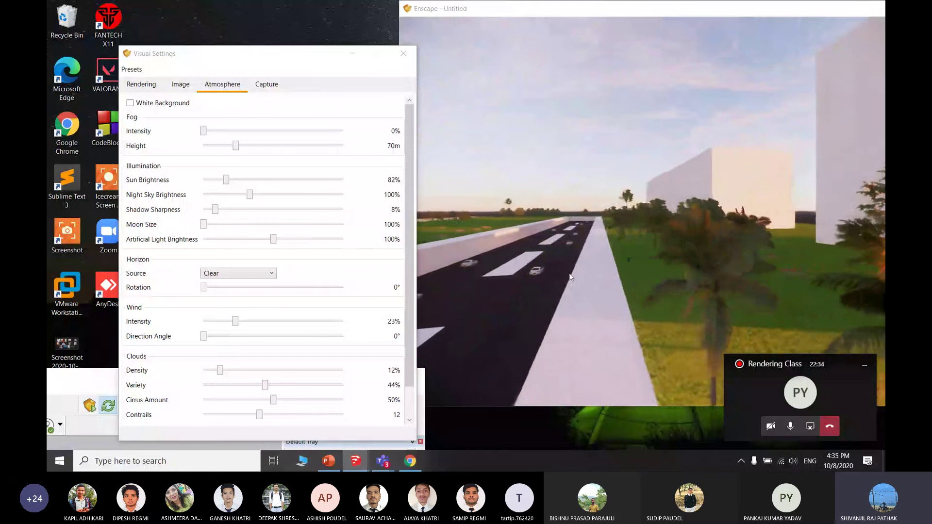
{"action": "mouse_move", "coordinate": [273, 240]}
{"action": "left_mouse_down"}
{"action": "mouse_move", "coordinate": [286, 240]}
{"action": "mouse_move", "coordinate": [273, 246]}
{"action": "left_mouse_up"}
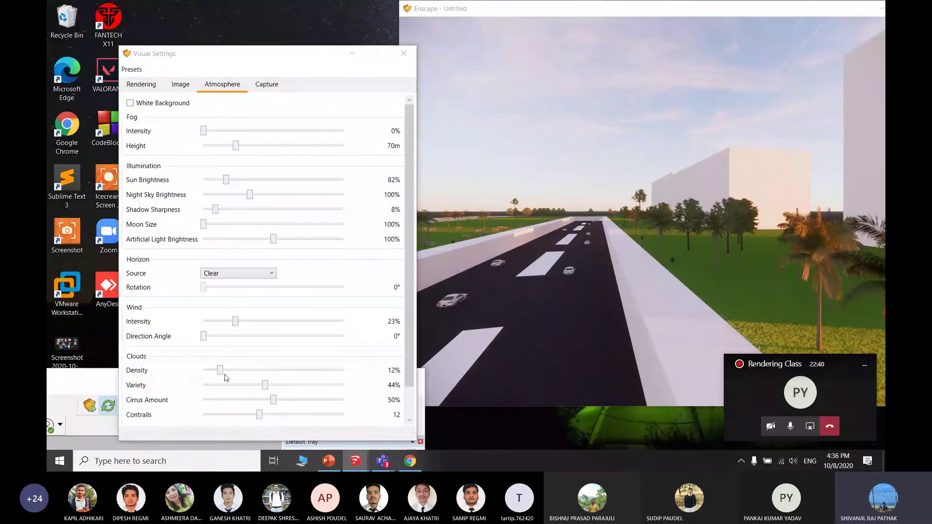
{"action": "left_click_drag", "start_coordinate": [221, 376], "coordinate": [337, 386]}
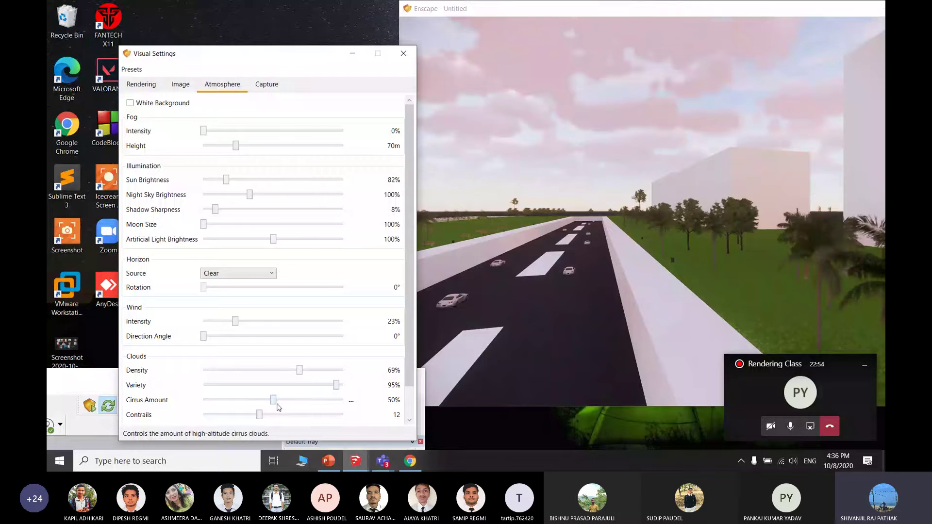
{"action": "left_click_drag", "start_coordinate": [311, 401], "coordinate": [342, 404]}
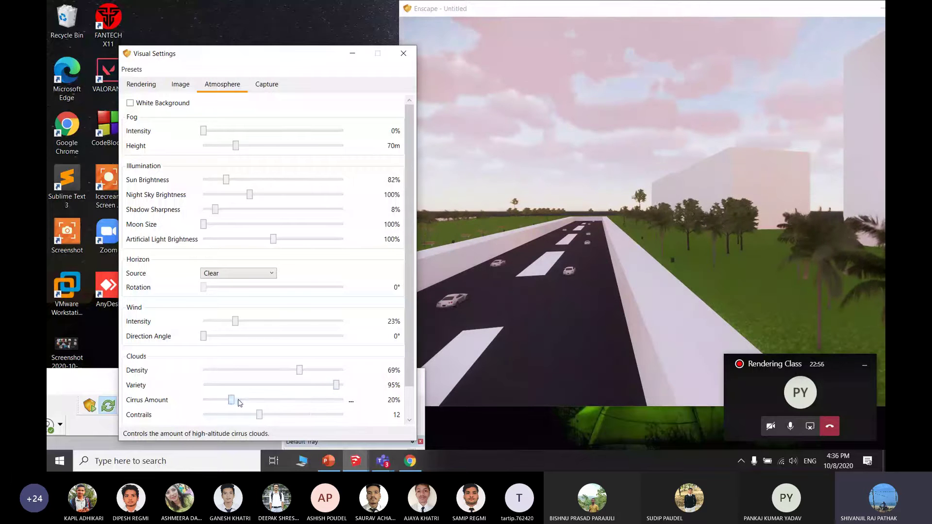
{"action": "left_click_drag", "start_coordinate": [265, 408], "coordinate": [264, 410]}
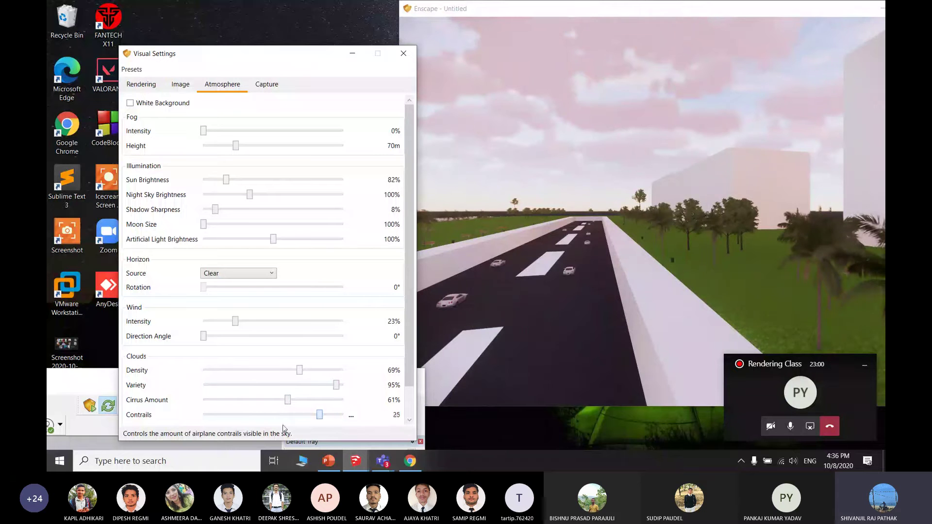
Step: Review the Capture settings and the available image file formats, keeping Portable Network Graphics, and close Visual Settings
{"action": "left_click", "coordinate": [266, 85]}
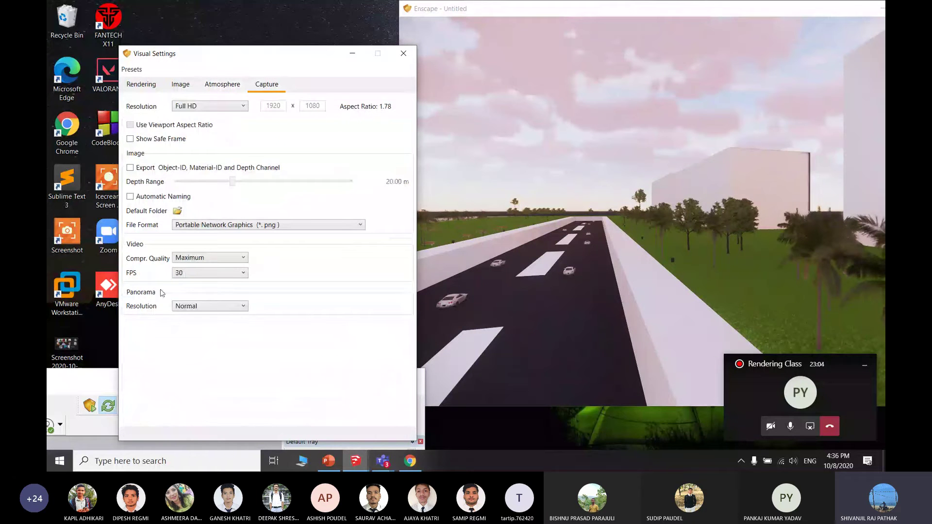
{"action": "left_click", "coordinate": [266, 226]}
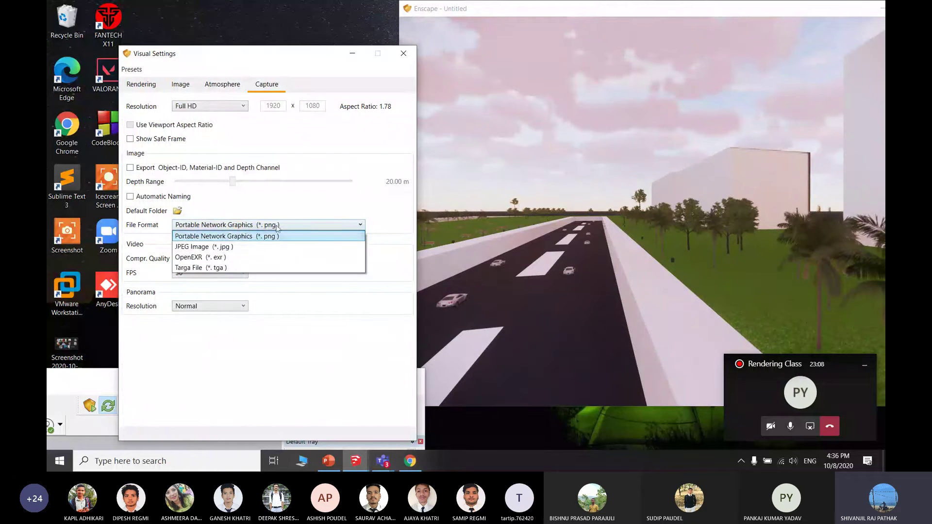
{"action": "left_click", "coordinate": [299, 227]}
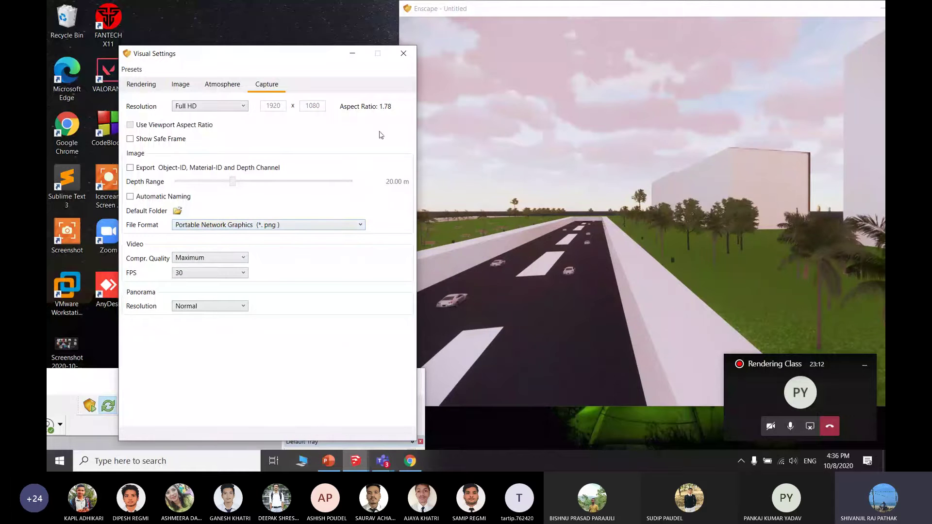
{"action": "left_click", "coordinate": [140, 85]}
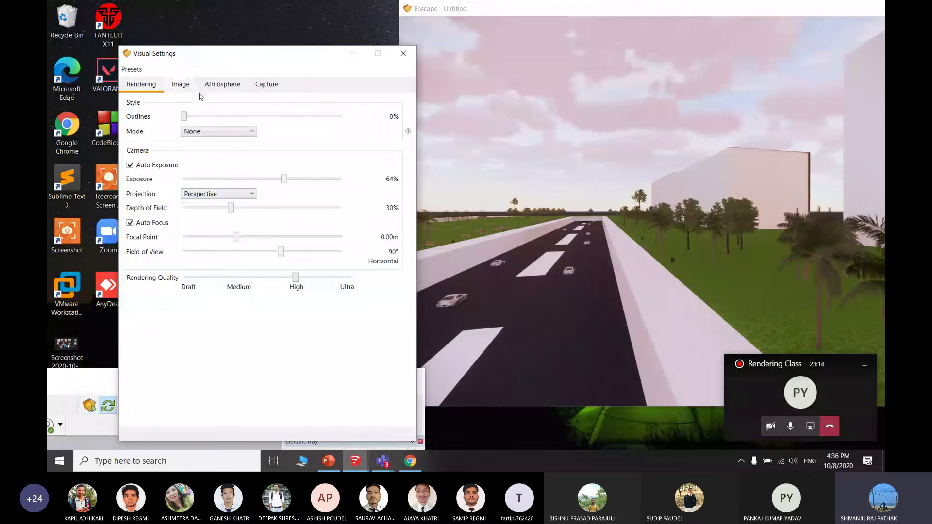
{"action": "left_click", "coordinate": [403, 55]}
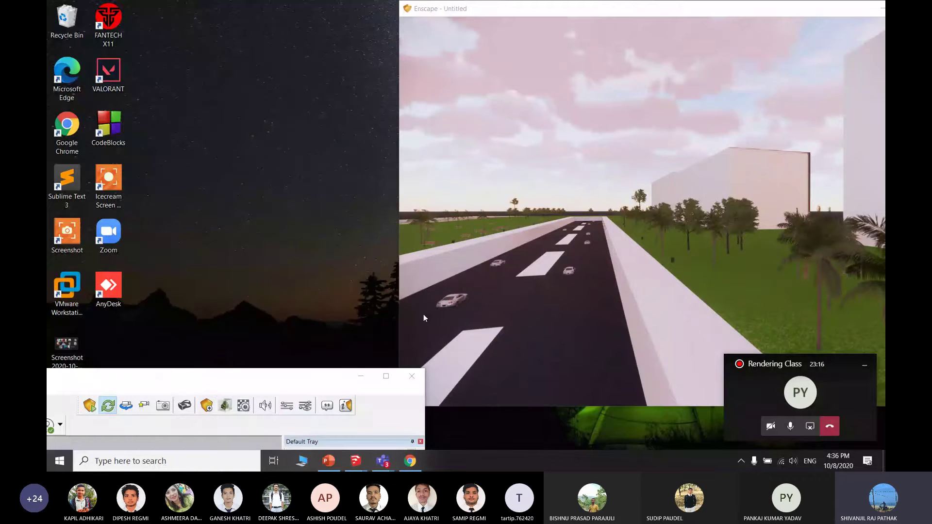
Step: Move the SketchUp and Enscape windows apart and maximize the Enscape render window
{"action": "mouse_move", "coordinate": [303, 382]}
{"action": "left_mouse_down"}
{"action": "mouse_move", "coordinate": [304, 290]}
{"action": "mouse_move", "coordinate": [367, 138]}
{"action": "left_mouse_up"}
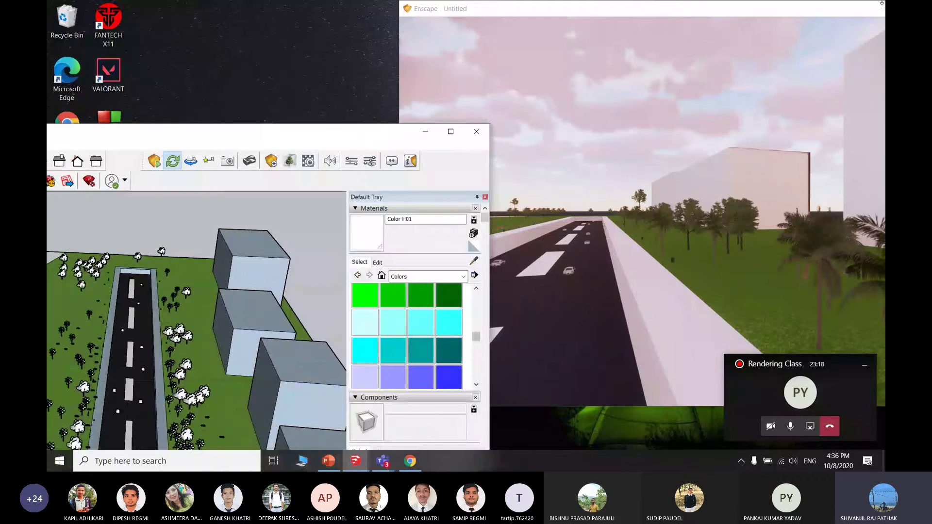
{"action": "left_click_drag", "start_coordinate": [786, 13], "coordinate": [681, 20]}
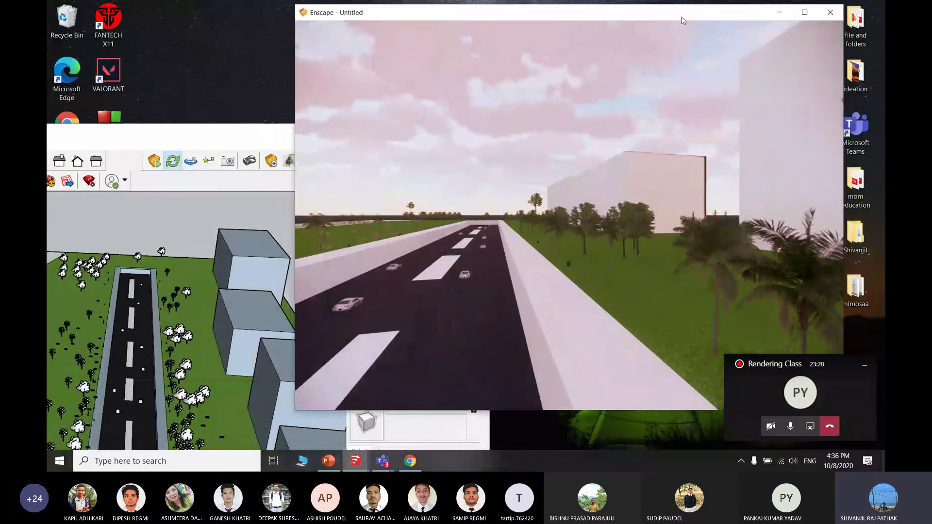
{"action": "left_click", "coordinate": [804, 13]}
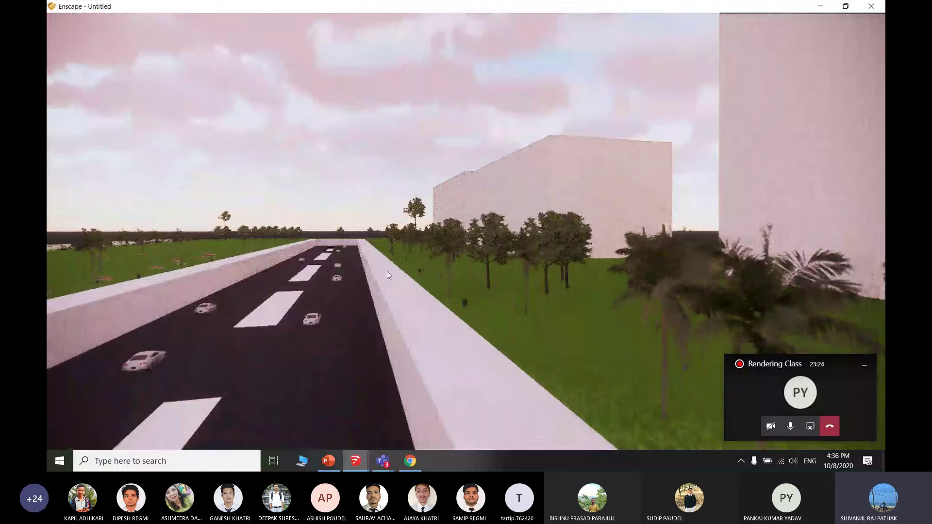
Step: Raise the render camera above the road and change the time of day to brighter daylight
{"action": "right_click_drag", "start_coordinate": [353, 274], "coordinate": [284, 295]}
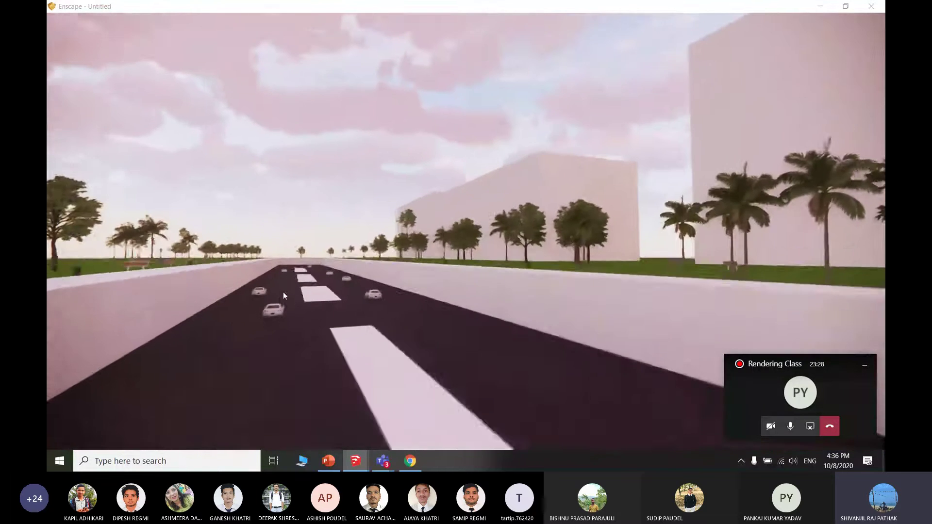
{"action": "key", "text": "e"}
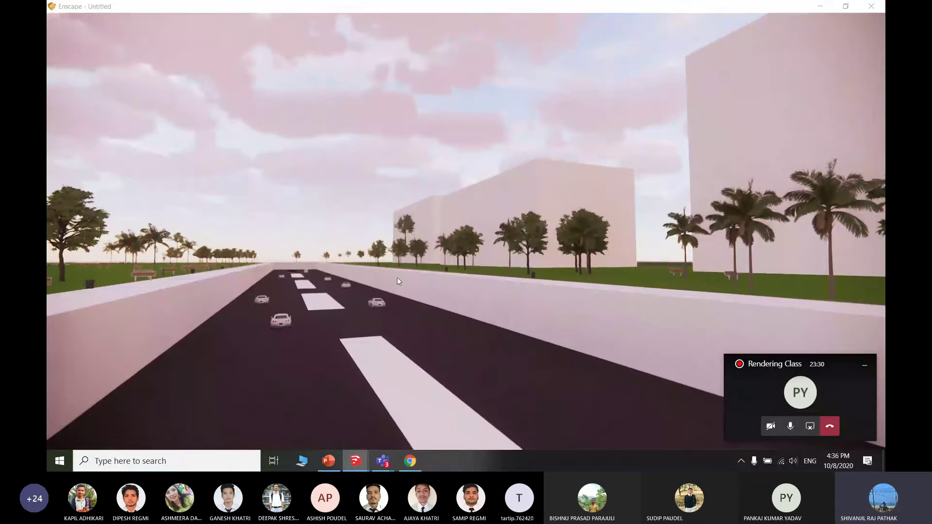
{"action": "right_click_drag", "start_coordinate": [361, 252], "coordinate": [348, 268]}
{"action": "key", "text": "a"}
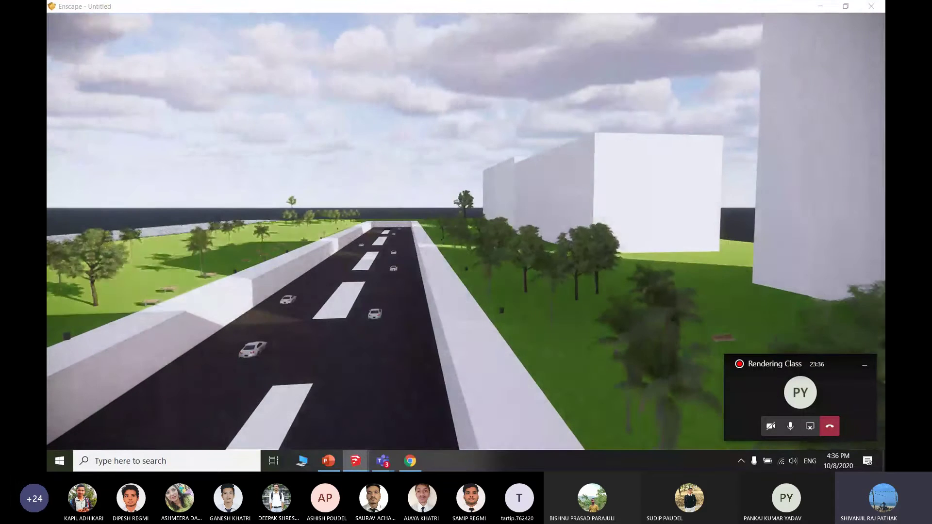
{"action": "right_click_drag", "start_coordinate": [311, 291], "coordinate": [328, 281]}
{"action": "key", "text": "a"}
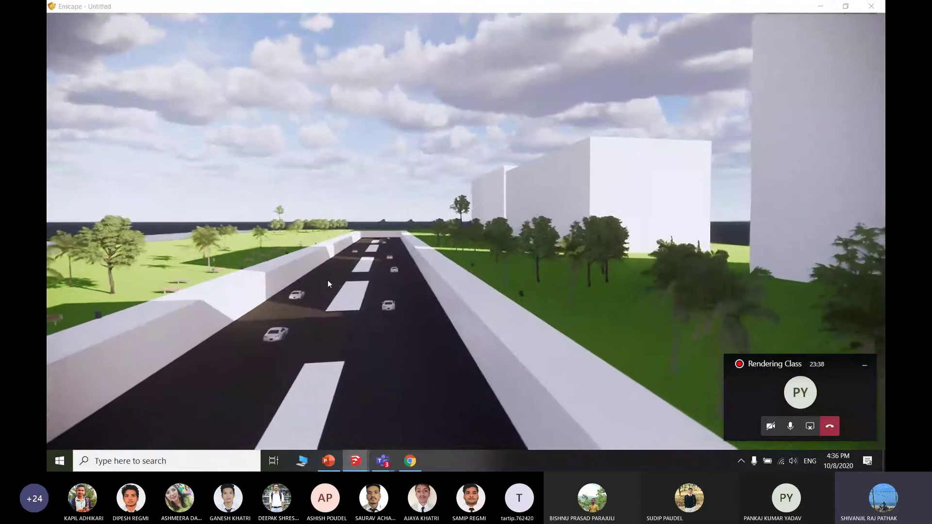
Step: Frame the render view along the road between the two side walls, with the lane markings near the centre
{"action": "key", "text": "a"}
{"action": "key", "text": "d"}
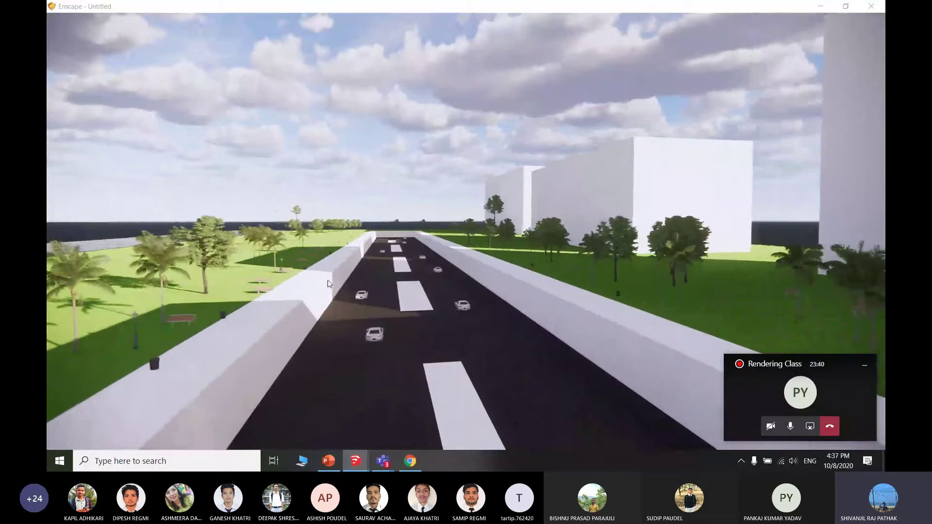
{"action": "mouse_move", "coordinate": [328, 281]}
{"action": "right_mouse_down"}
{"action": "mouse_move", "coordinate": [340, 253]}
{"action": "mouse_move", "coordinate": [344, 347]}
{"action": "mouse_move", "coordinate": [296, 330]}
{"action": "mouse_move", "coordinate": [340, 272]}
{"action": "right_mouse_up"}
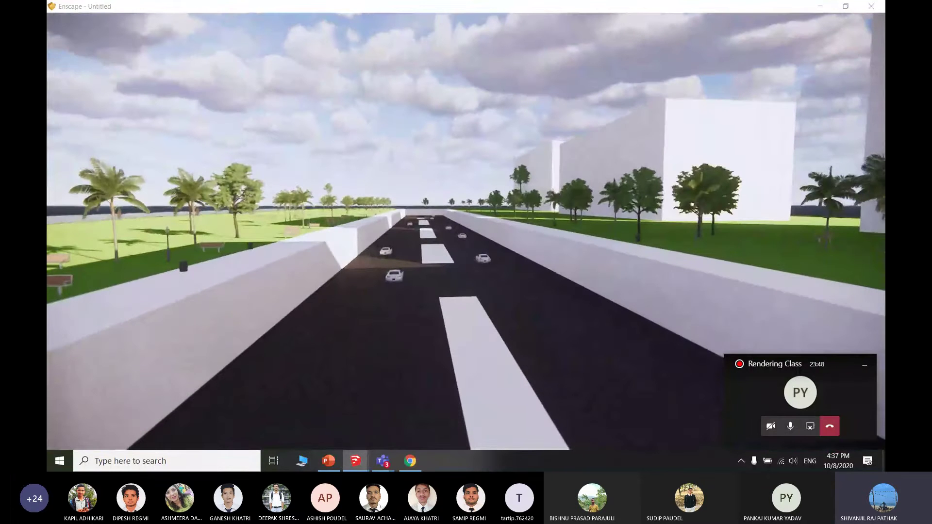
{"action": "key", "text": "d"}
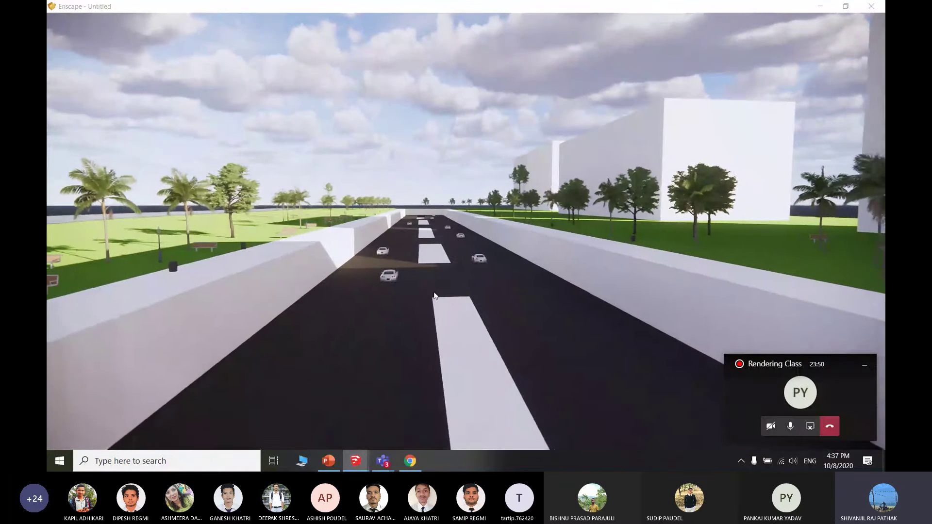
{"action": "right_click_drag", "start_coordinate": [417, 361], "coordinate": [416, 348]}
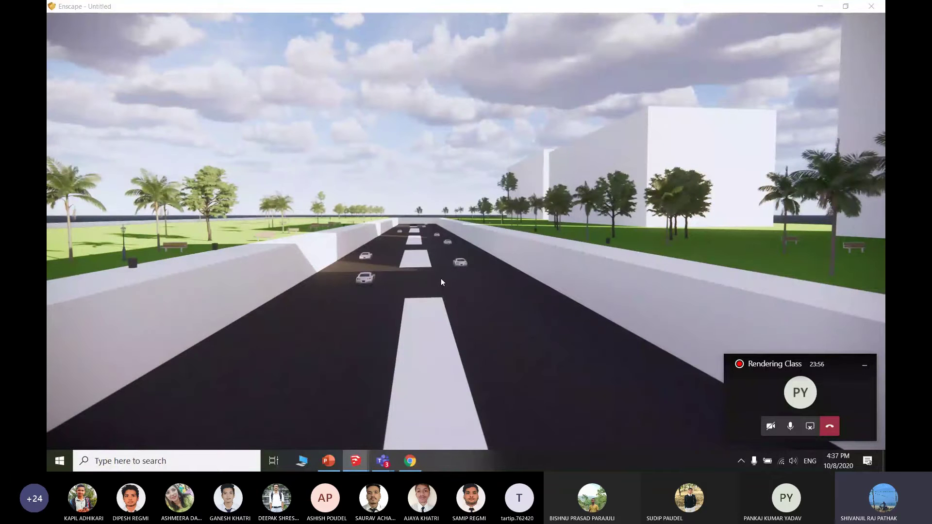
Step: Try other times of day on the framed road view and return to the bright daylight
{"action": "right_click_drag", "start_coordinate": [441, 278], "coordinate": [475, 278], "text": "shift"}
{"action": "key", "text": "u"}
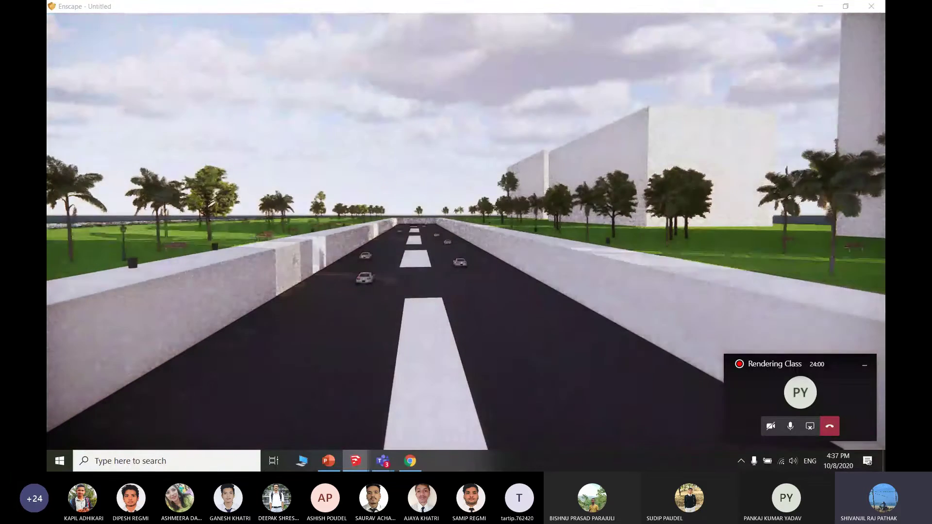
{"action": "key", "text": "u"}
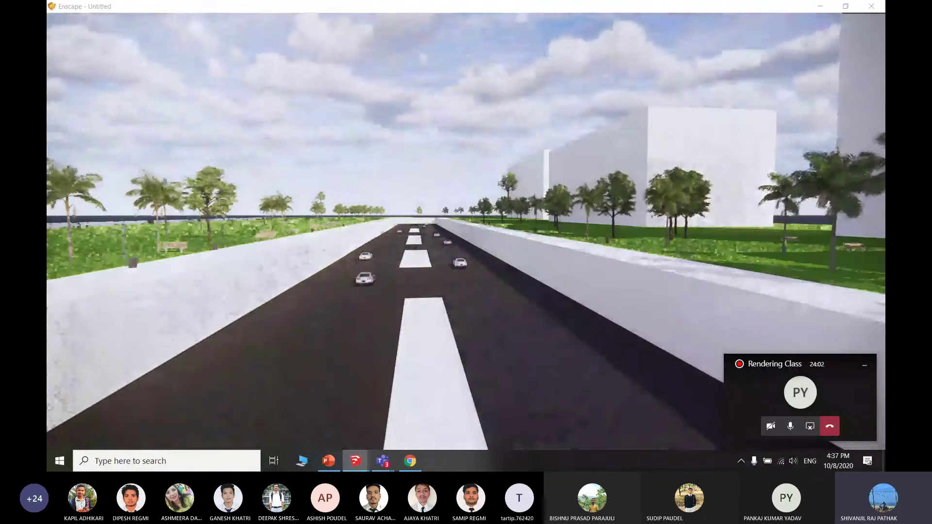
{"action": "key", "text": "i"}
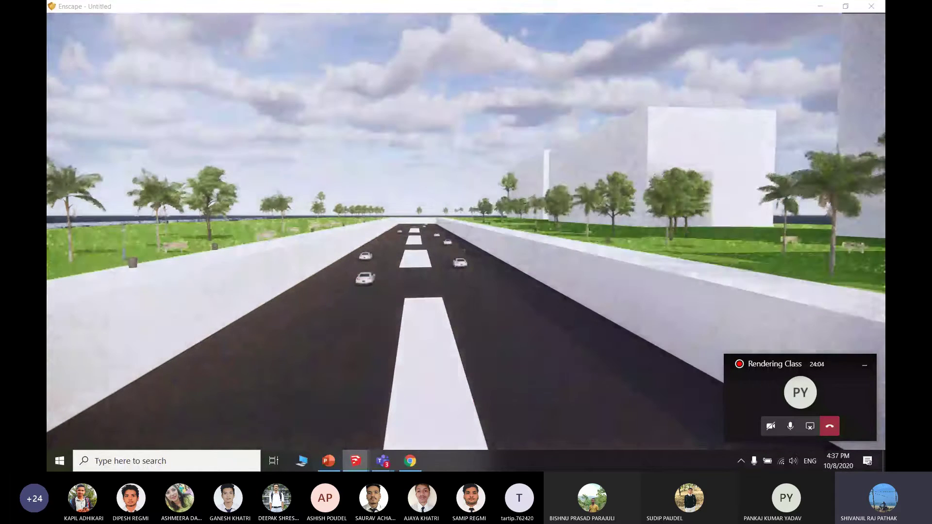
{"action": "key", "text": "i"}
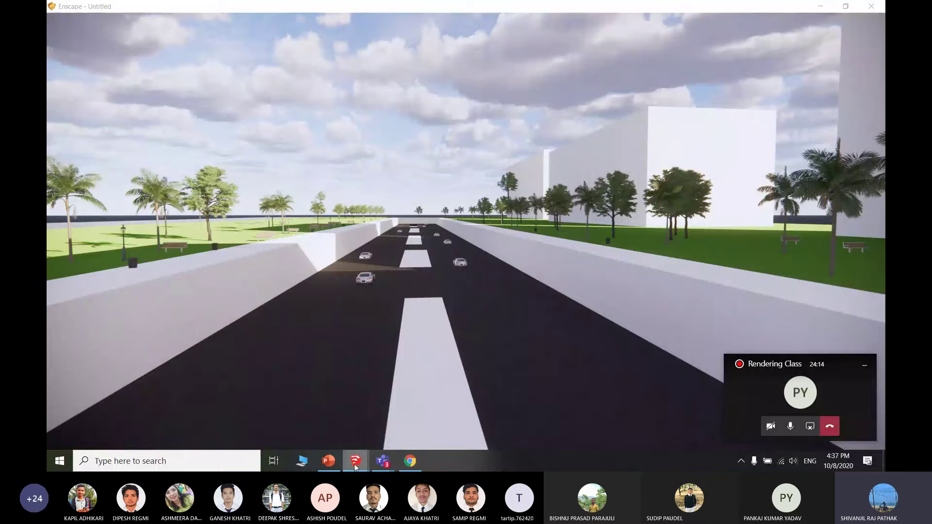
Step: Switch to SketchUp, maximize its window and show the Enscape Capturing toolbar
{"action": "mouse_move", "coordinate": [355, 466]}
{"action": "left_click", "coordinate": [293, 408]}
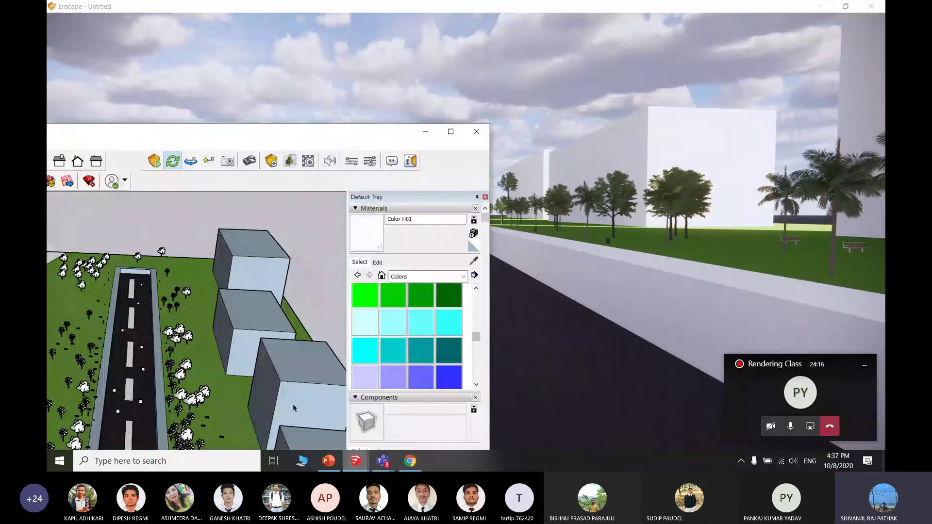
{"action": "left_click", "coordinate": [451, 132]}
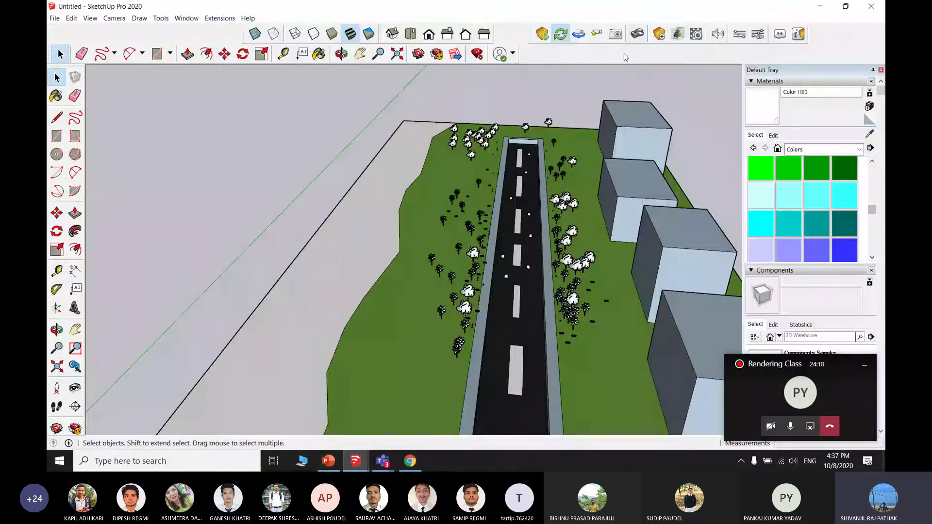
{"action": "right_click", "coordinate": [626, 55]}
{"action": "left_click", "coordinate": [670, 167]}
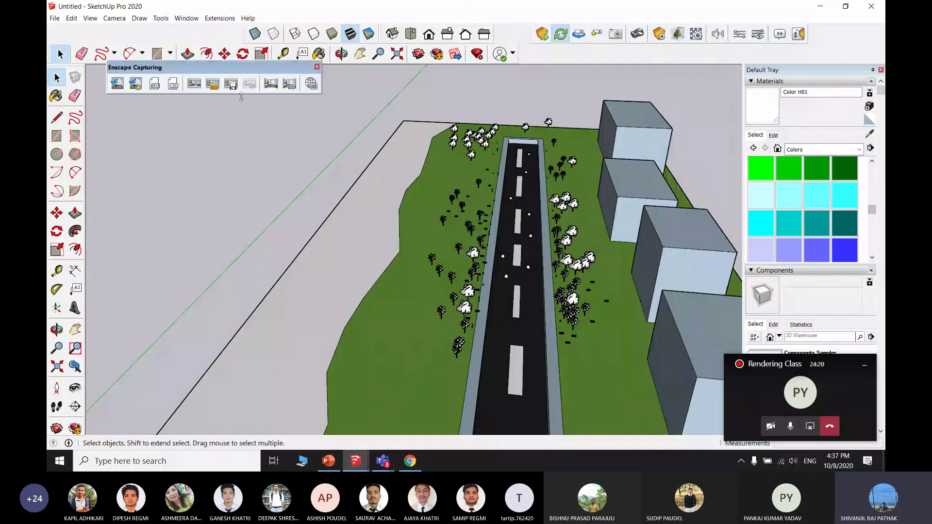
Step: Export an Enscape screenshot of the road view to the Desktop as a PNG named "rendered img" and watch its rendering progress
{"action": "left_click", "coordinate": [117, 85]}
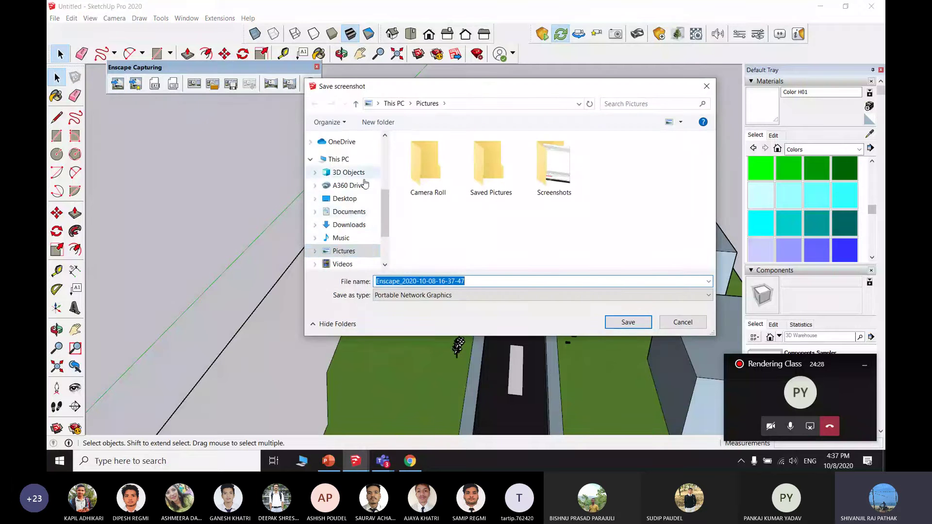
{"action": "left_click", "coordinate": [346, 198]}
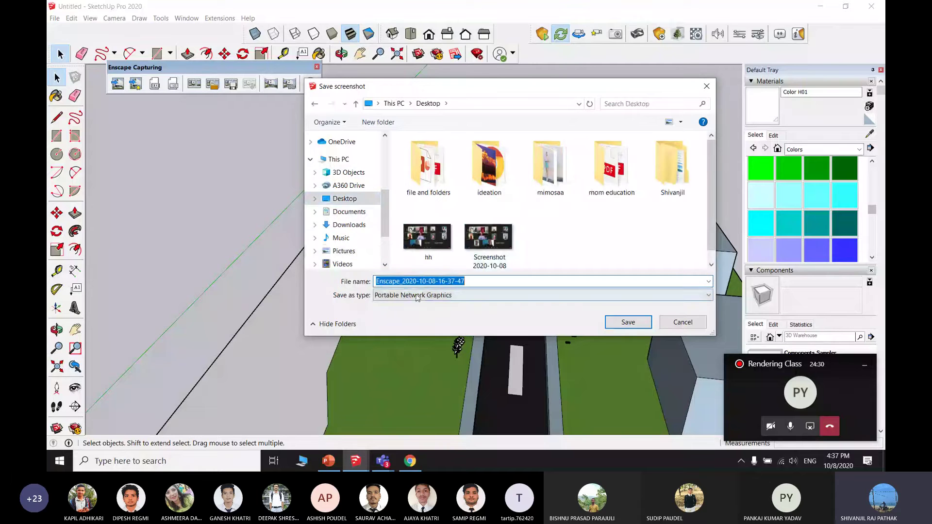
{"action": "key", "text": "BackSpace"}
{"action": "key", "text": "BackSpace"}
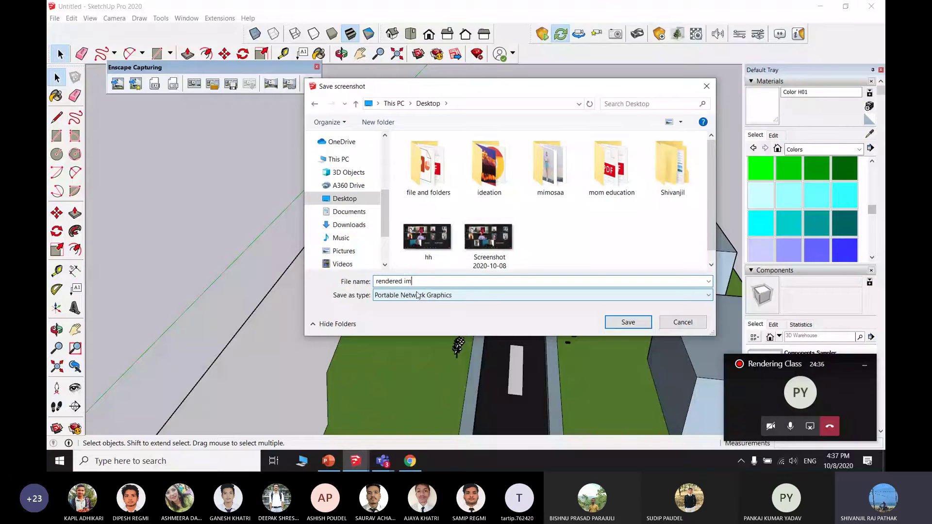
{"action": "left_click", "coordinate": [628, 322]}
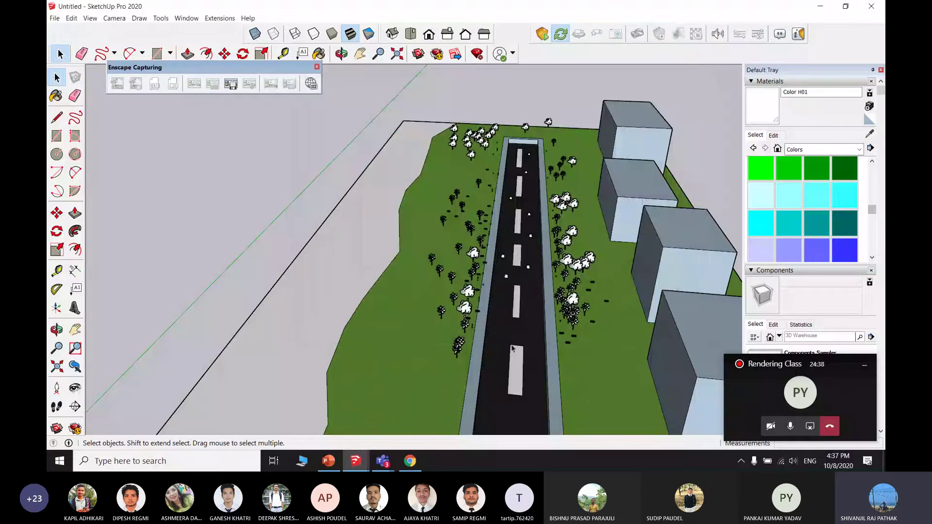
{"action": "left_click", "coordinate": [357, 464]}
{"action": "left_click", "coordinate": [423, 413]}
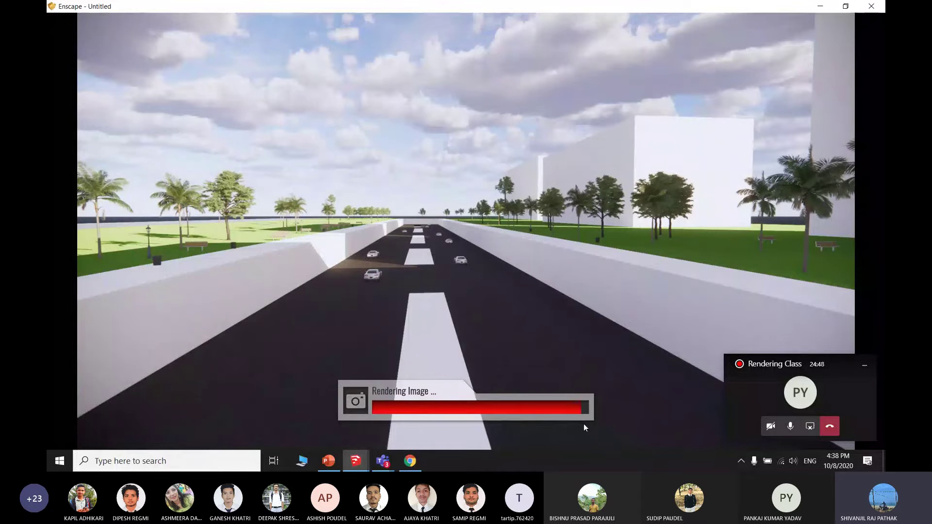
Step: Go to the desktop, inspect the "rendered img" picture in Photos, close it and return to SketchUp
{"action": "left_click", "coordinate": [819, 7]}
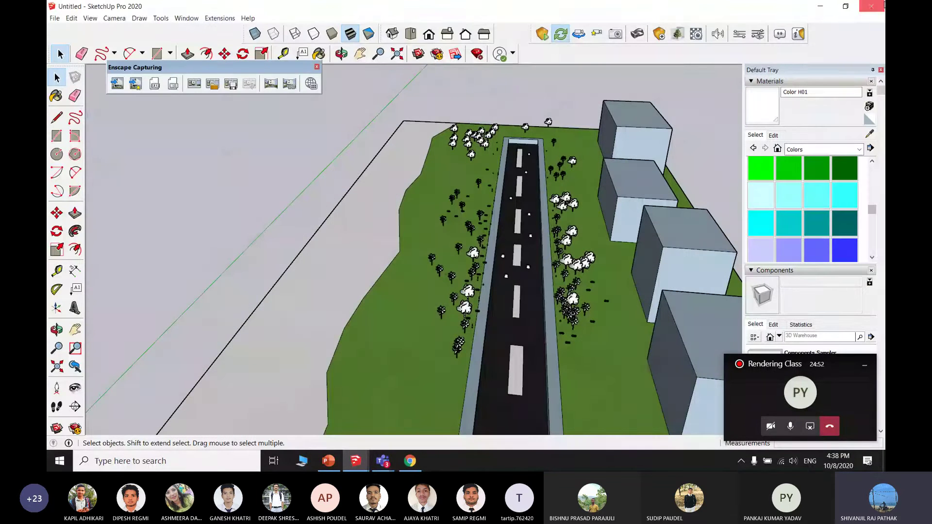
{"action": "left_click", "coordinate": [820, 6]}
{"action": "right_click", "coordinate": [526, 111]}
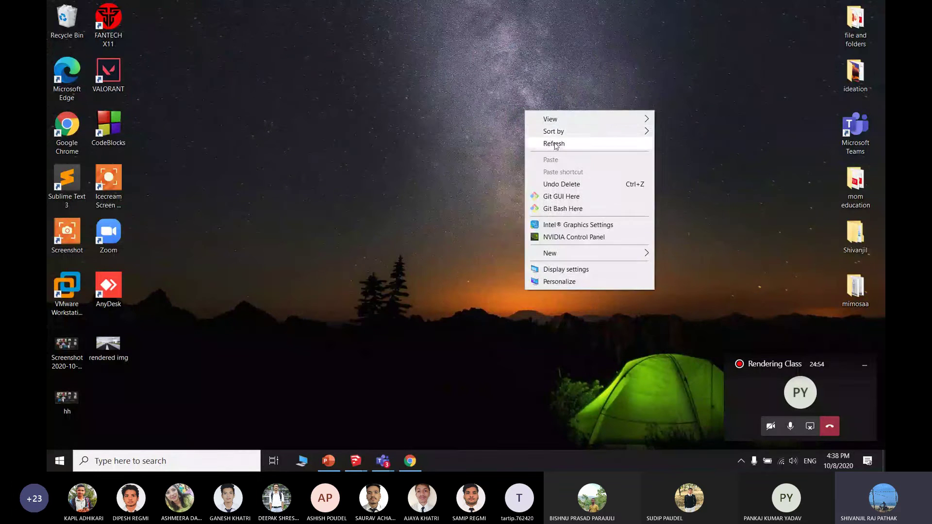
{"action": "left_click", "coordinate": [556, 144]}
{"action": "right_click", "coordinate": [480, 132]}
{"action": "left_click", "coordinate": [508, 165]}
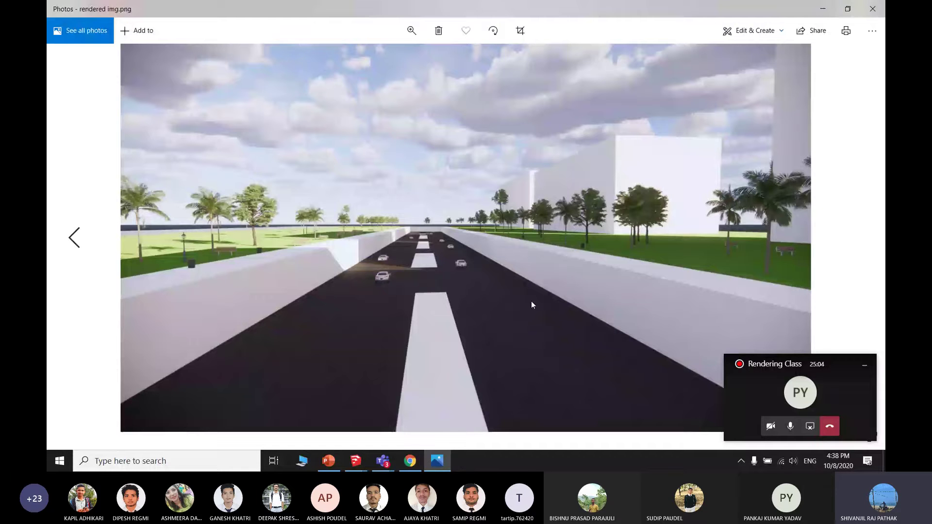
{"action": "scroll", "coordinate": [407, 275], "scroll_direction": "up", "scroll_amount": 1}
{"action": "scroll", "coordinate": [407, 277], "scroll_direction": "down", "scroll_amount": 1}
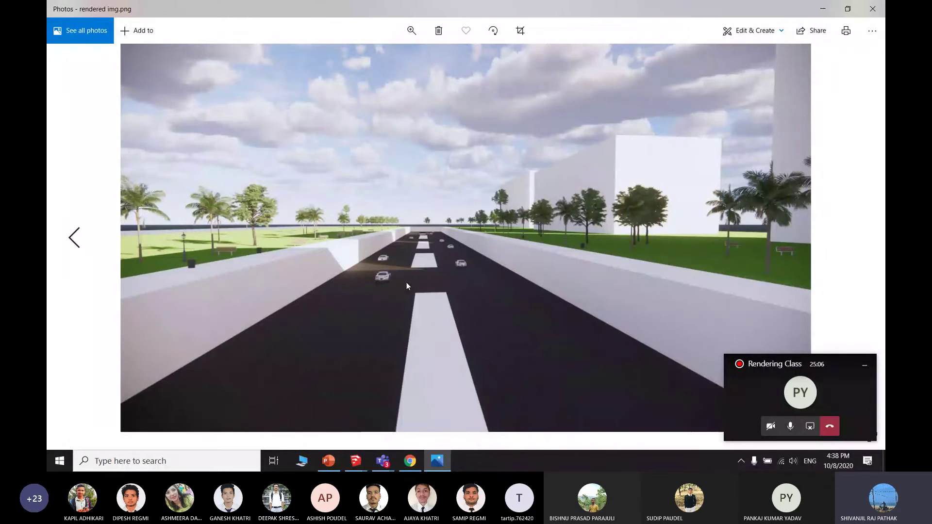
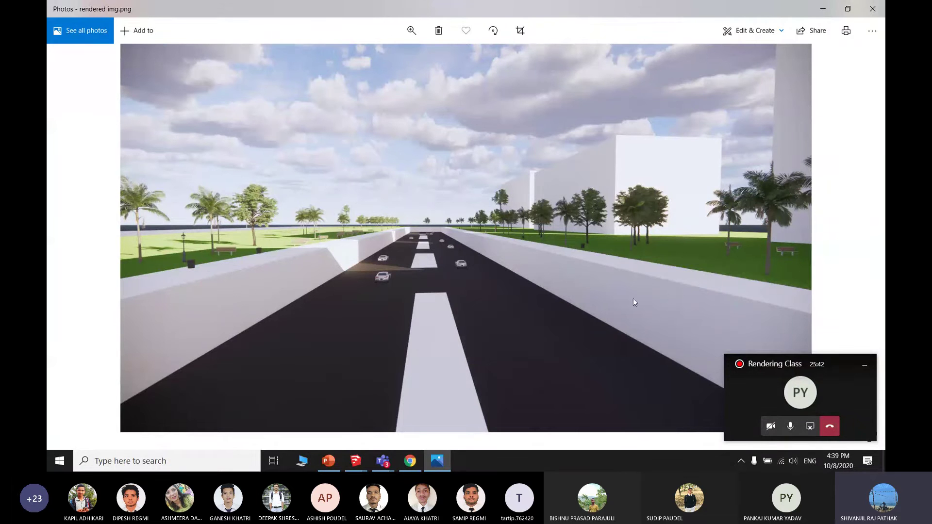
{"action": "left_click", "coordinate": [874, 8]}
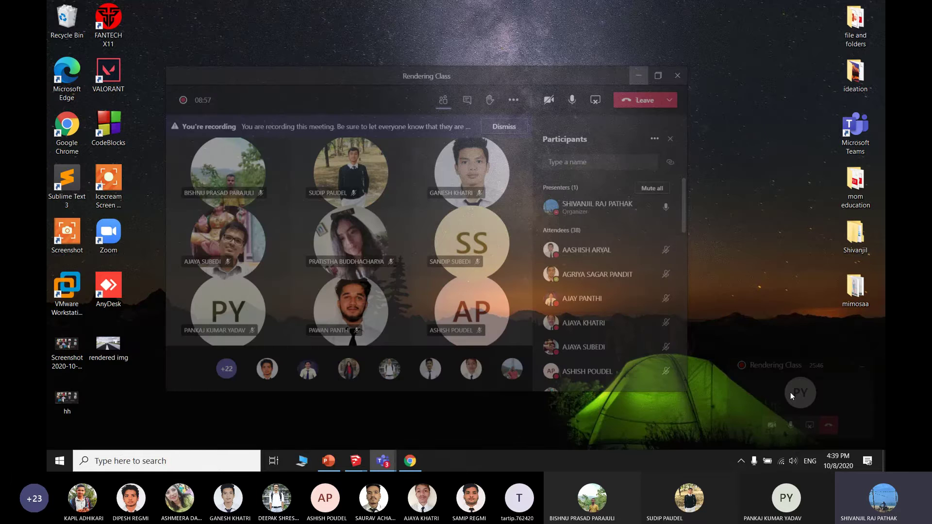
{"action": "left_click", "coordinate": [356, 460]}
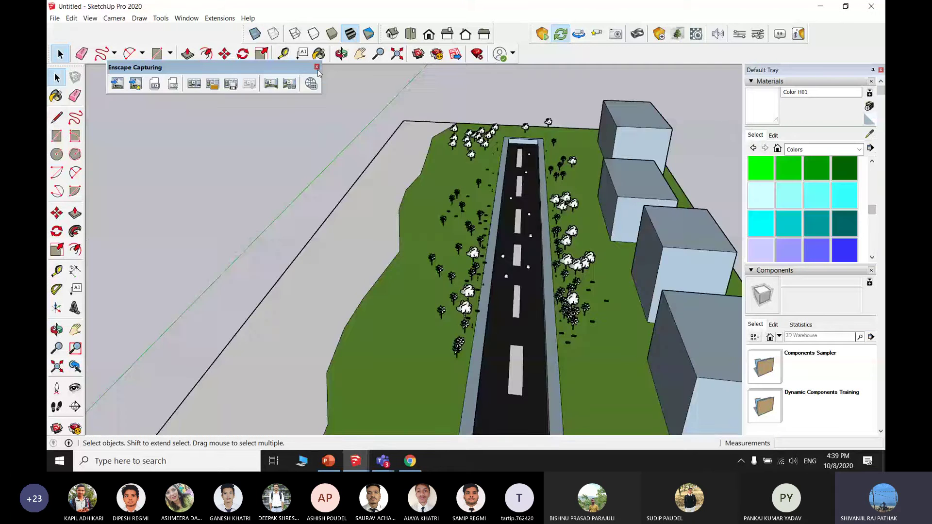
Step: Paint the third building block beside the road with the green Color G07
{"action": "scroll", "coordinate": [558, 195], "scroll_direction": "down", "scroll_amount": 5}
{"action": "middle_click_drag", "start_coordinate": [558, 194], "coordinate": [505, 301]}
{"action": "scroll", "coordinate": [575, 232], "scroll_direction": "up", "scroll_amount": 4}
{"action": "middle_click_drag", "start_coordinate": [566, 228], "coordinate": [437, 272]}
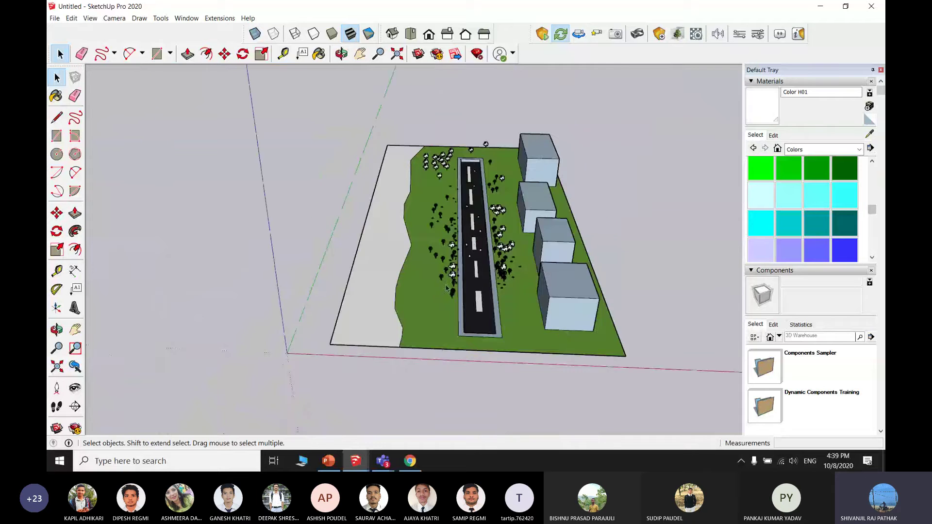
{"action": "scroll", "coordinate": [398, 271], "scroll_direction": "up", "scroll_amount": 6}
{"action": "scroll", "coordinate": [398, 270], "scroll_direction": "up", "scroll_amount": 3}
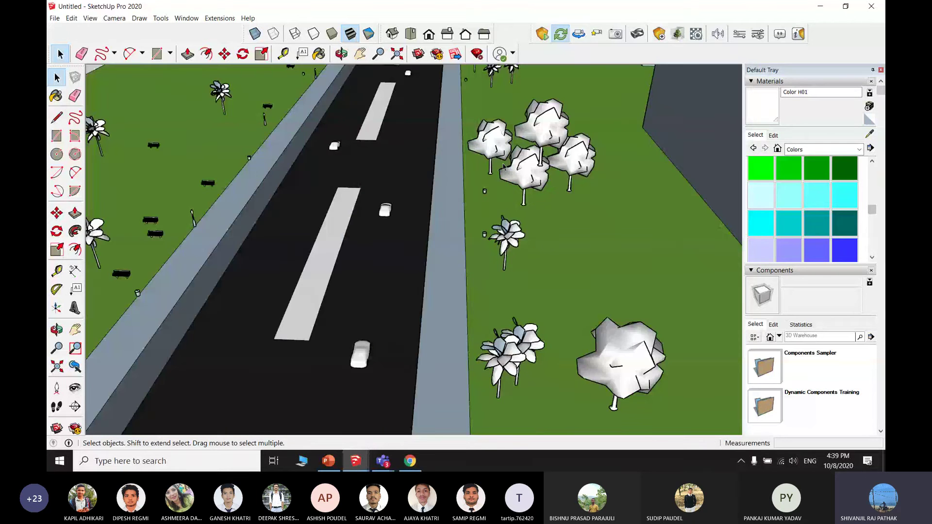
{"action": "scroll", "coordinate": [396, 286], "scroll_direction": "down", "scroll_amount": 4}
{"action": "mouse_move", "coordinate": [396, 289]}
{"action": "middle_mouse_down"}
{"action": "mouse_move", "coordinate": [318, 368]}
{"action": "mouse_move", "coordinate": [378, 287]}
{"action": "mouse_move", "coordinate": [366, 267]}
{"action": "middle_mouse_up"}
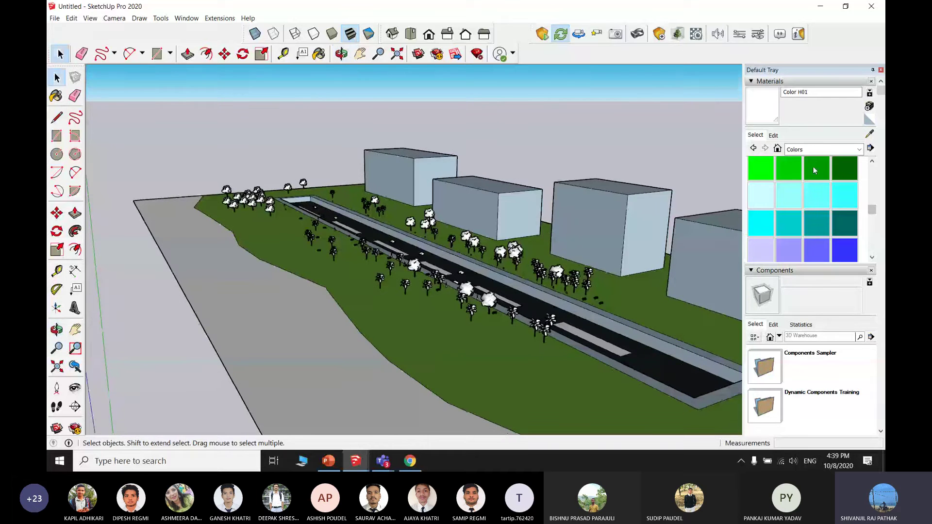
{"action": "left_click", "coordinate": [816, 168]}
{"action": "left_click", "coordinate": [619, 223]}
{"action": "left_click", "coordinate": [645, 218]}
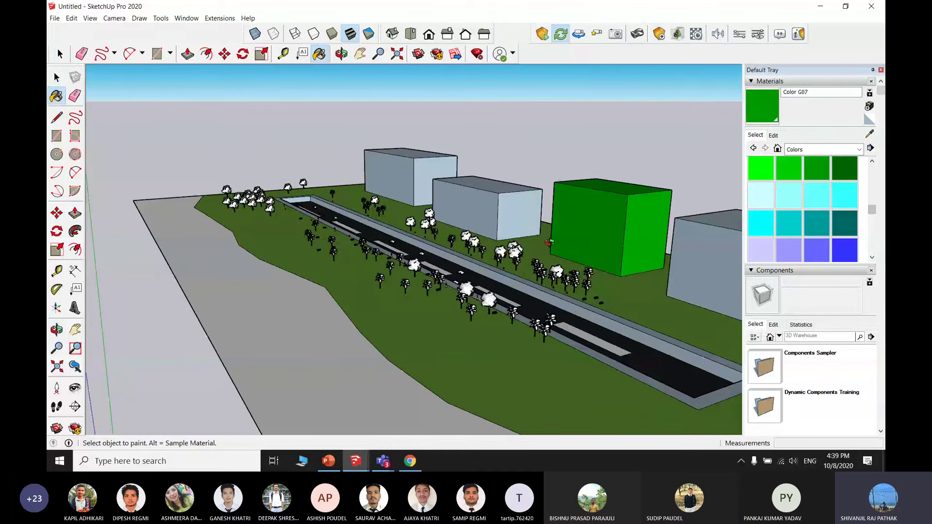
{"action": "middle_click_drag", "start_coordinate": [549, 242], "coordinate": [606, 214]}
{"action": "key", "text": "space"}
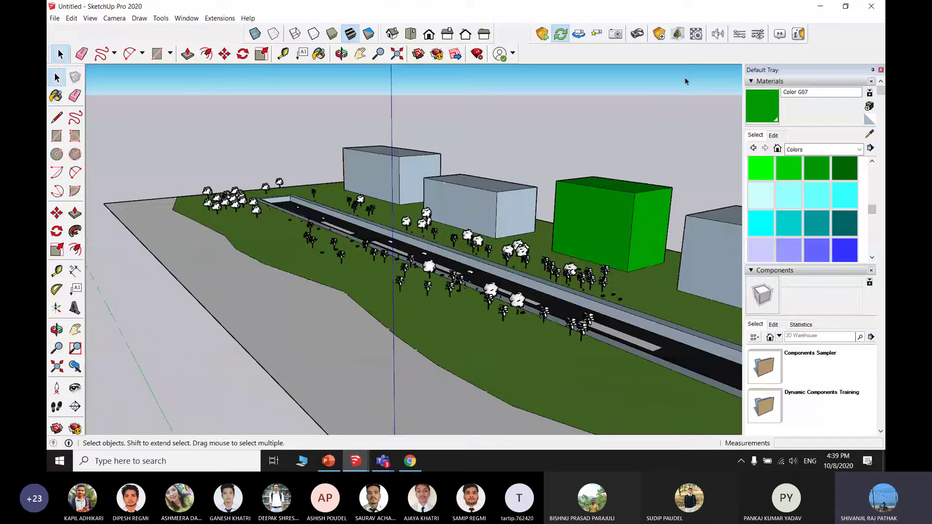
Step: Set the Color G07 material's type to Clearcoat in Enscape Materials and close that window
{"action": "left_click", "coordinate": [706, 39]}
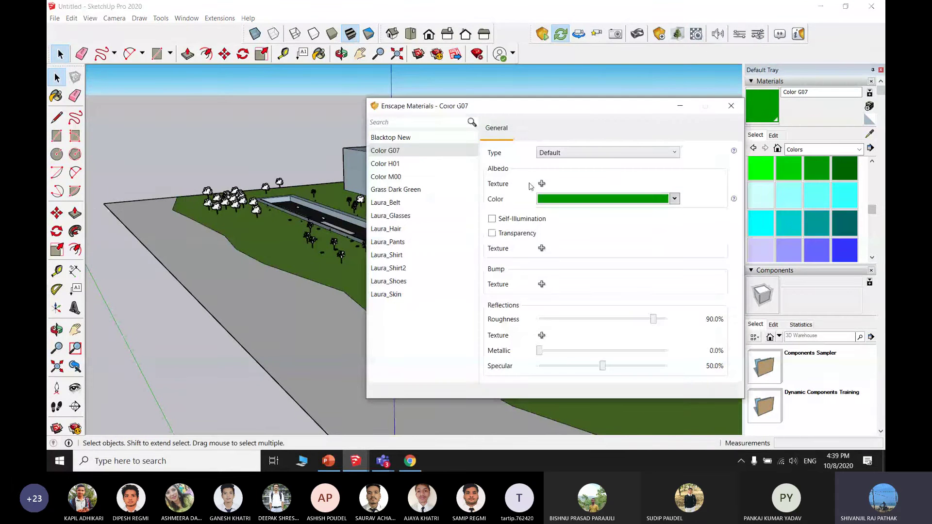
{"action": "left_click", "coordinate": [610, 154]}
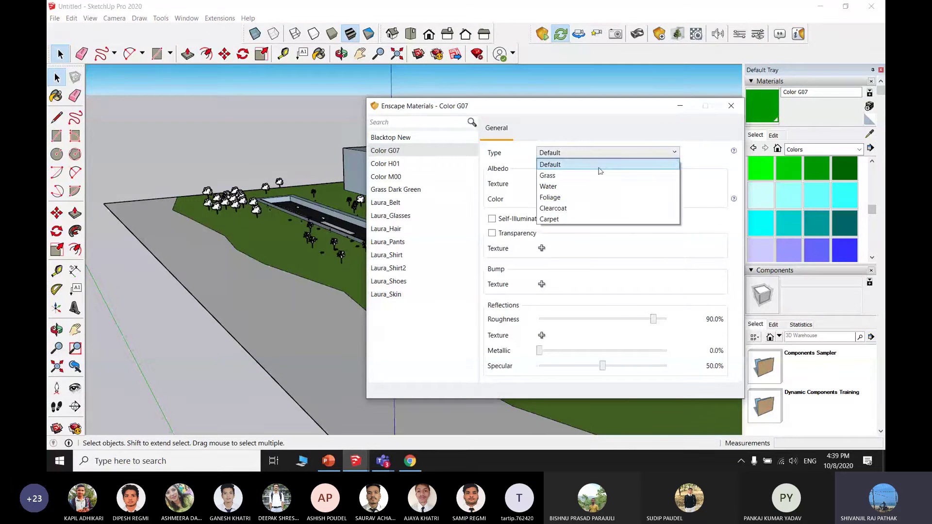
{"action": "left_click", "coordinate": [585, 210]}
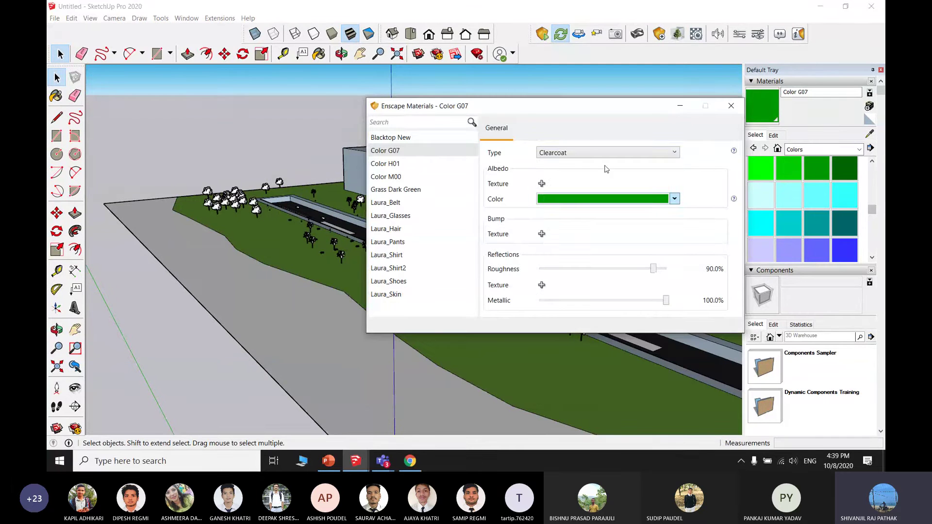
{"action": "left_click", "coordinate": [714, 106]}
Step: Switch to the Enscape render, examine the clearcoat reflections on the green building up close, and return to SketchUp
{"action": "mouse_move", "coordinate": [356, 461]}
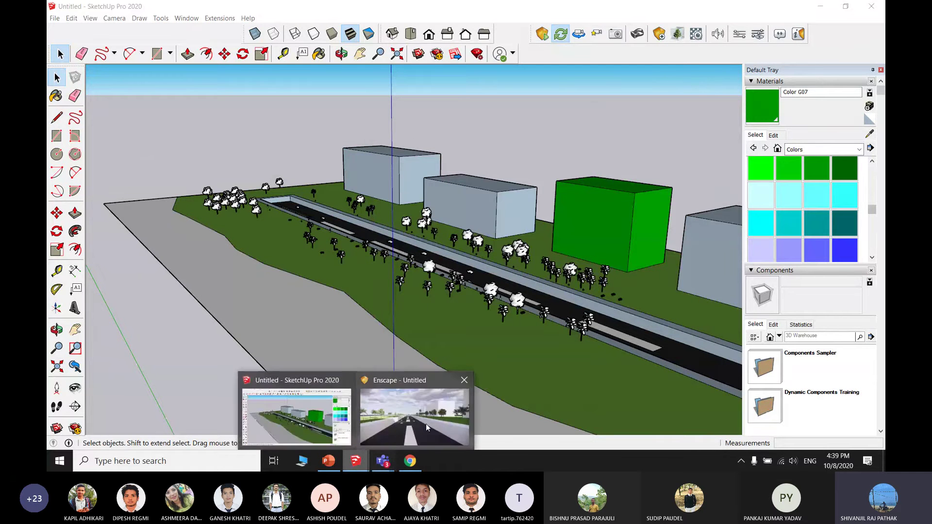
{"action": "left_click", "coordinate": [426, 423]}
{"action": "key", "text": "s"}
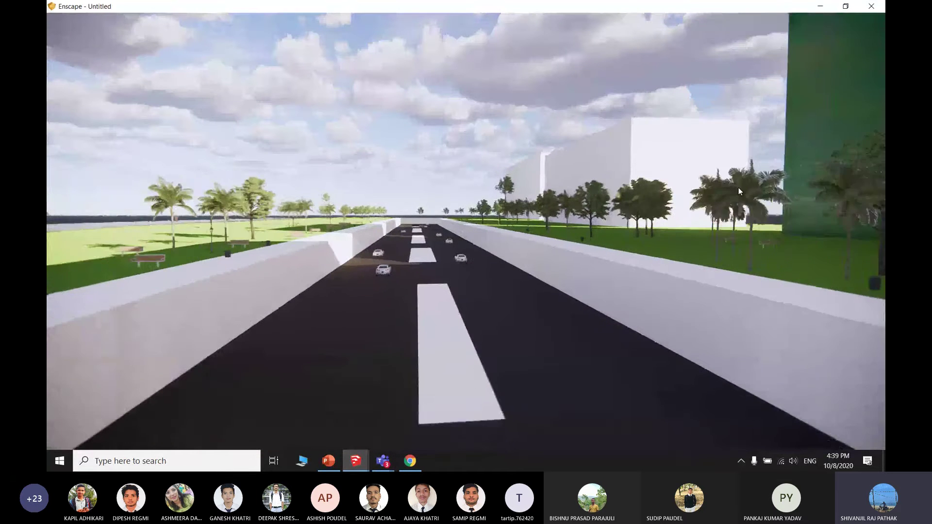
{"action": "left_click_drag", "start_coordinate": [856, 178], "coordinate": [837, 181]}
{"action": "right_click_drag", "start_coordinate": [837, 181], "coordinate": [781, 43]}
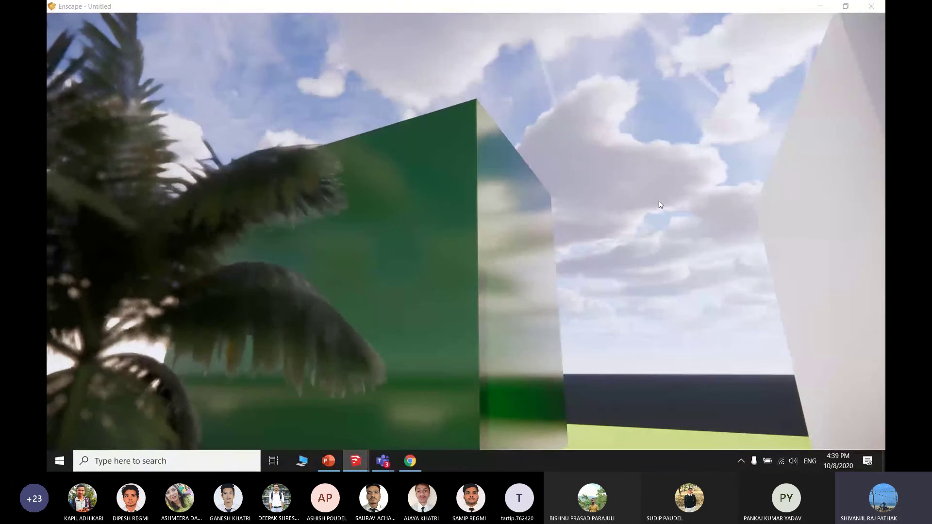
{"action": "key", "text": "d"}
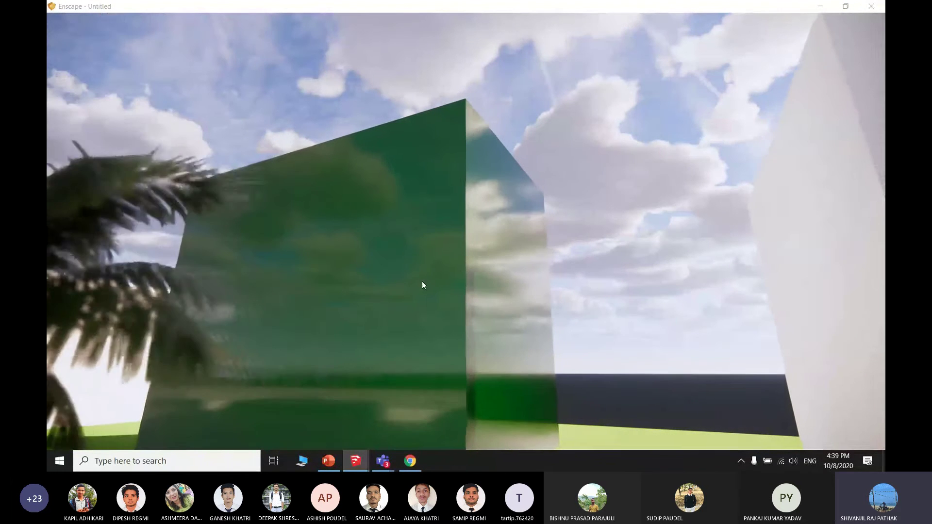
{"action": "key", "text": "a"}
{"action": "right_click_drag", "start_coordinate": [421, 281], "coordinate": [434, 284]}
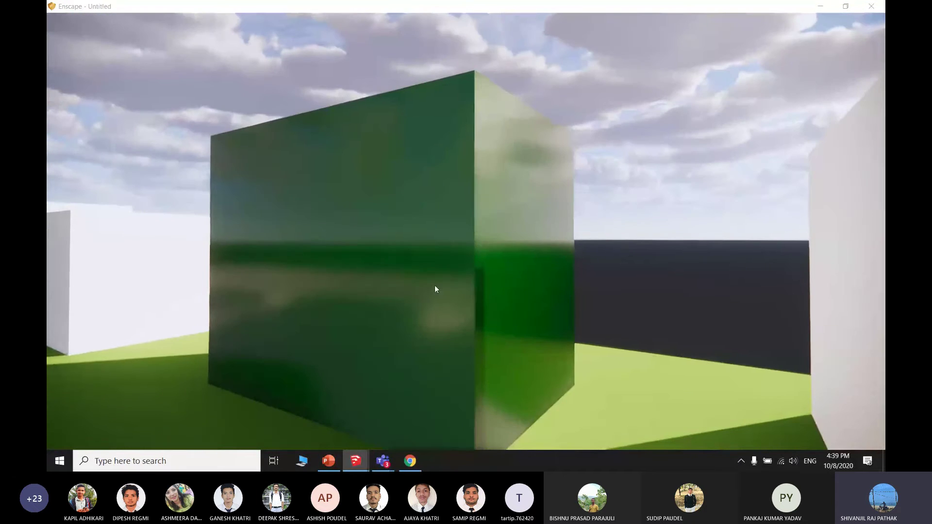
{"action": "mouse_move", "coordinate": [355, 465]}
{"action": "left_click", "coordinate": [408, 428]}
{"action": "left_click", "coordinate": [820, 7]}
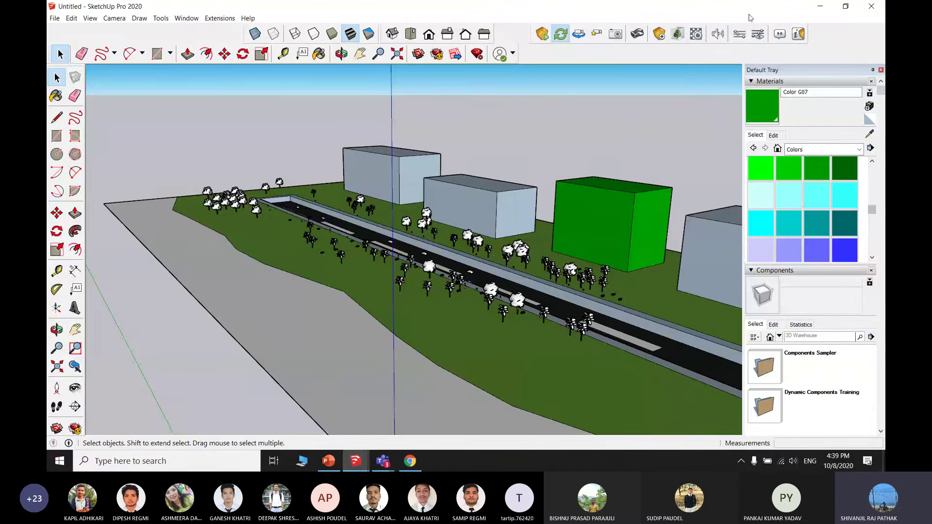
Step: Reopen Enscape Materials, set the Color G07 material's type to Water and minimize the window
{"action": "left_click", "coordinate": [700, 37]}
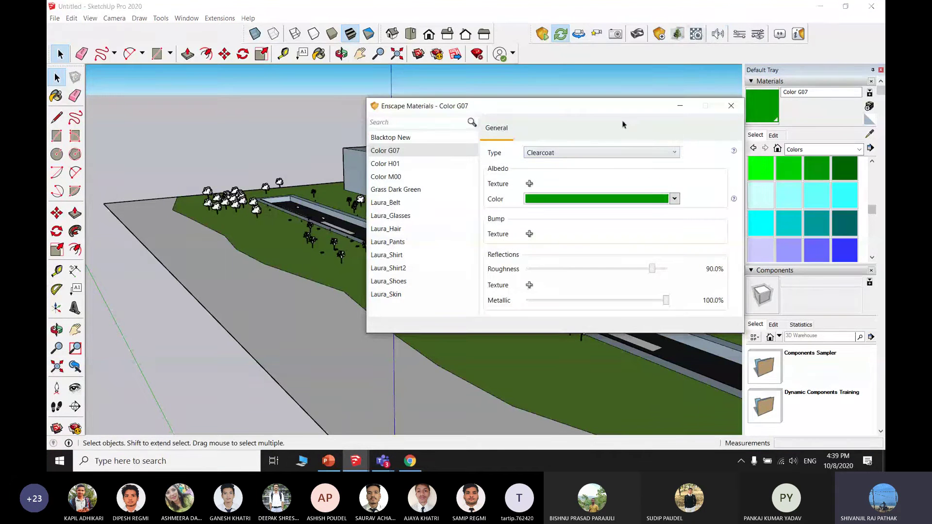
{"action": "left_click", "coordinate": [575, 156]}
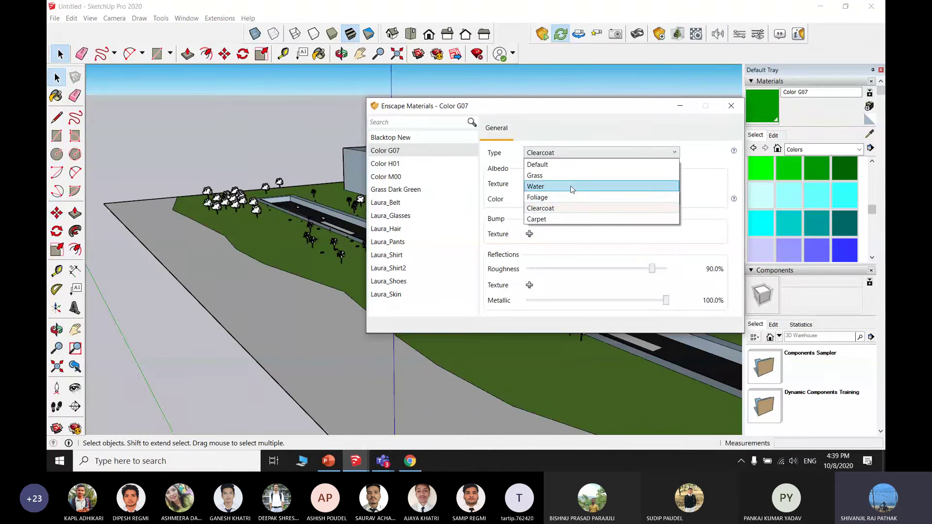
{"action": "left_click", "coordinate": [572, 187]}
{"action": "left_click", "coordinate": [681, 107]}
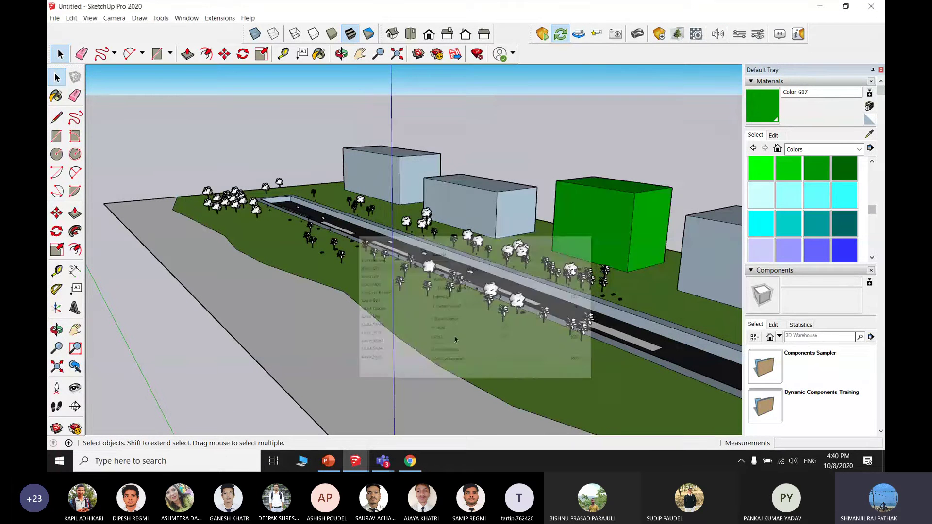
Step: Inspect the water material on the building in the Enscape render and return to SketchUp
{"action": "mouse_move", "coordinate": [355, 460]}
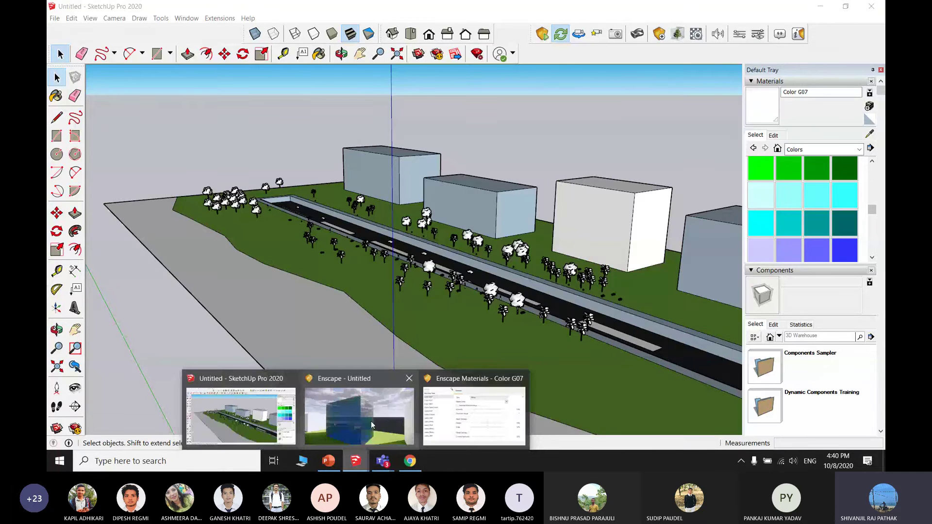
{"action": "left_click", "coordinate": [372, 425]}
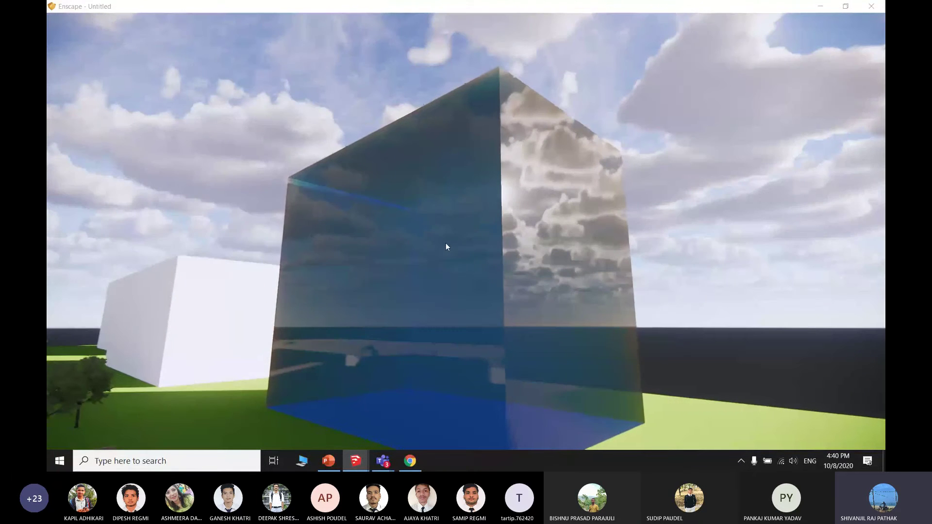
{"action": "mouse_move", "coordinate": [356, 460]}
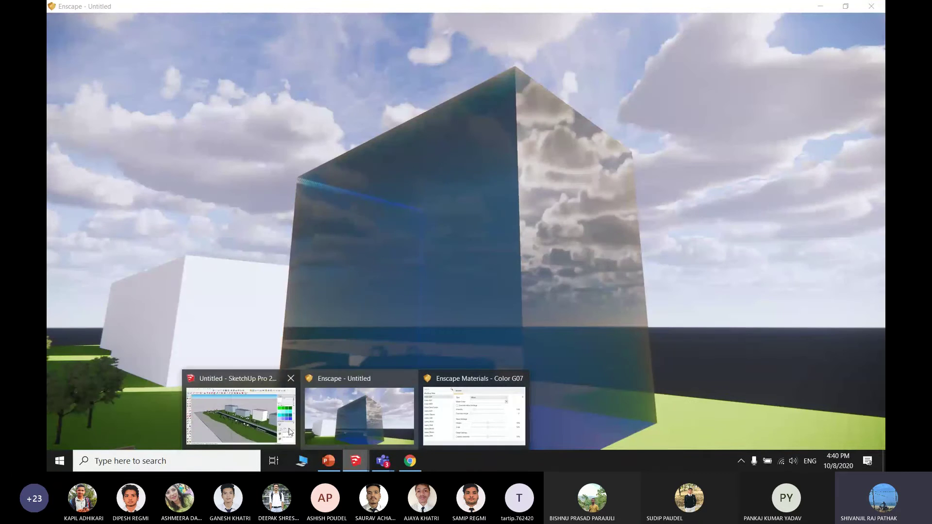
{"action": "left_click", "coordinate": [268, 427]}
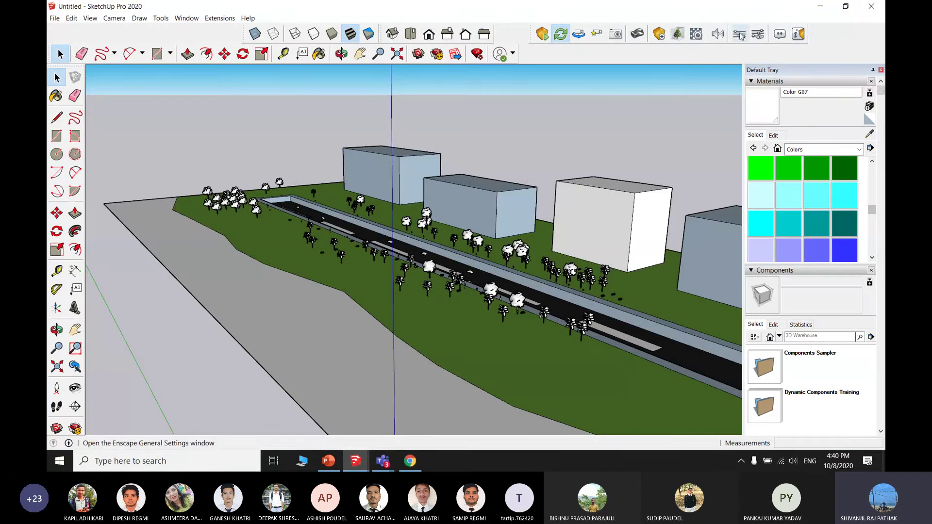
Step: Show Enscape Materials again, move it clear of the white building block and sample that block's material
{"action": "left_click", "coordinate": [696, 33]}
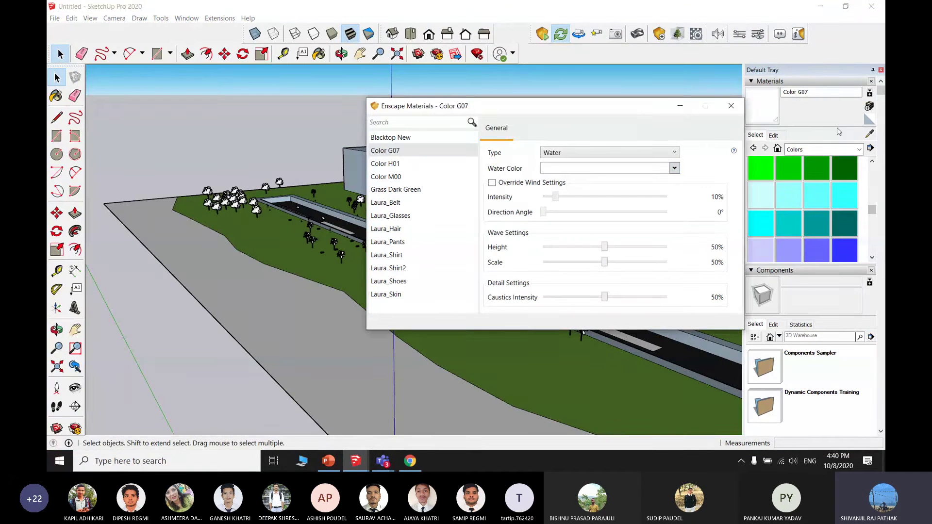
{"action": "left_click", "coordinate": [869, 133]}
{"action": "left_click_drag", "start_coordinate": [643, 109], "coordinate": [478, 113]}
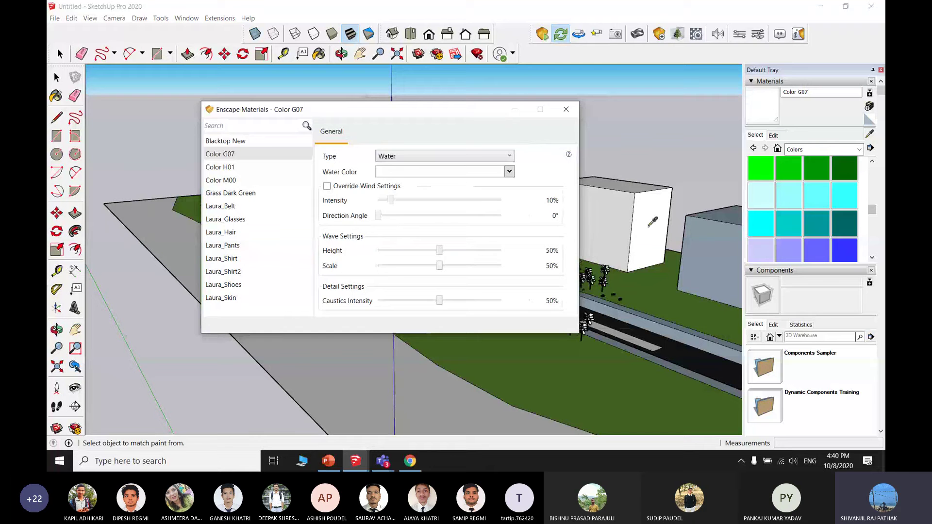
{"action": "left_click", "coordinate": [650, 226]}
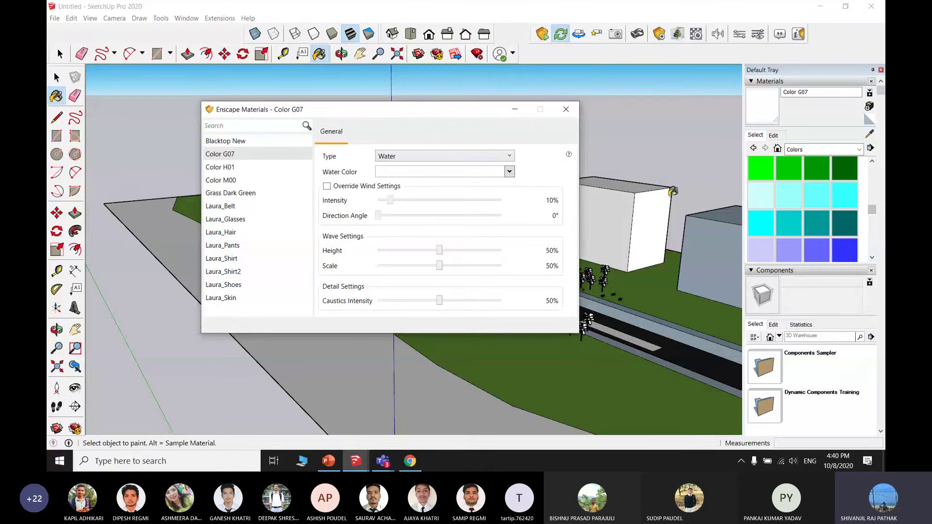
Step: Repaint the white building block with the green Color G07 swatch and set the new material's type to Grass
{"action": "scroll", "coordinate": [672, 195], "scroll_direction": "down", "scroll_amount": 3}
{"action": "middle_click_drag", "start_coordinate": [684, 224], "coordinate": [523, 255]}
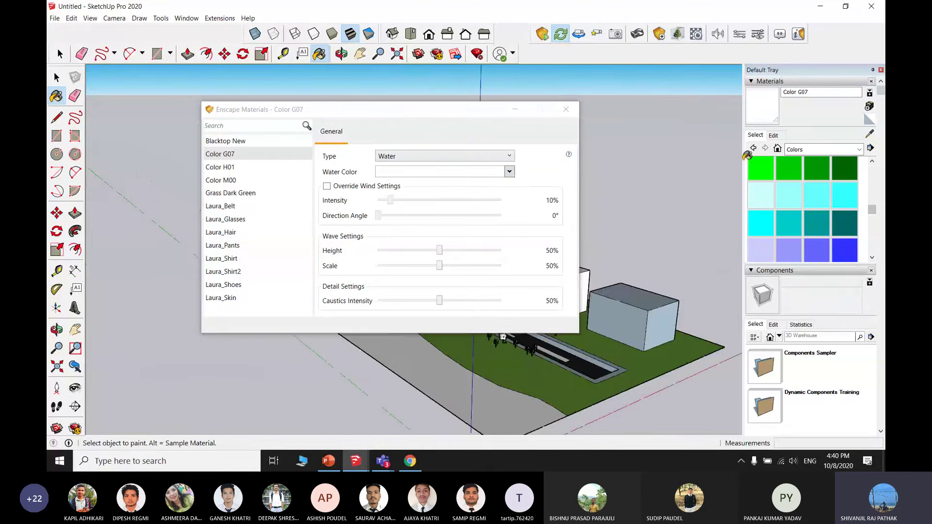
{"action": "left_click", "coordinate": [817, 168]}
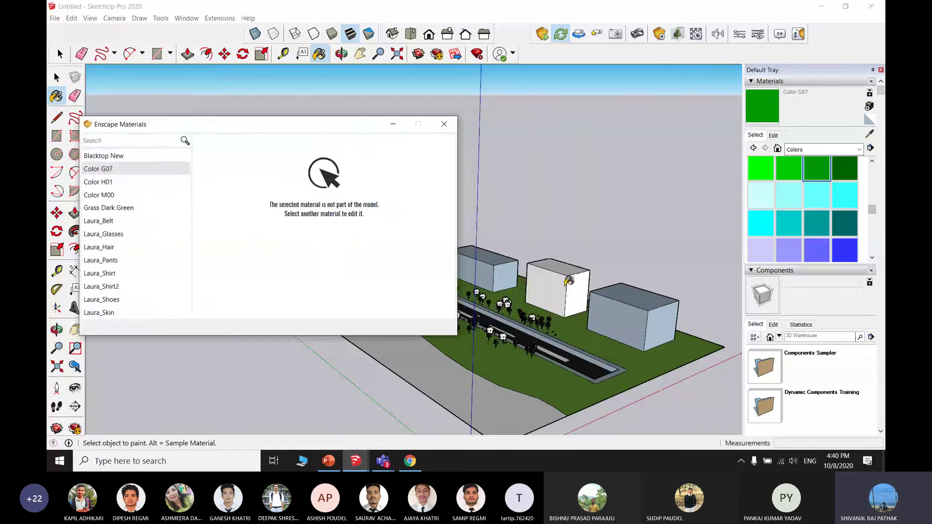
{"action": "left_click", "coordinate": [567, 282]}
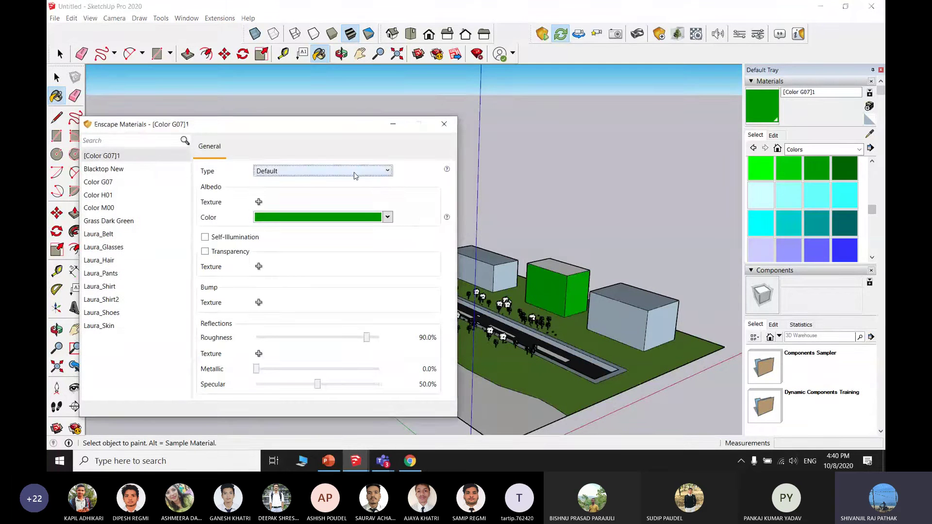
{"action": "left_click", "coordinate": [354, 173]}
{"action": "left_click", "coordinate": [331, 194]}
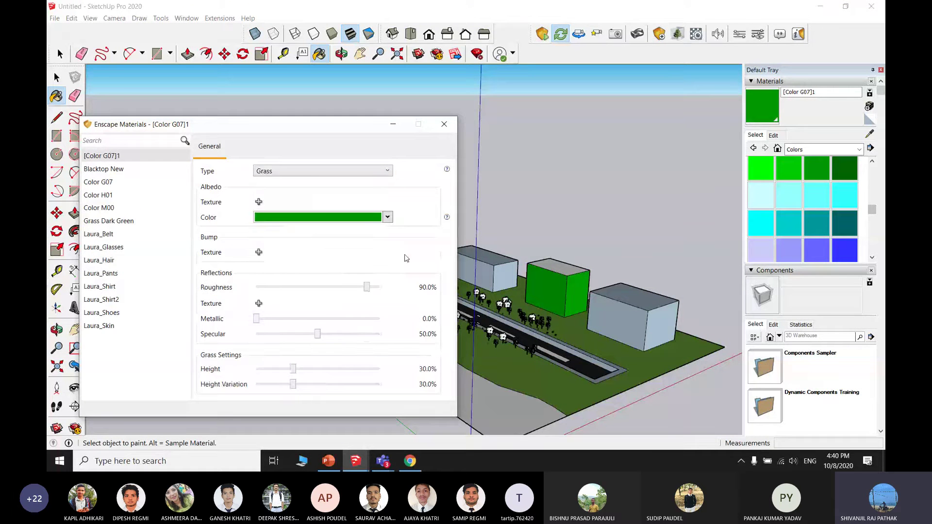
Step: Switch to the Enscape render and examine the grass material on the building's walls up close
{"action": "mouse_move", "coordinate": [355, 461]}
{"action": "left_click", "coordinate": [385, 435]}
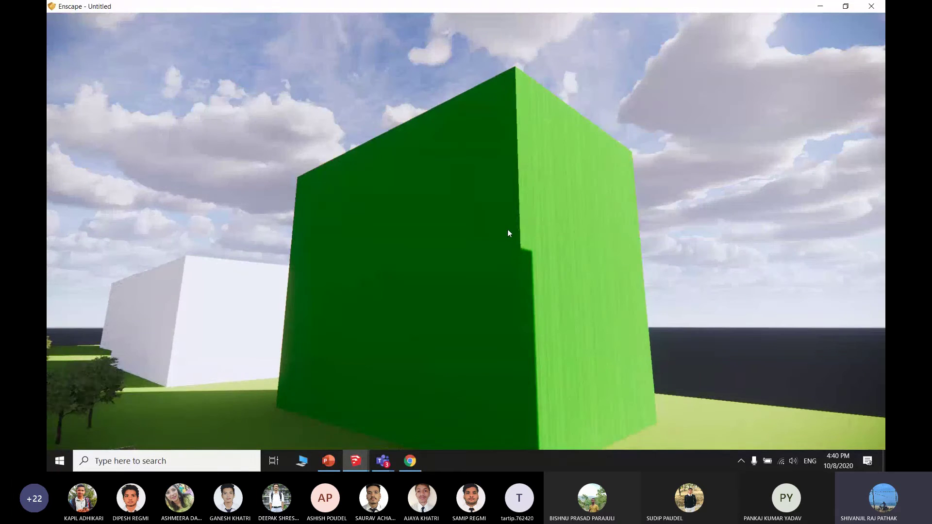
{"action": "key", "text": "w"}
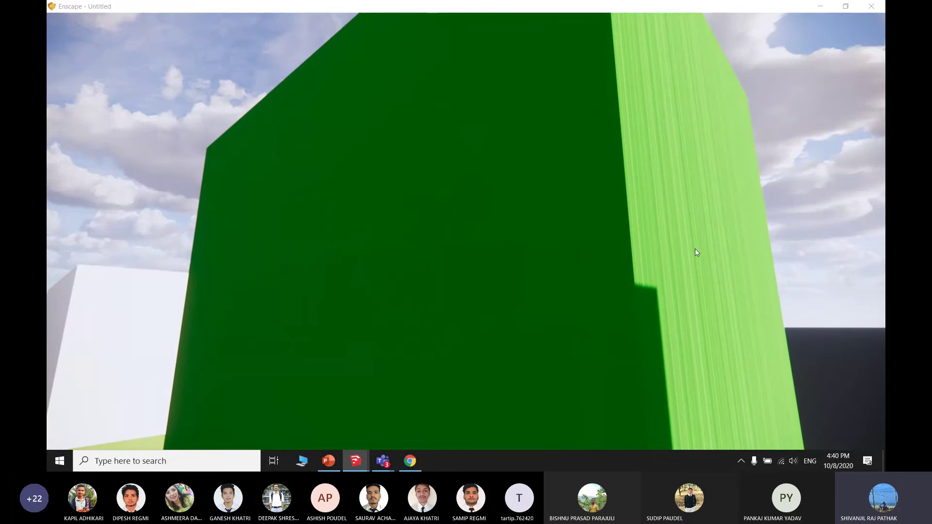
{"action": "key", "text": "w"}
{"action": "right_click_drag", "start_coordinate": [693, 254], "coordinate": [562, 230]}
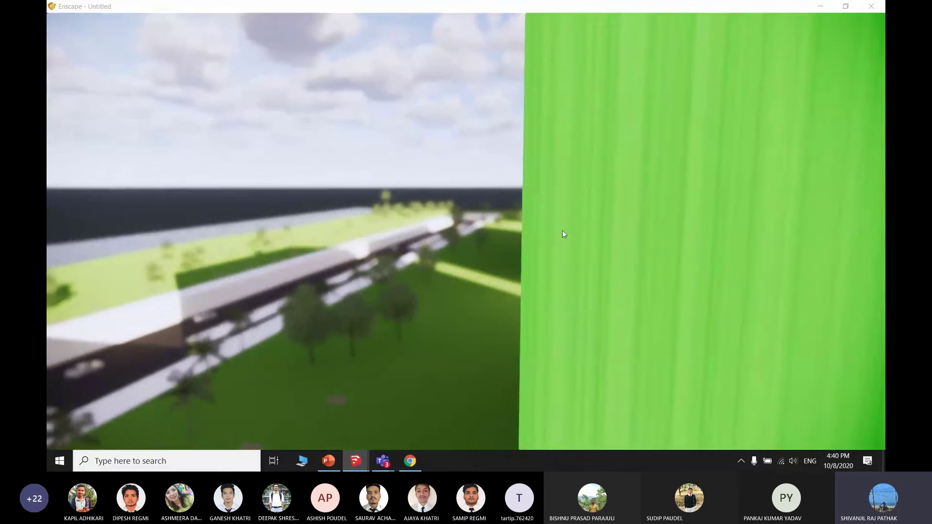
{"action": "scroll", "coordinate": [562, 230], "scroll_direction": "up", "scroll_amount": 2}
{"action": "scroll", "coordinate": [565, 223], "scroll_direction": "down", "scroll_amount": 2}
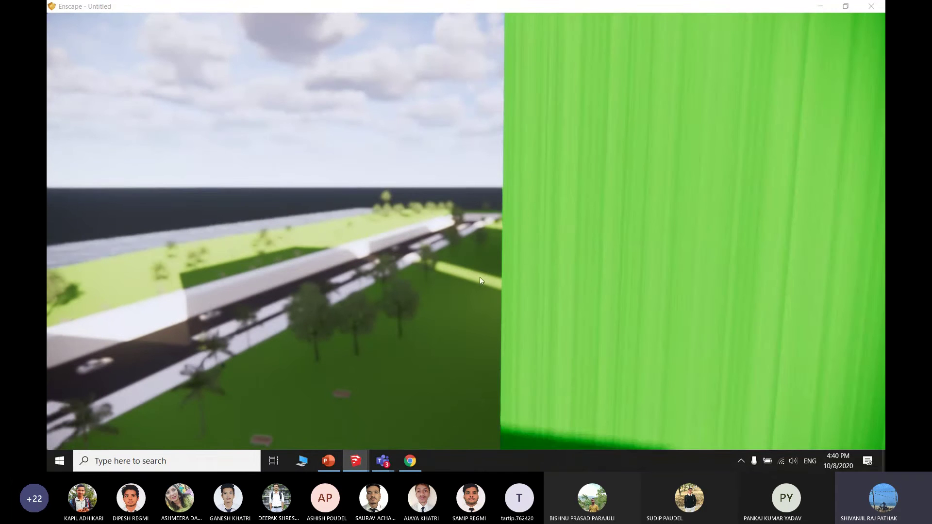
Step: Close the Enscape Materials window and return to the SketchUp model
{"action": "mouse_move", "coordinate": [359, 466]}
{"action": "left_click", "coordinate": [287, 416]}
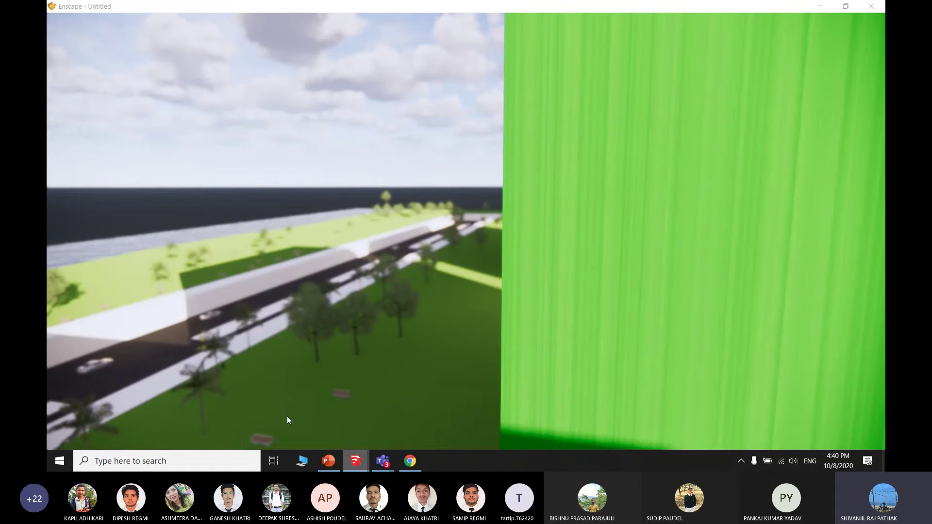
{"action": "left_click", "coordinate": [444, 123]}
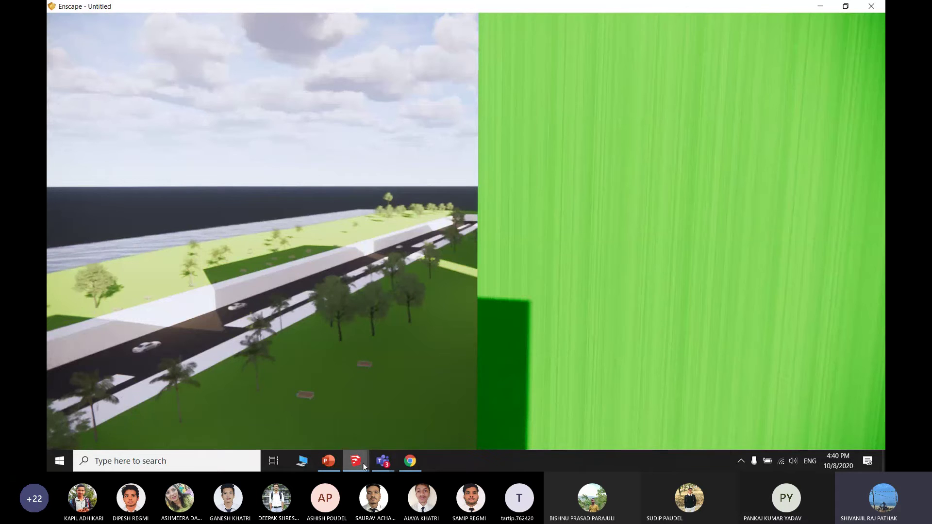
{"action": "mouse_move", "coordinate": [359, 462]}
{"action": "left_click", "coordinate": [307, 411]}
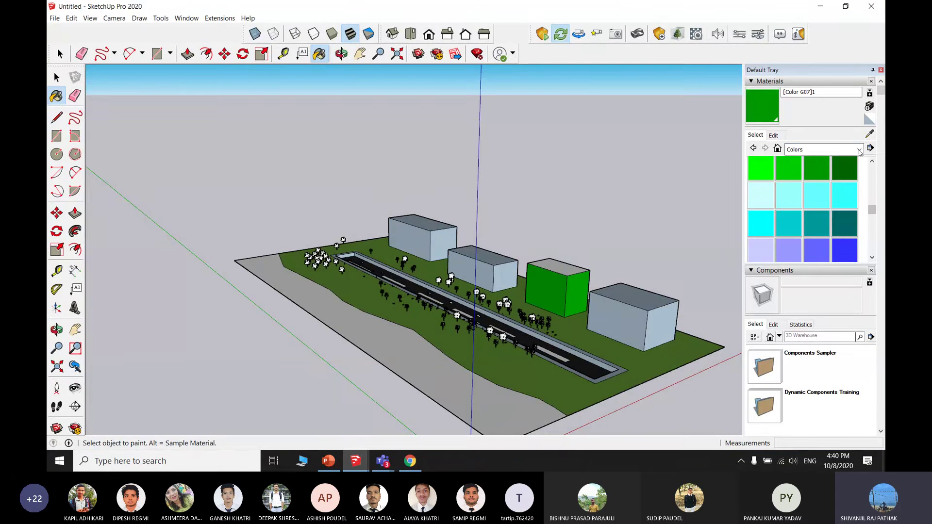
Step: Repaint the bright green building block with Grass Dark Green from the Landscaping, Fencing and Vegetation materials
{"action": "left_click", "coordinate": [858, 150]}
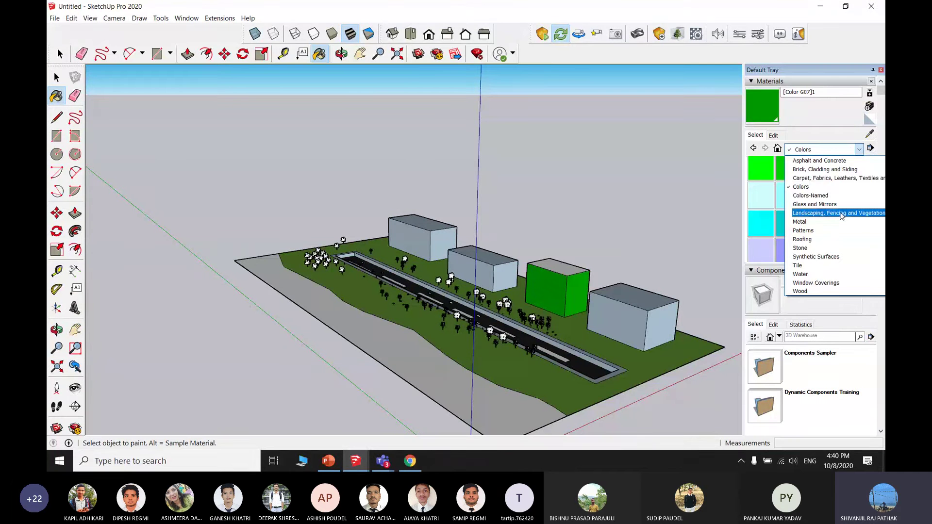
{"action": "left_click", "coordinate": [841, 213]}
{"action": "left_click", "coordinate": [844, 227]}
{"action": "left_click", "coordinate": [568, 274]}
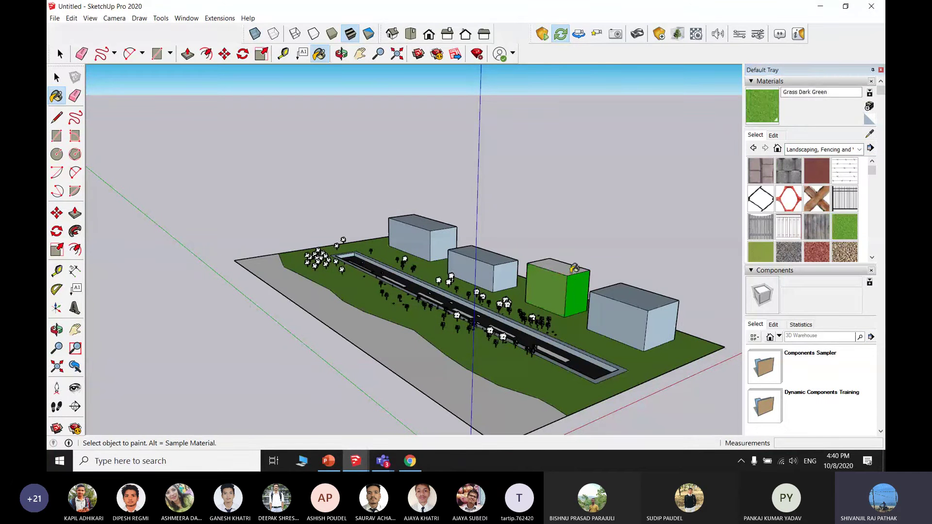
{"action": "left_click", "coordinate": [575, 282]}
Step: Switch to the Enscape render and examine the Grass Dark Green texture on the building's walls up close and from the road
{"action": "mouse_move", "coordinate": [356, 461]}
{"action": "left_click", "coordinate": [398, 430]}
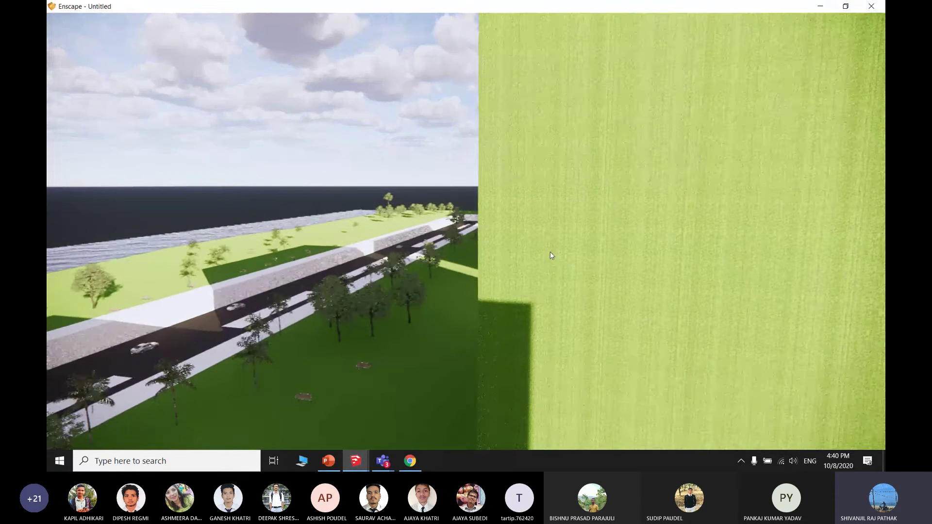
{"action": "scroll", "coordinate": [533, 229], "scroll_direction": "up", "scroll_amount": 5}
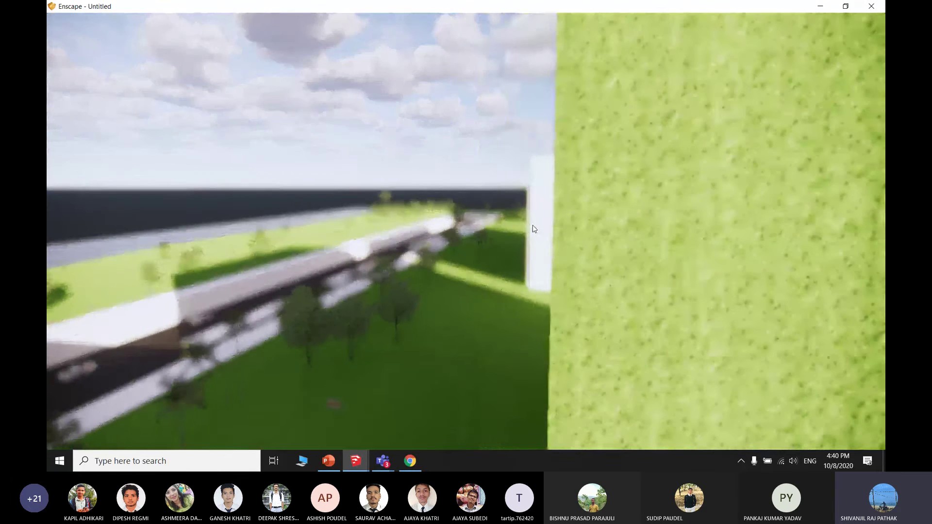
{"action": "right_click_drag", "start_coordinate": [567, 258], "coordinate": [485, 238]}
{"action": "right_click_drag", "start_coordinate": [591, 177], "coordinate": [593, 194]}
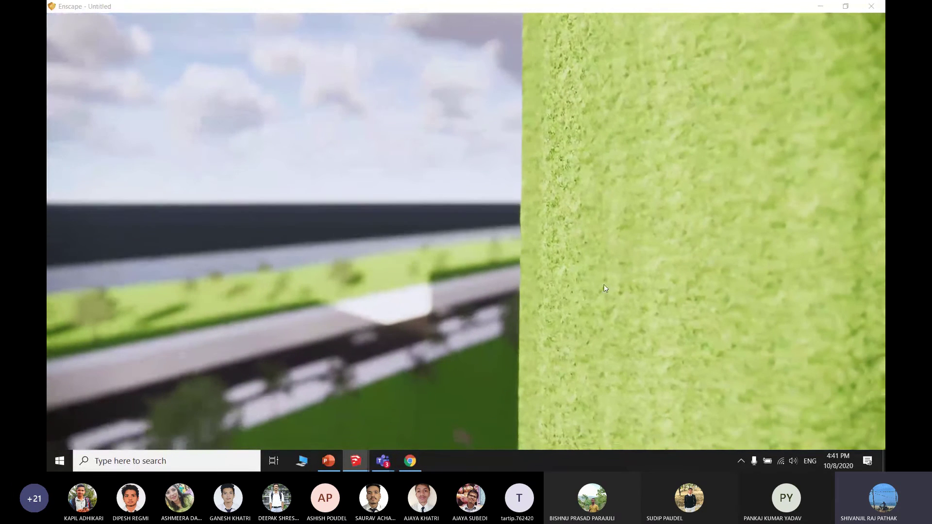
{"action": "scroll", "coordinate": [588, 189], "scroll_direction": "up", "scroll_amount": 4}
{"action": "scroll", "coordinate": [587, 188], "scroll_direction": "up", "scroll_amount": 3}
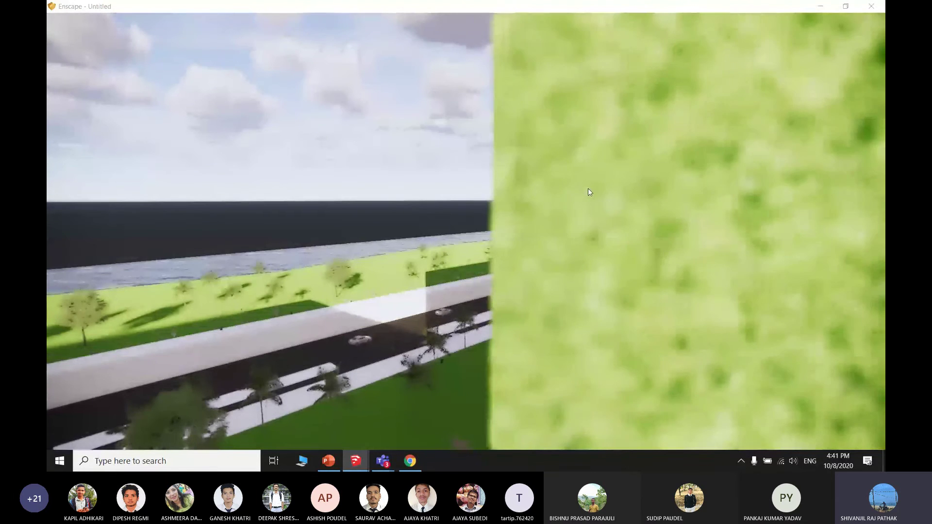
{"action": "scroll", "coordinate": [587, 188], "scroll_direction": "up", "scroll_amount": 1}
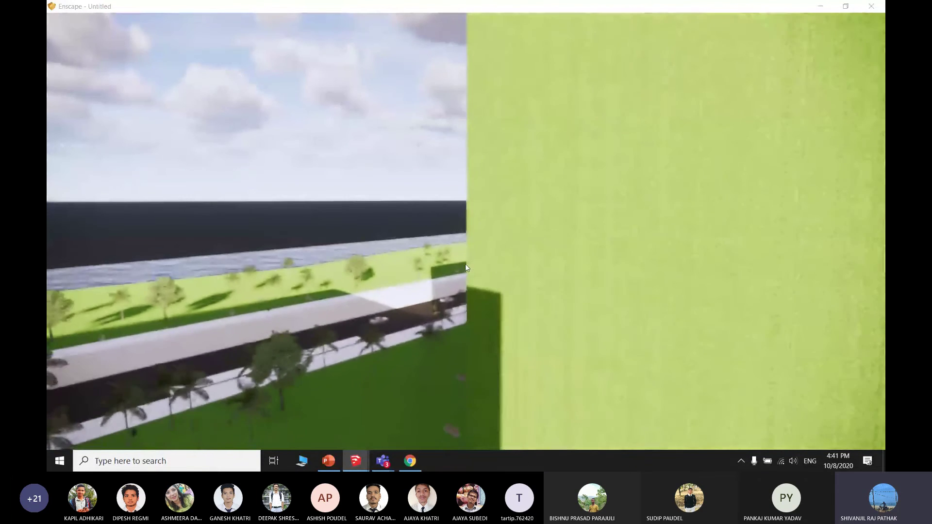
{"action": "right_click_drag", "start_coordinate": [365, 252], "coordinate": [495, 242]}
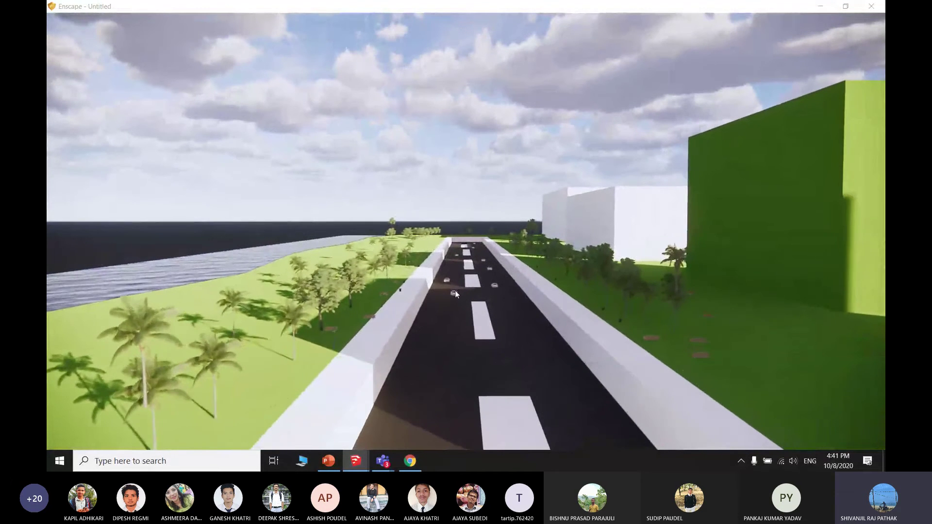
Step: Return to the SketchUp model and view the whole street scene lengthwise along the road
{"action": "mouse_move", "coordinate": [356, 461]}
{"action": "left_click", "coordinate": [302, 431]}
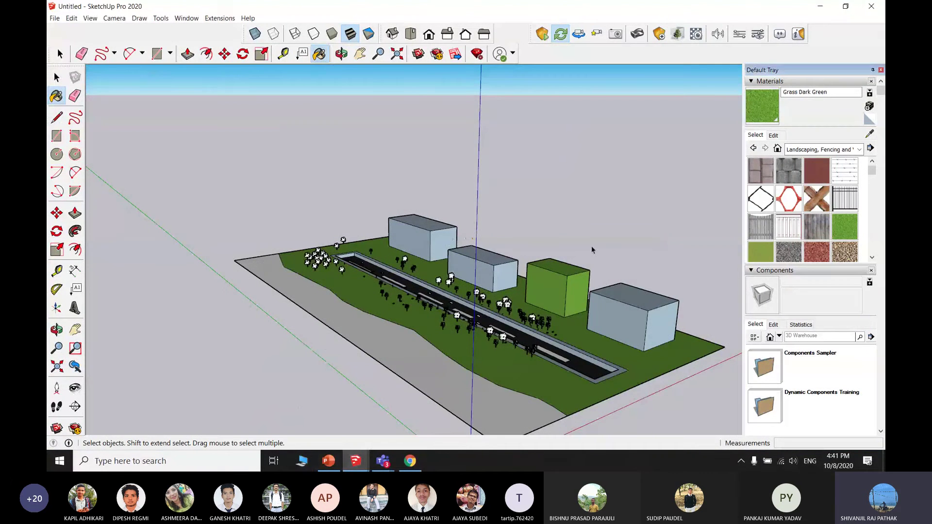
{"action": "mouse_move", "coordinate": [593, 250]}
{"action": "middle_mouse_down"}
{"action": "mouse_move", "coordinate": [344, 243]}
{"action": "mouse_move", "coordinate": [401, 345]}
{"action": "mouse_move", "coordinate": [487, 219]}
{"action": "middle_mouse_up"}
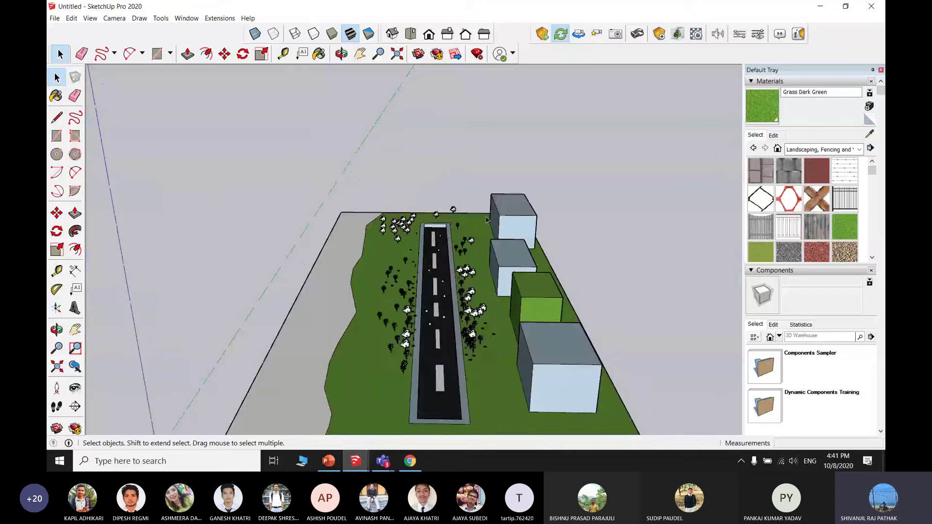
{"action": "scroll", "coordinate": [458, 264], "scroll_direction": "down", "scroll_amount": 3}
{"action": "middle_click_drag", "start_coordinate": [492, 289], "coordinate": [497, 287], "text": "shift"}
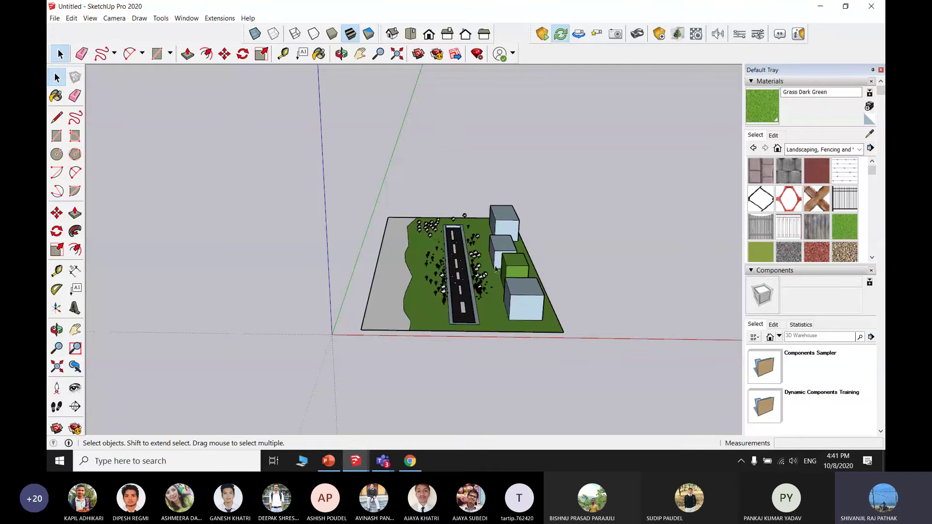
{"action": "scroll", "coordinate": [500, 287], "scroll_direction": "up", "scroll_amount": 4}
{"action": "middle_click_drag", "start_coordinate": [479, 217], "coordinate": [437, 311]}
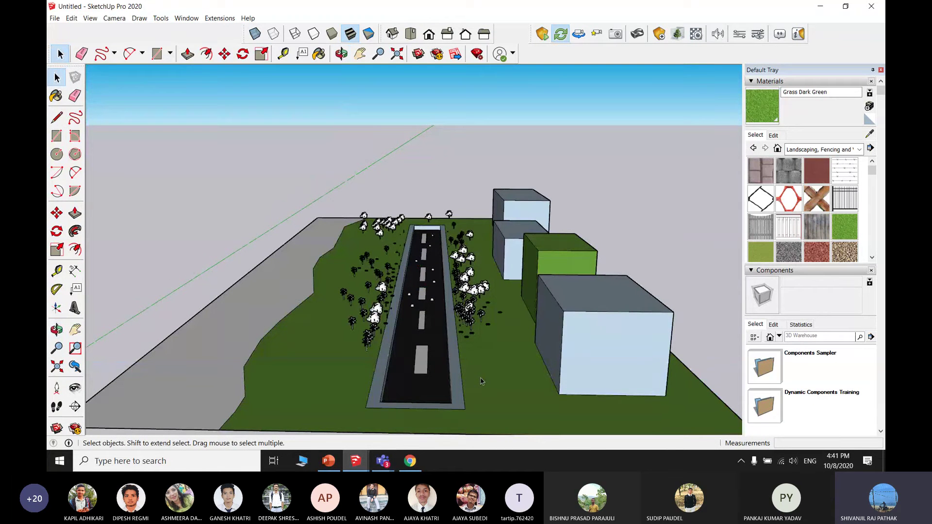
Step: Bring the Enscape render of the street scene back to the front
{"action": "left_click", "coordinate": [356, 461]}
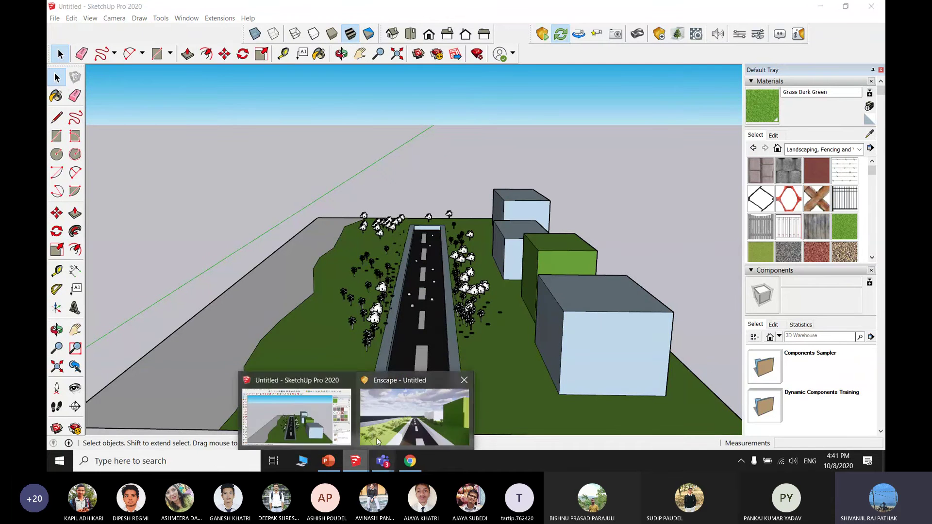
{"action": "left_click", "coordinate": [309, 423]}
{"action": "left_click", "coordinate": [357, 461]}
{"action": "left_click", "coordinate": [427, 412]}
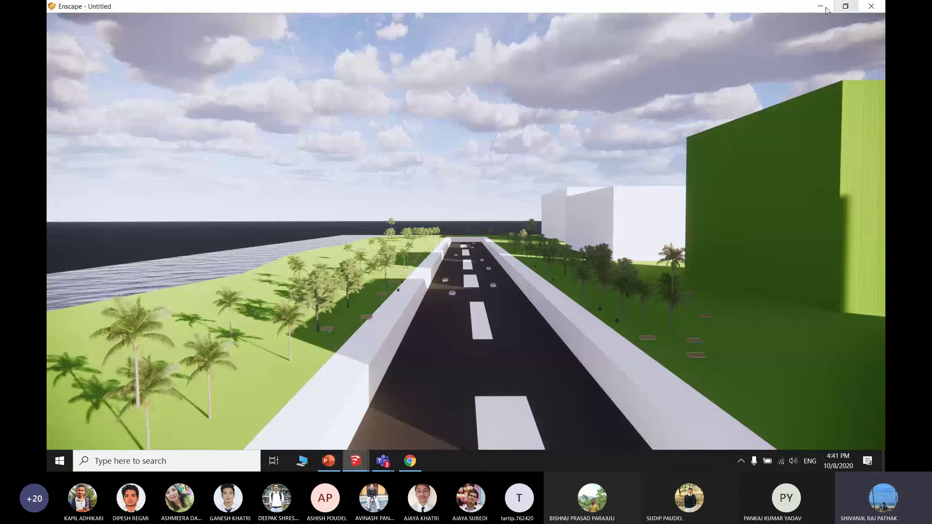
Step: Switch to the Rendering Class meeting in Microsoft Teams, reposition its window and request to stop the meeting recording
{"action": "left_click", "coordinate": [383, 461]}
{"action": "left_click", "coordinate": [452, 398]}
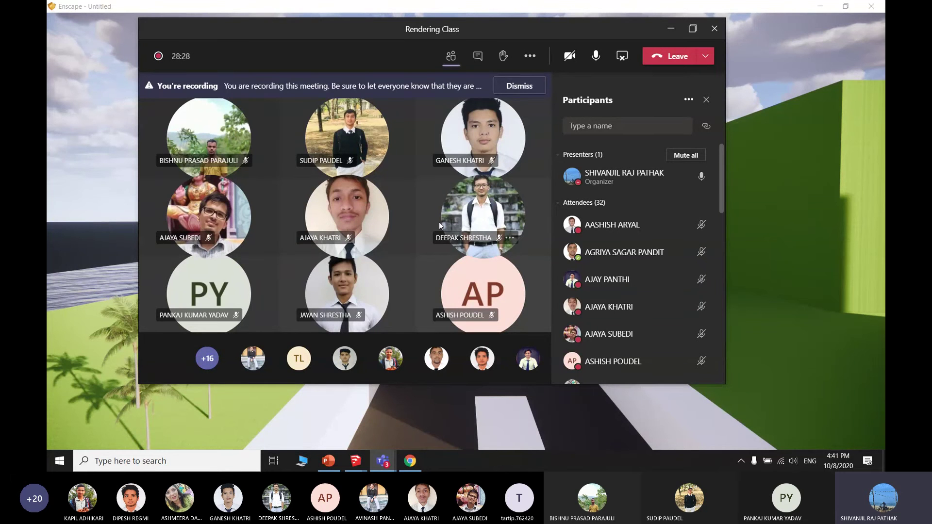
{"action": "left_click_drag", "start_coordinate": [504, 17], "coordinate": [525, 82]}
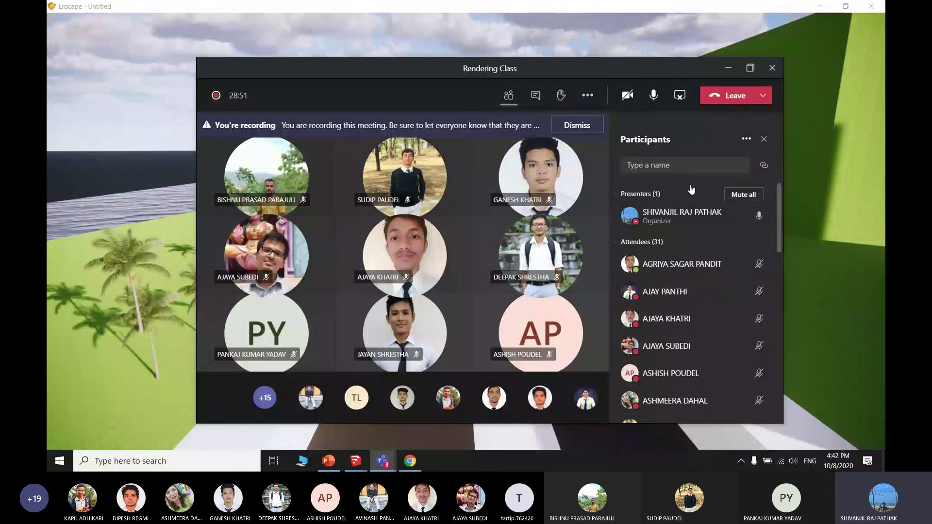
{"action": "left_click", "coordinate": [587, 96]}
{"action": "left_click", "coordinate": [639, 335]}
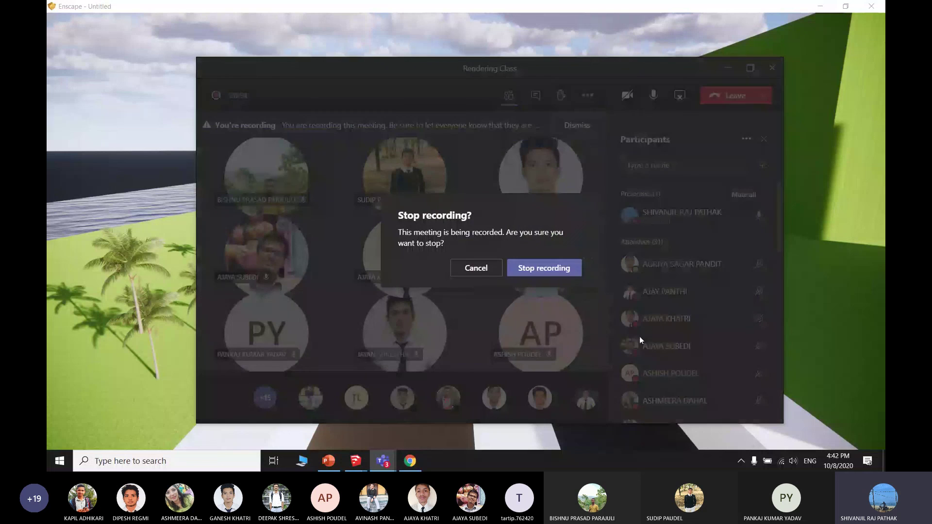